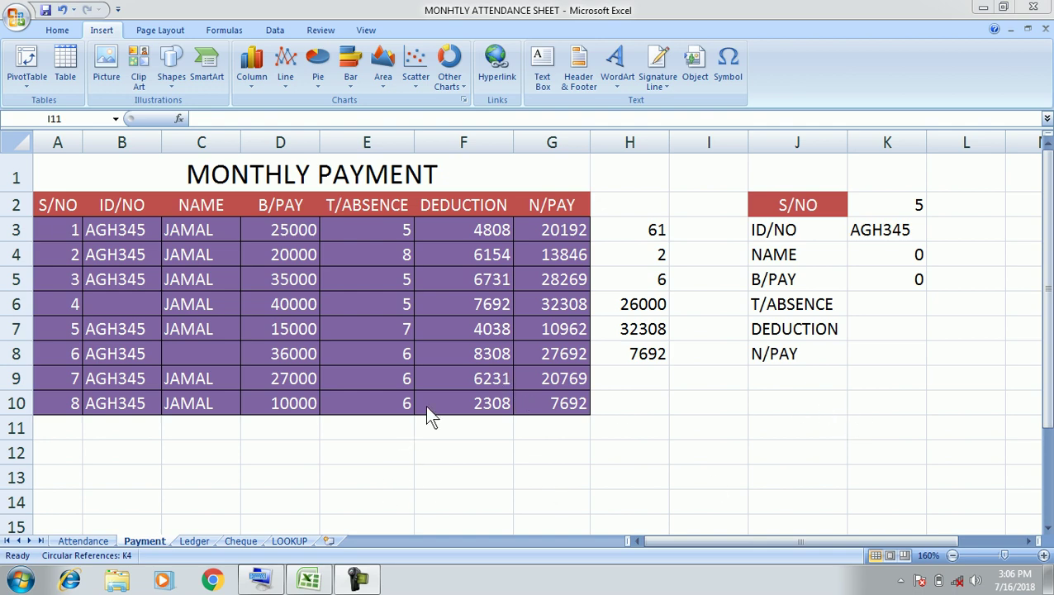
Step: Browse the Home tab's AutoSum and Fill menus without changing anything
click(719, 10)
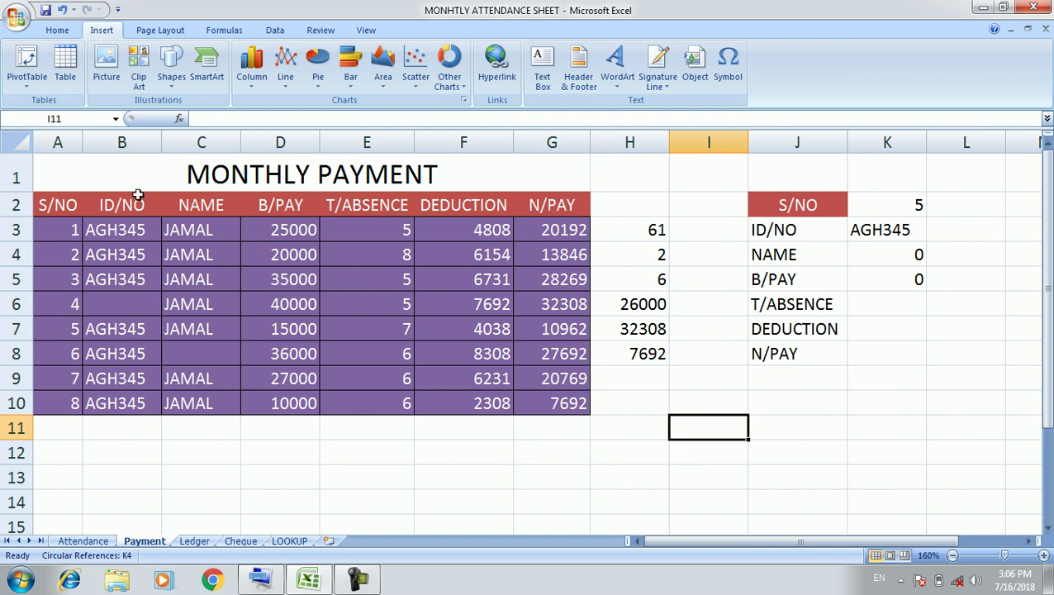
click(60, 31)
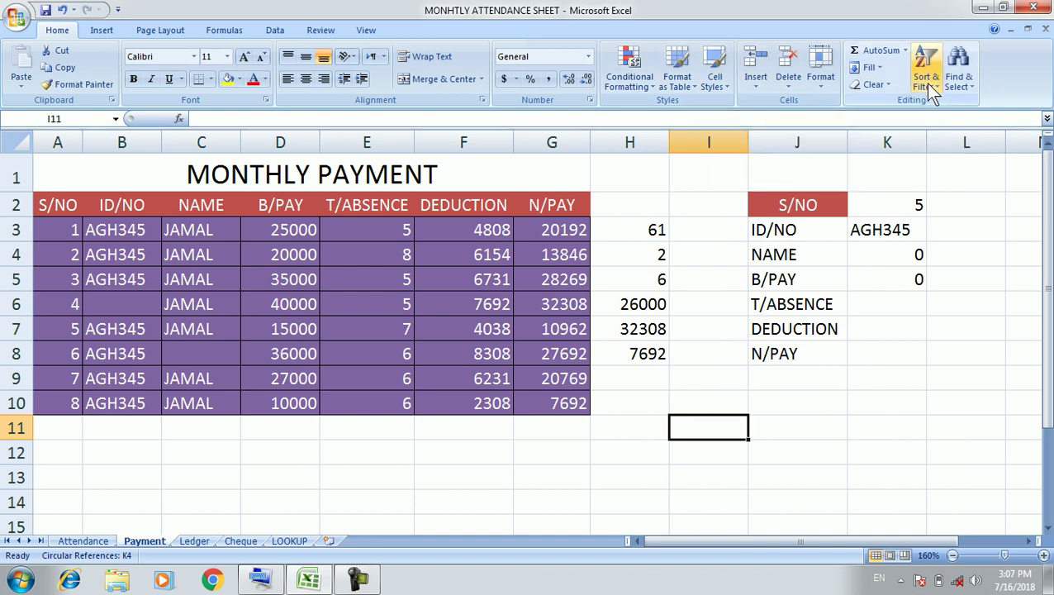
click(903, 50)
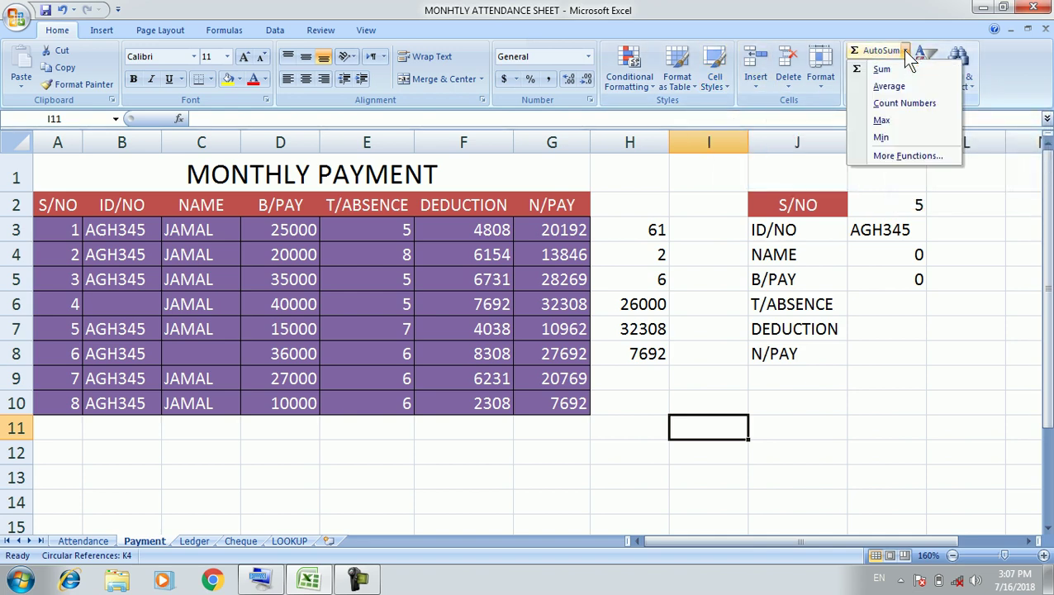
click(885, 112)
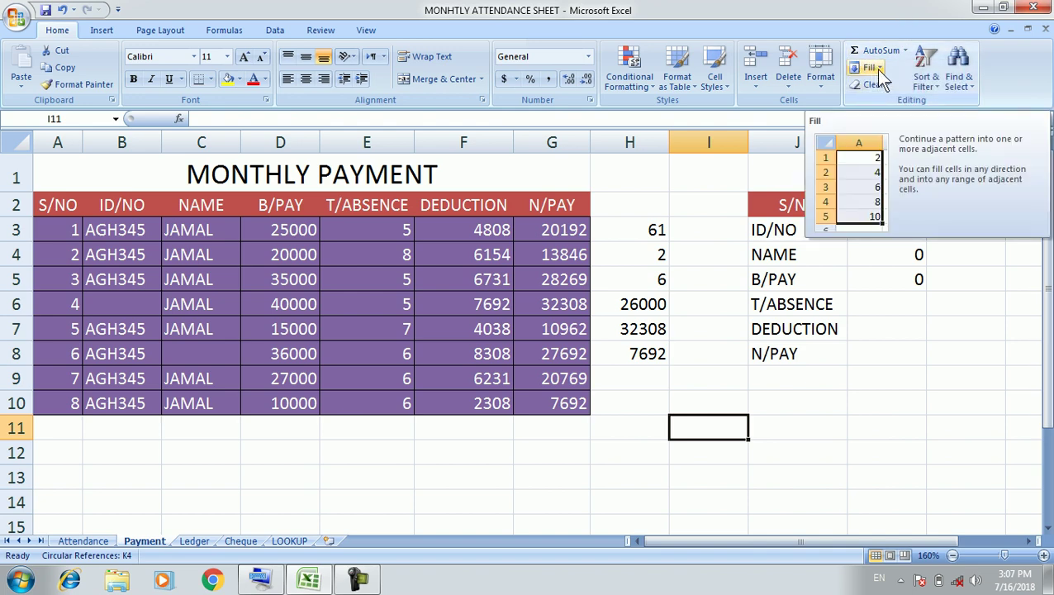
click(873, 68)
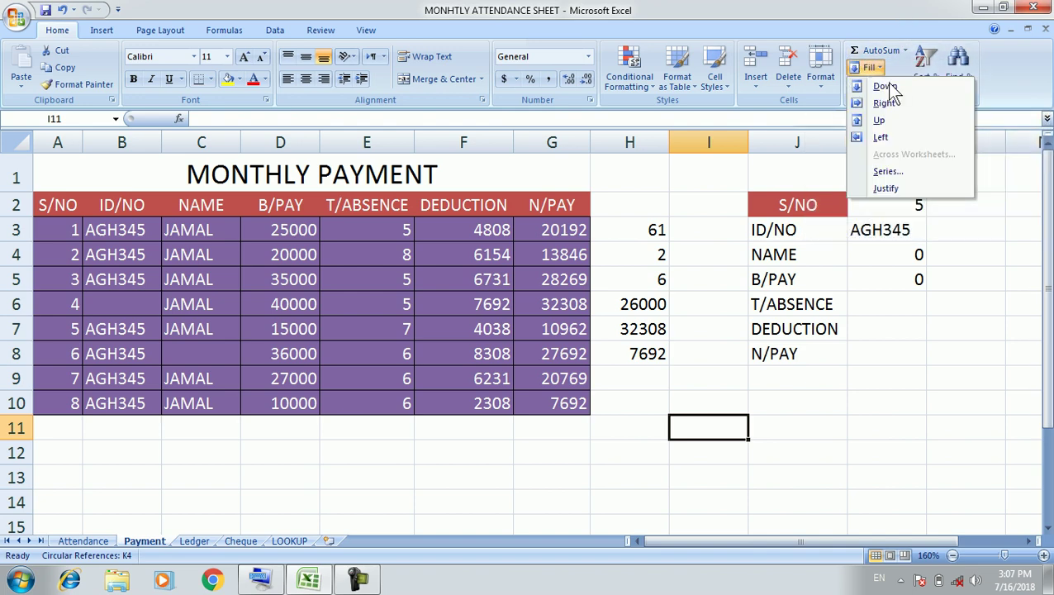
click(857, 130)
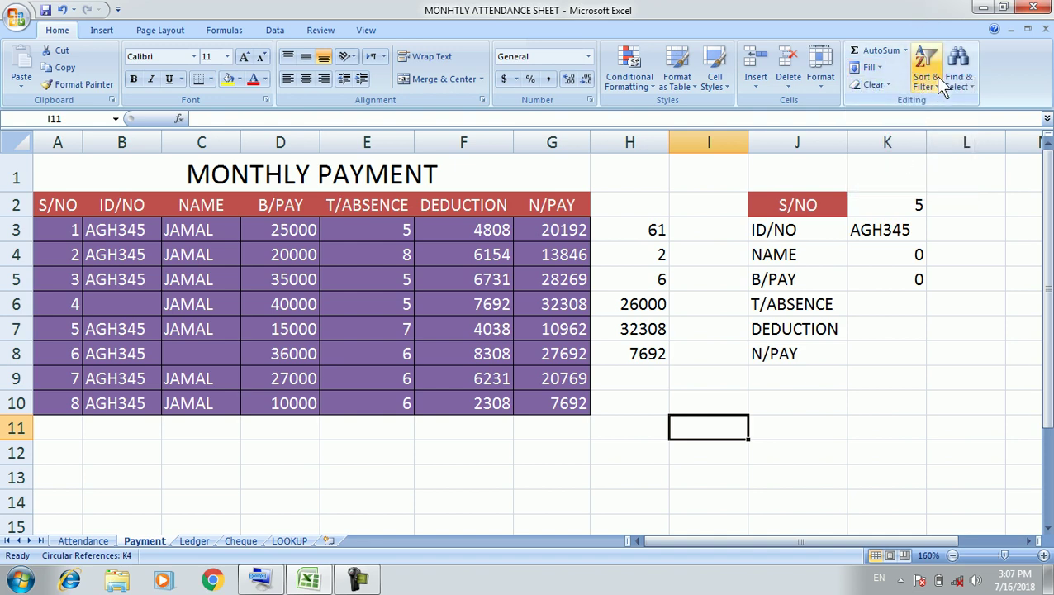
Step: Create an empty table over C13:H17 with a header row, giving Column1–Column6 headers
click(102, 29)
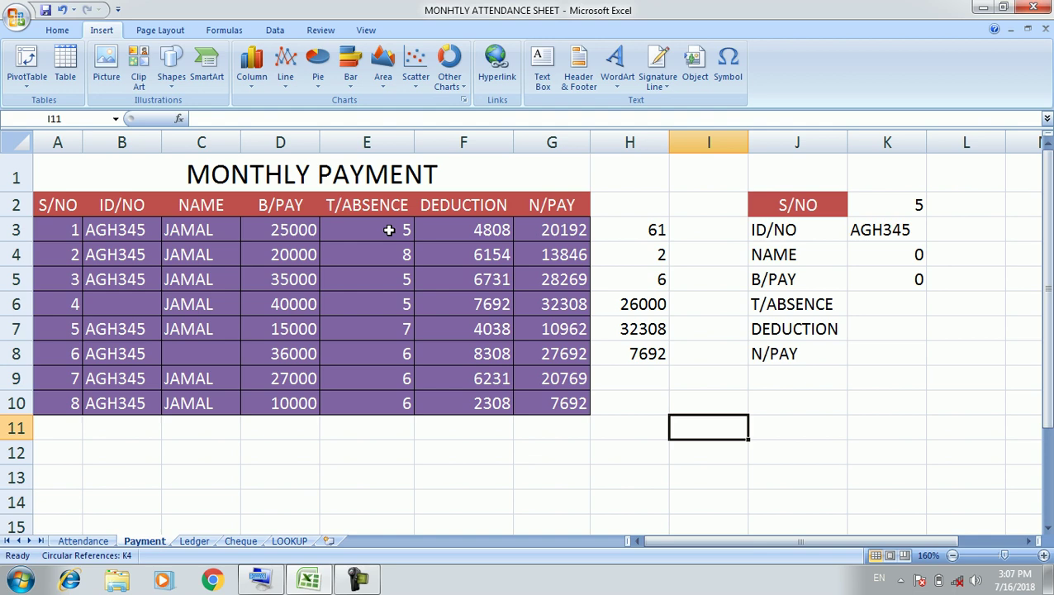
click(65, 75)
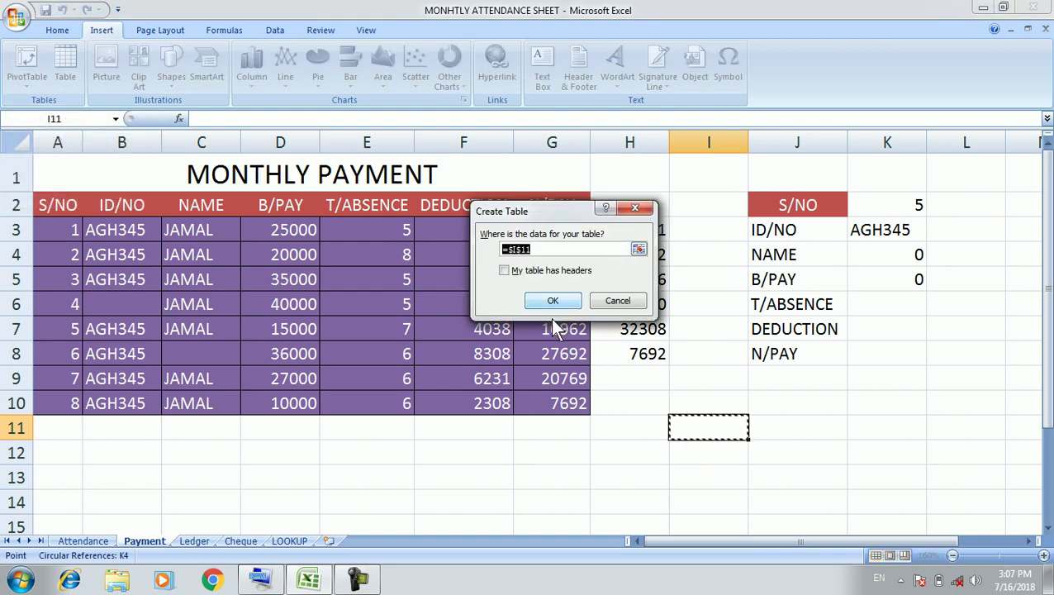
click(616, 301)
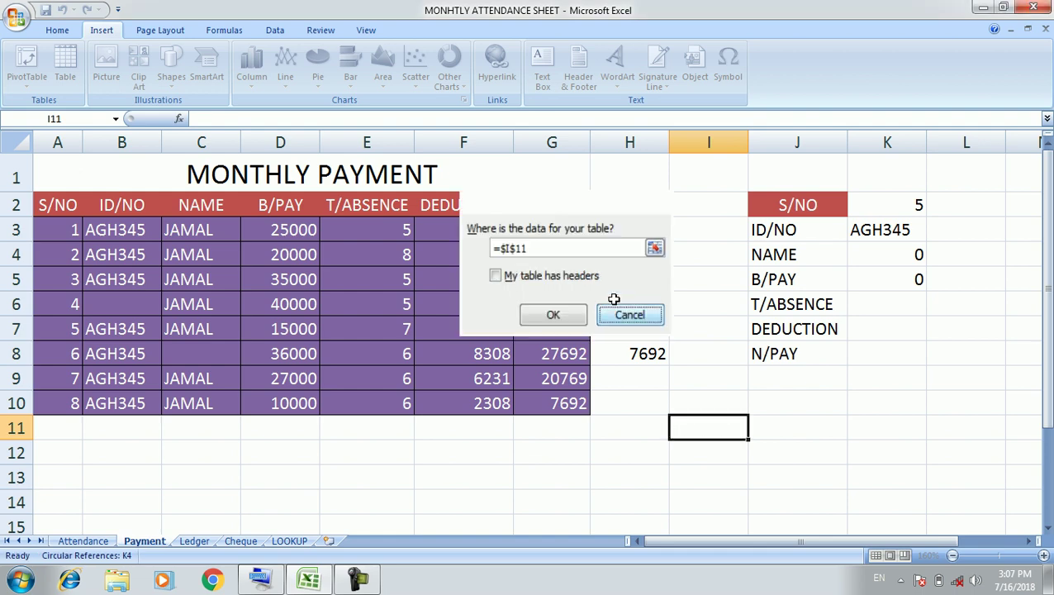
scroll(531, 405, down, 2)
scroll(532, 404, down, 2)
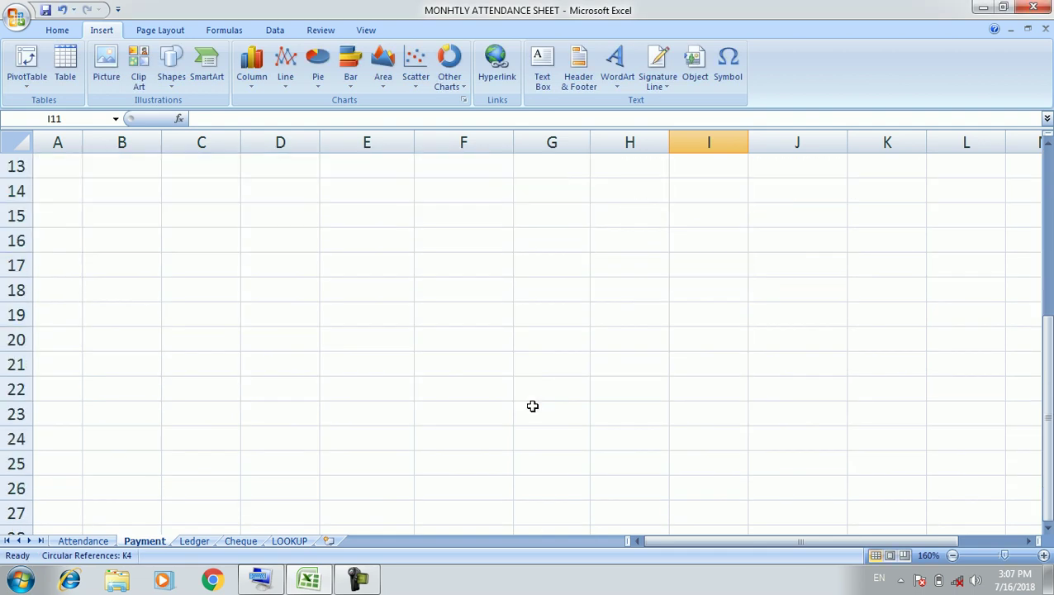
click(65, 71)
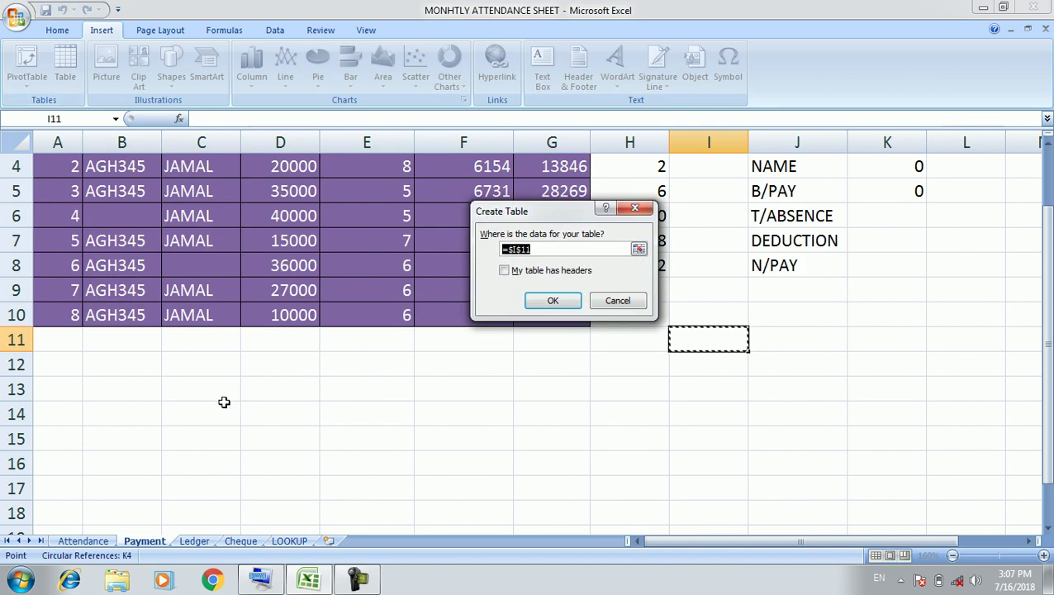
drag(222, 395, 630, 498)
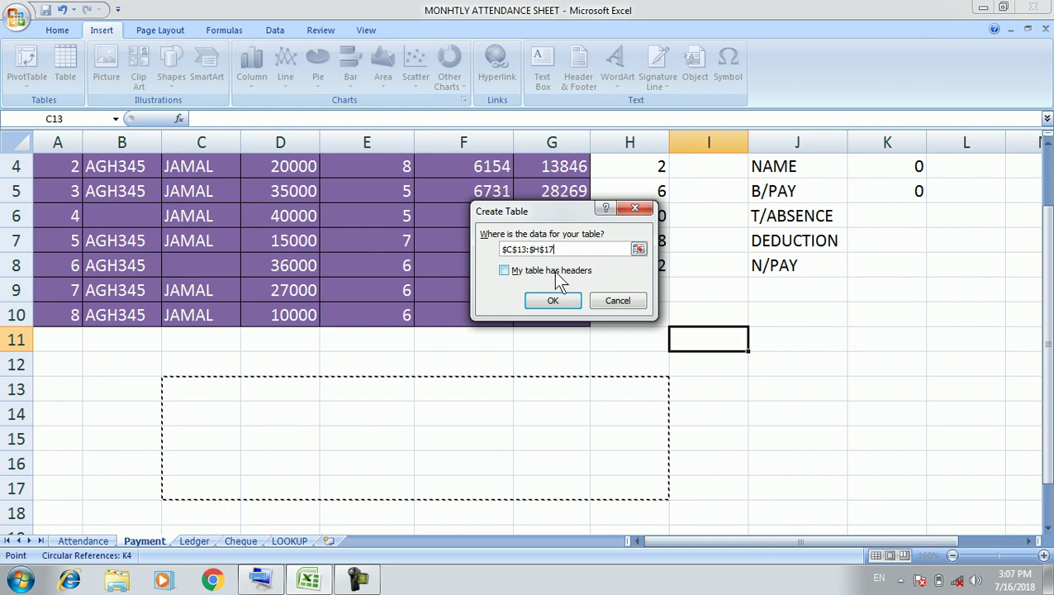
click(505, 271)
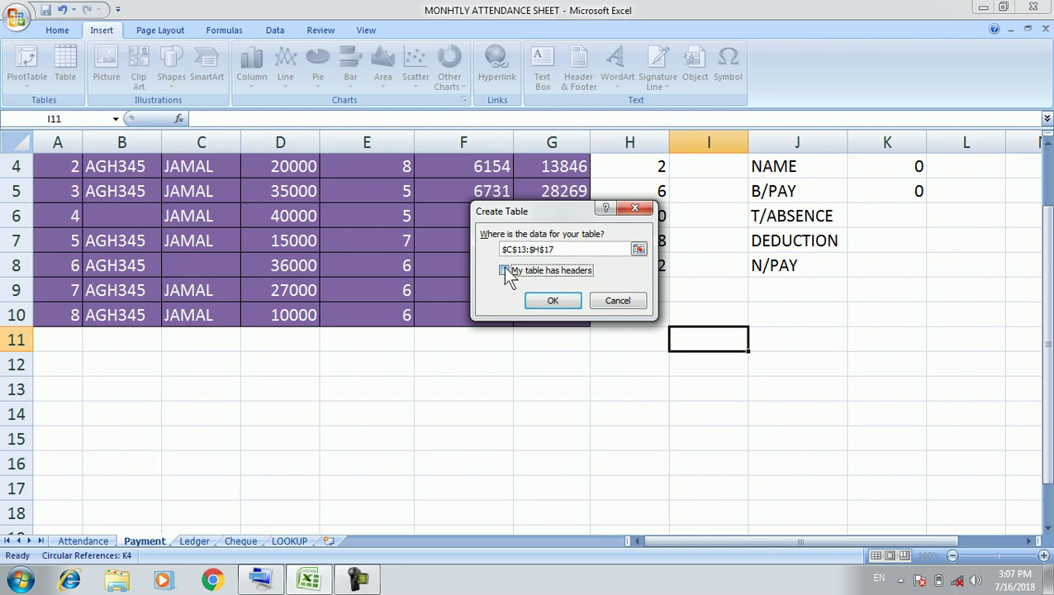
click(505, 271)
click(555, 302)
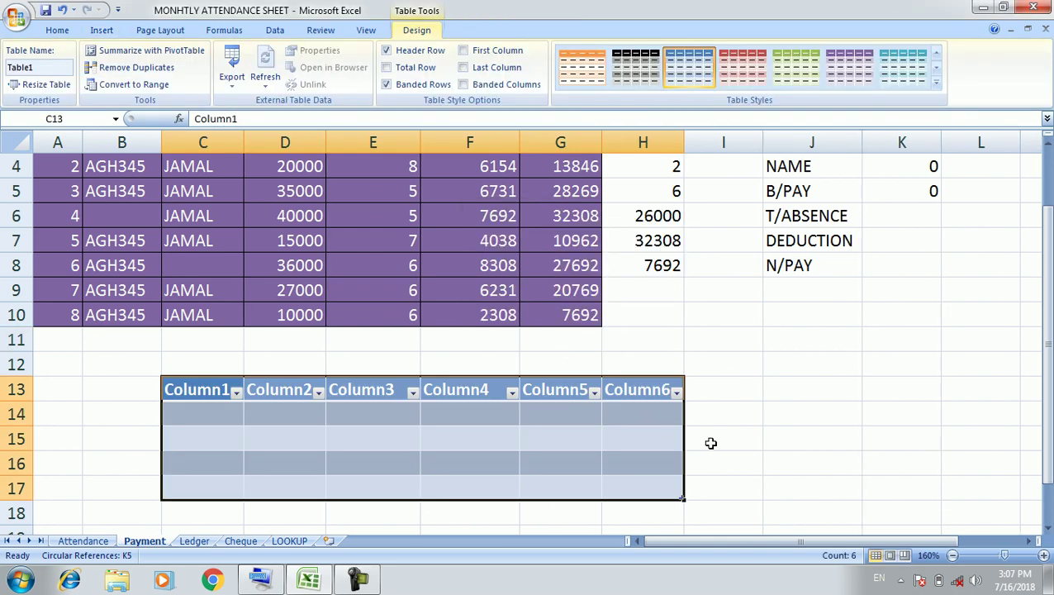
click(750, 435)
click(206, 417)
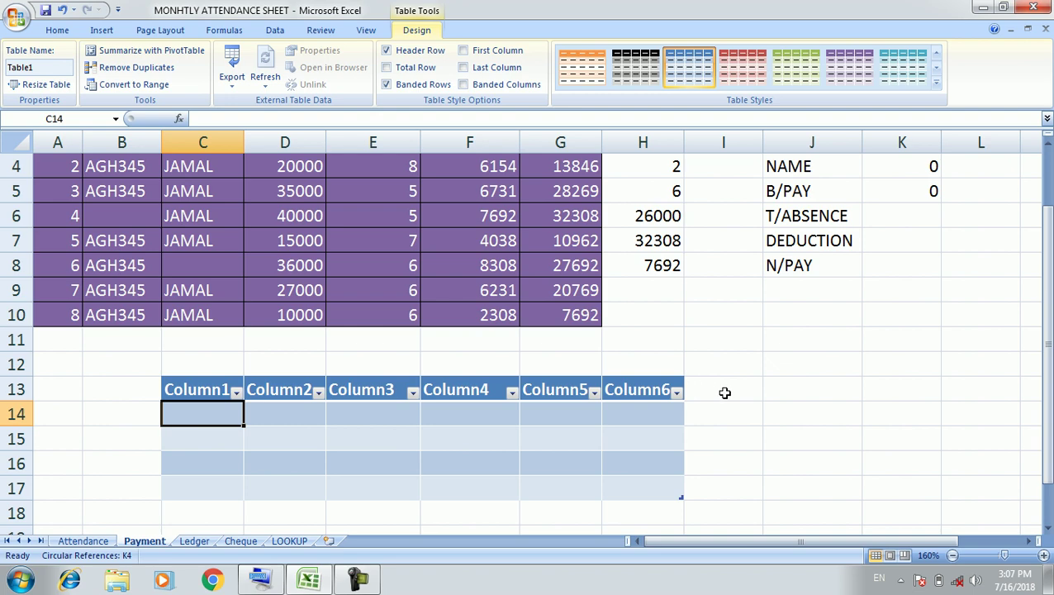
click(430, 443)
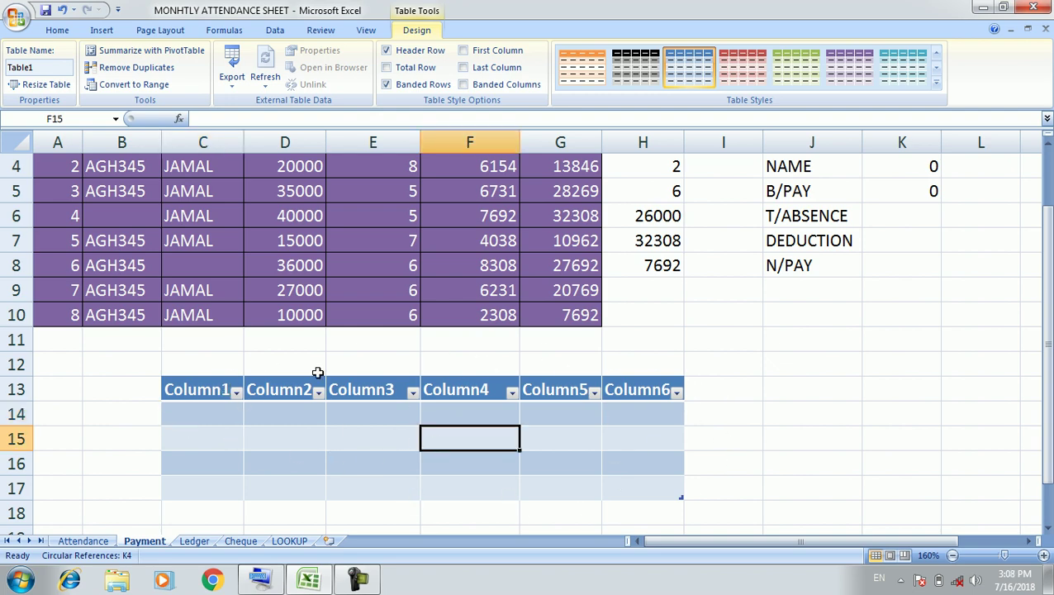
scroll(313, 381, up, 1)
mouse_move(49, 198)
mouse_down()
mouse_move(135, 257)
mouse_move(583, 400)
mouse_up()
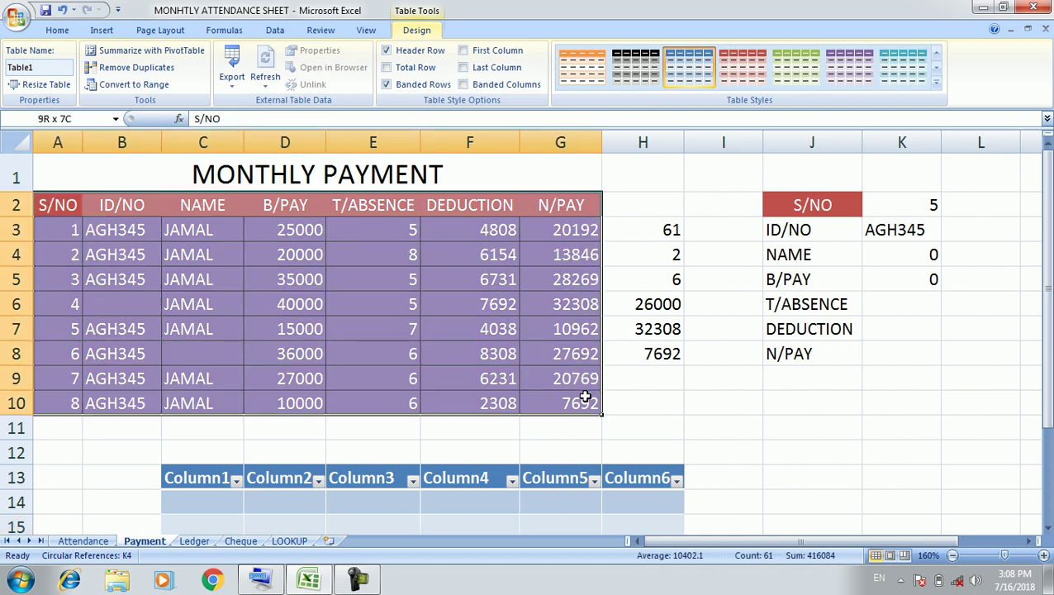
click(95, 30)
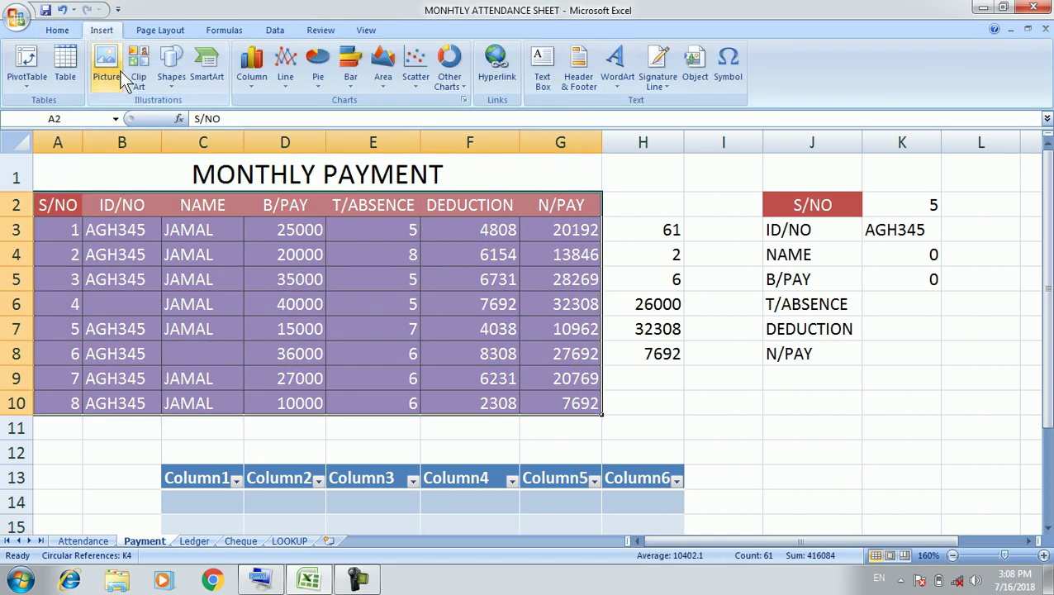
click(65, 66)
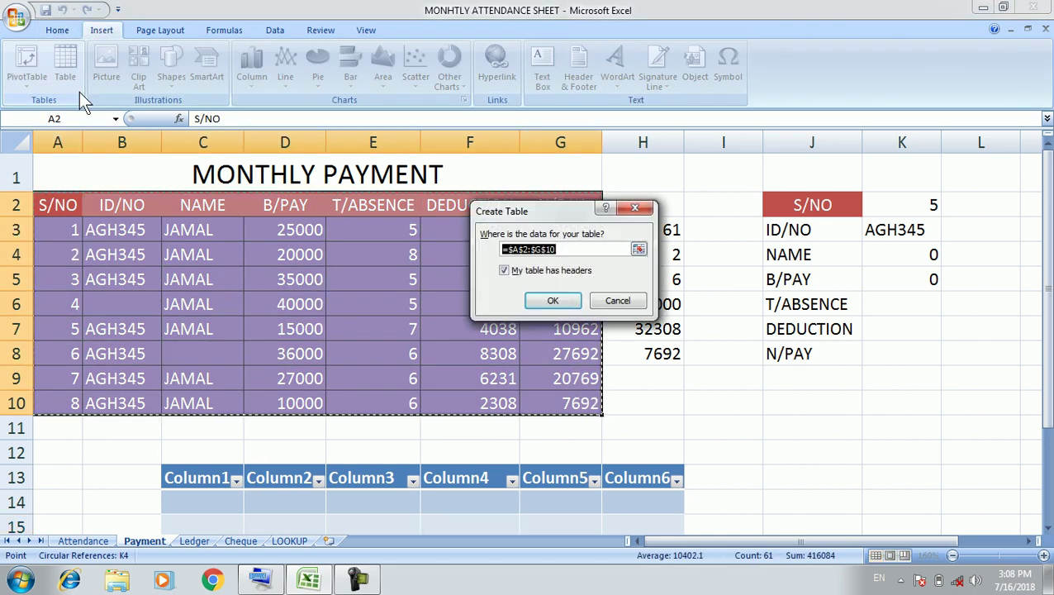
click(617, 301)
click(719, 413)
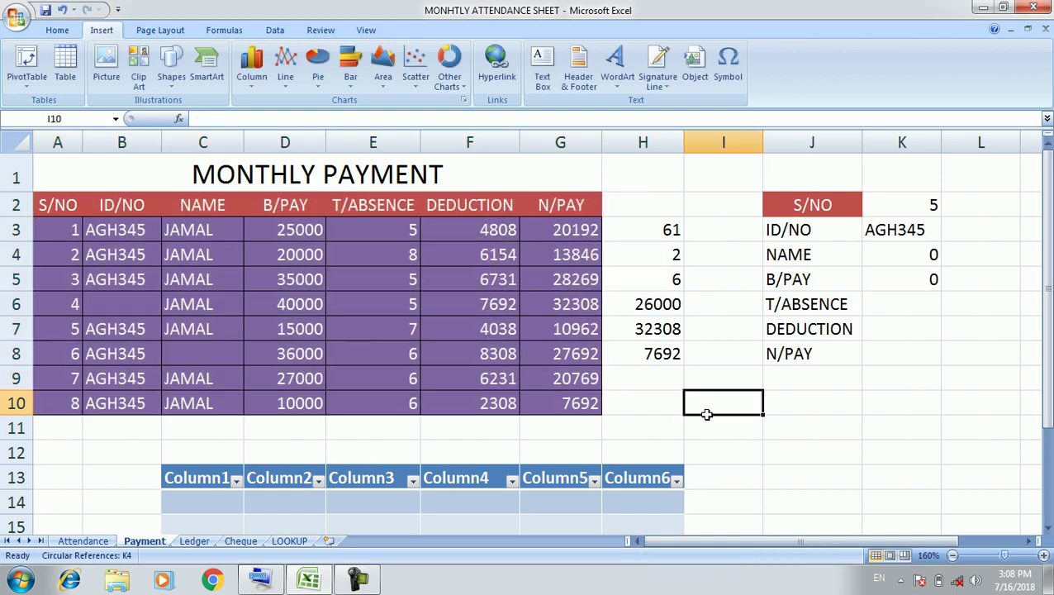
scroll(705, 414, down, 2)
scroll(706, 415, down, 1)
scroll(706, 413, up, 1)
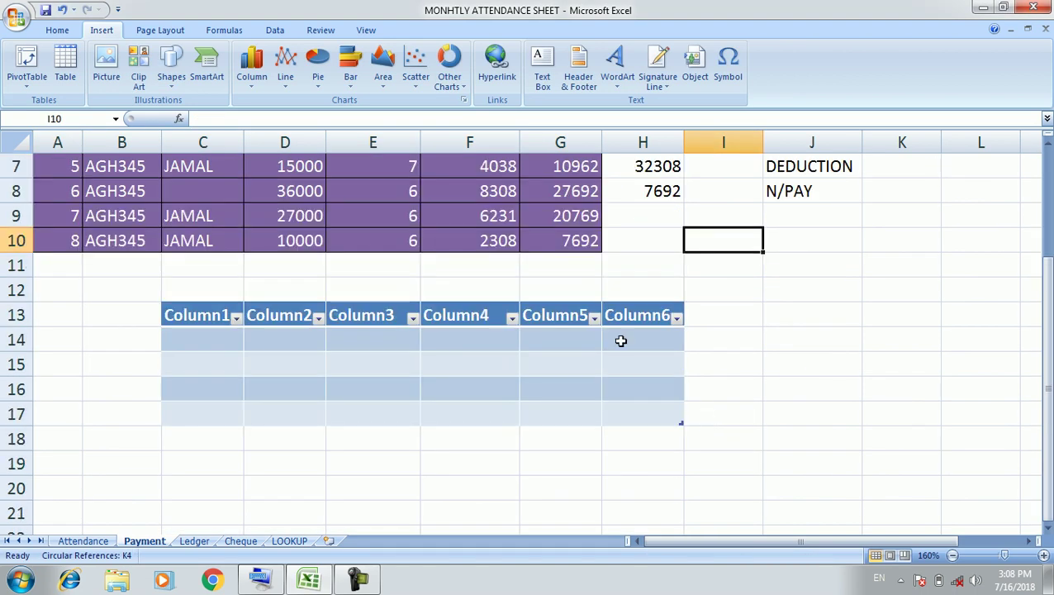
Step: Open the Column1 sort and filter menu and close it without changes
click(712, 370)
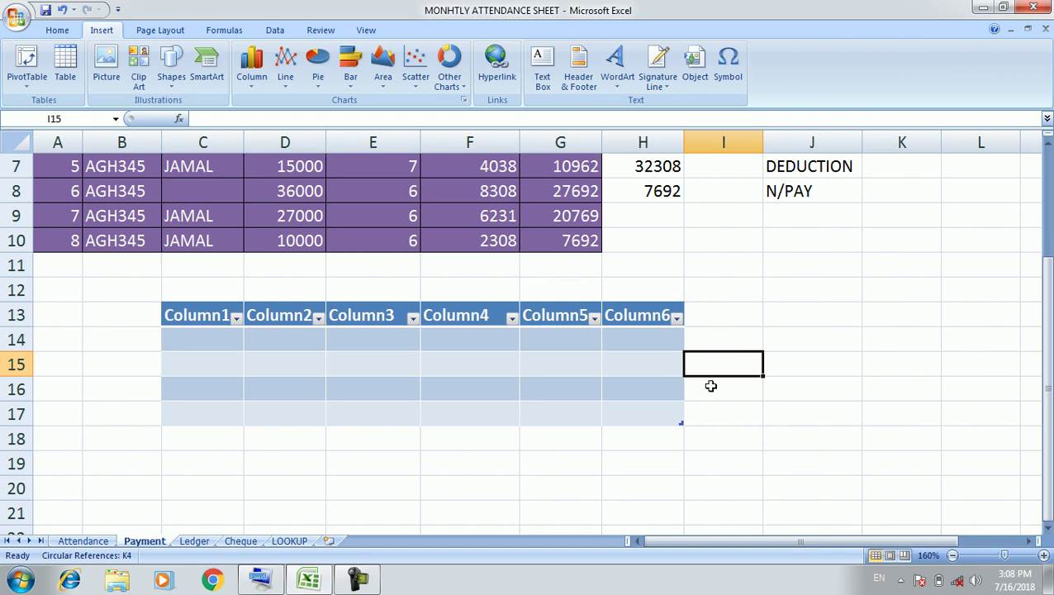
click(206, 309)
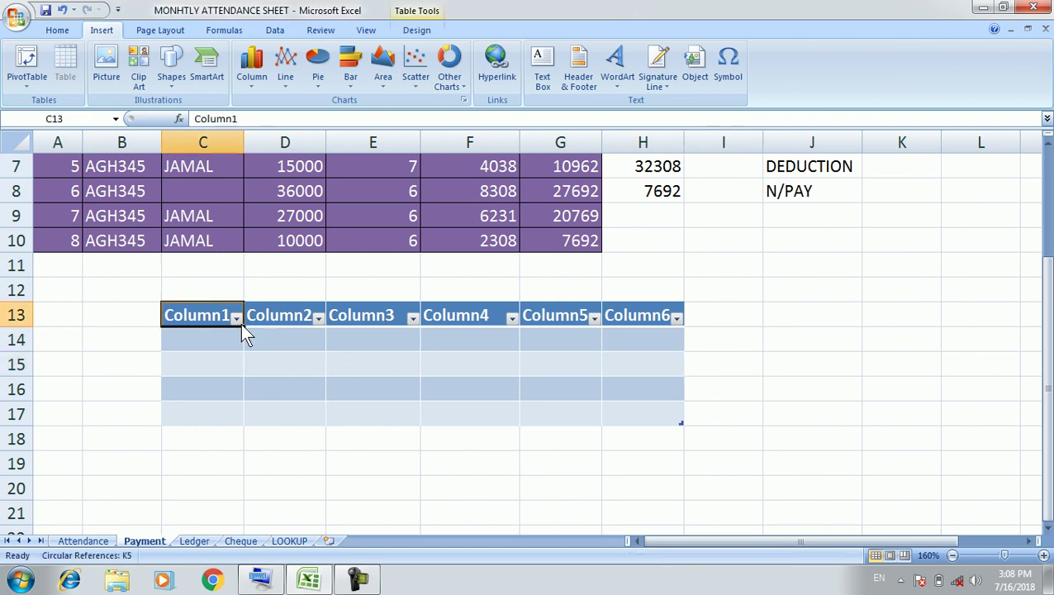
click(237, 319)
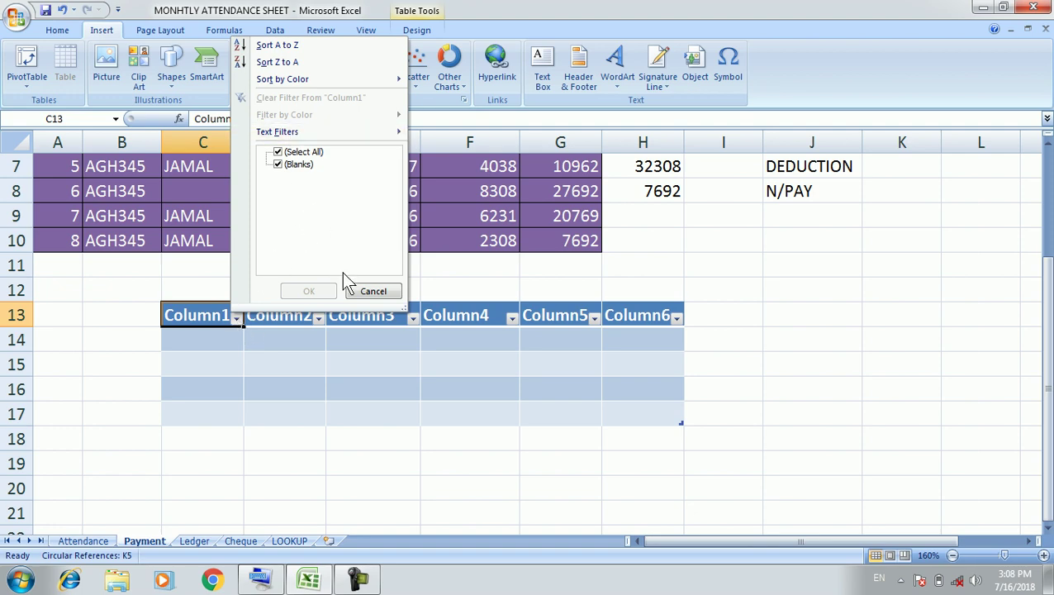
click(373, 292)
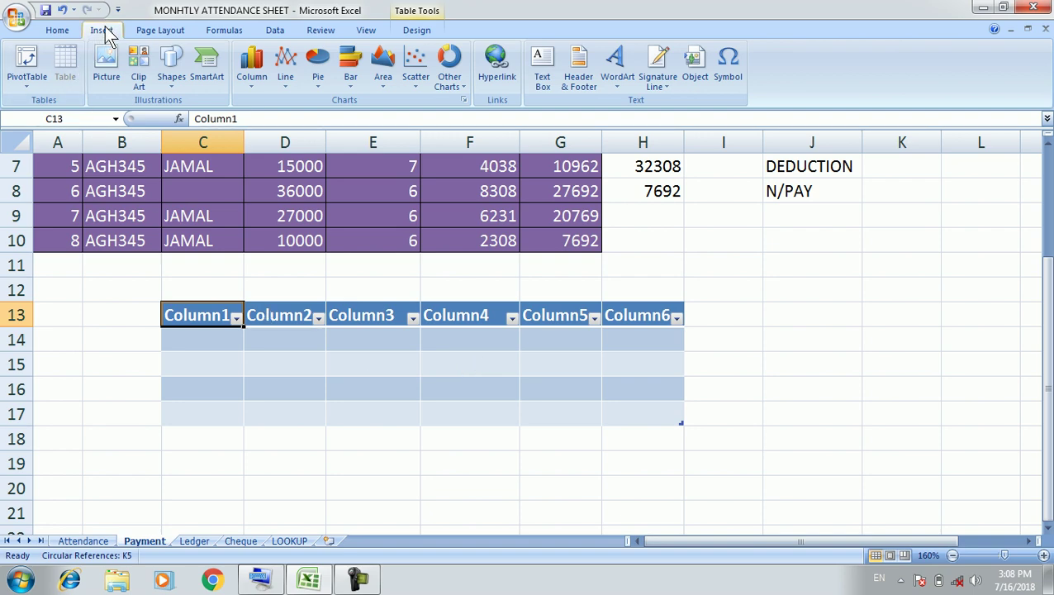
click(746, 346)
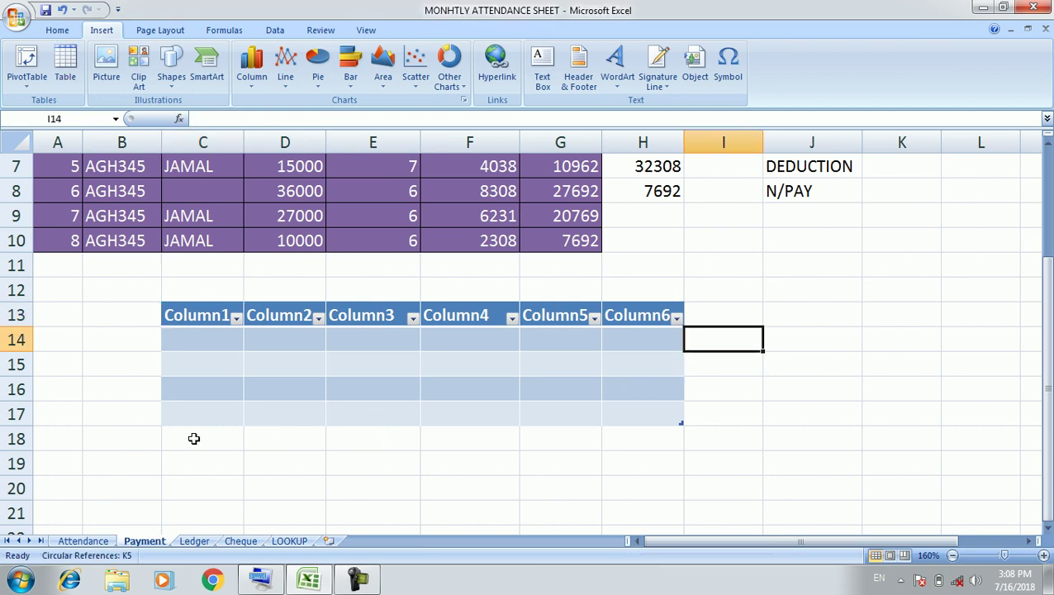
Step: Insert two rows at row 16 so the table reaches row 19
right_click(24, 389)
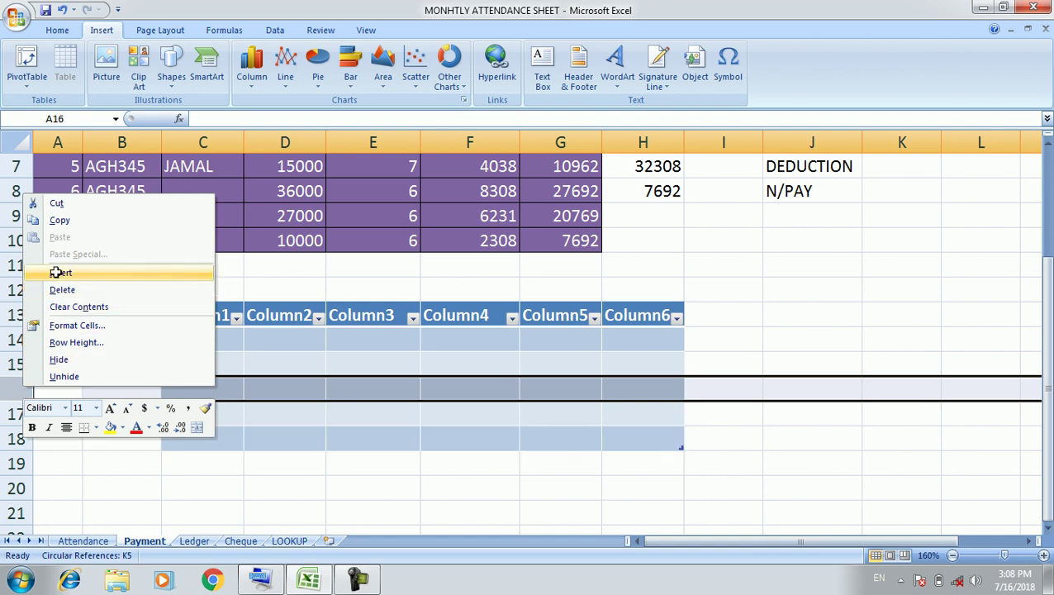
click(60, 271)
right_click(18, 390)
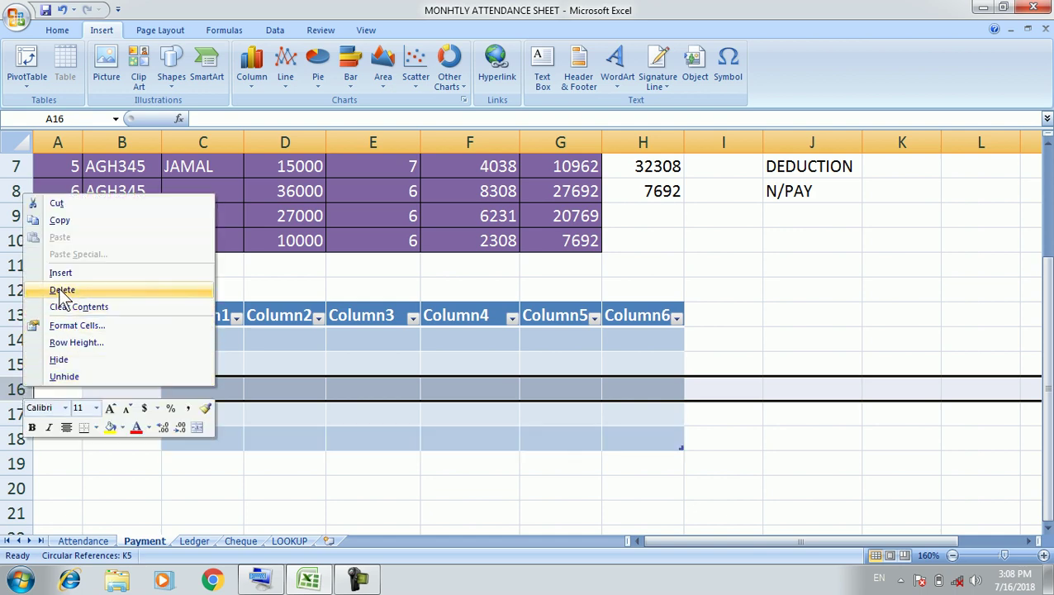
click(60, 270)
click(541, 422)
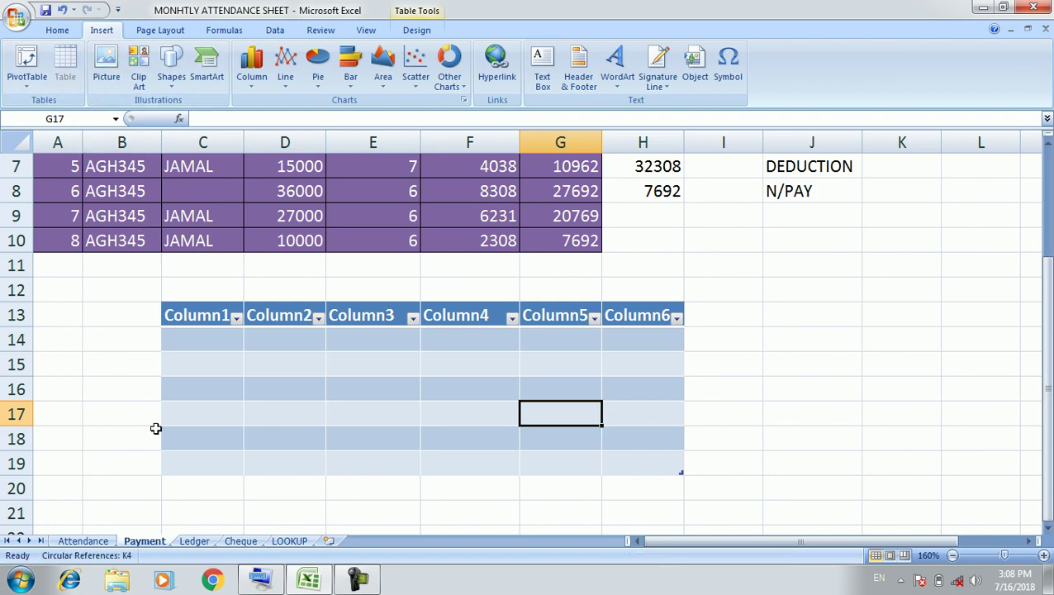
click(794, 360)
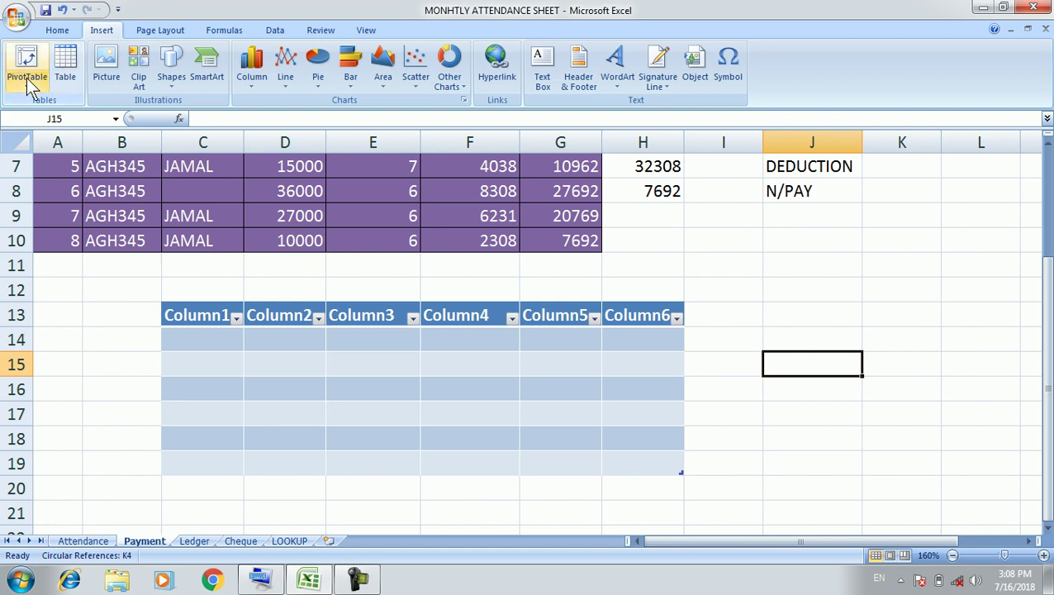
Step: Create an empty PivotTable from Payment!A2:G10 placed on a new worksheet
click(26, 86)
click(64, 103)
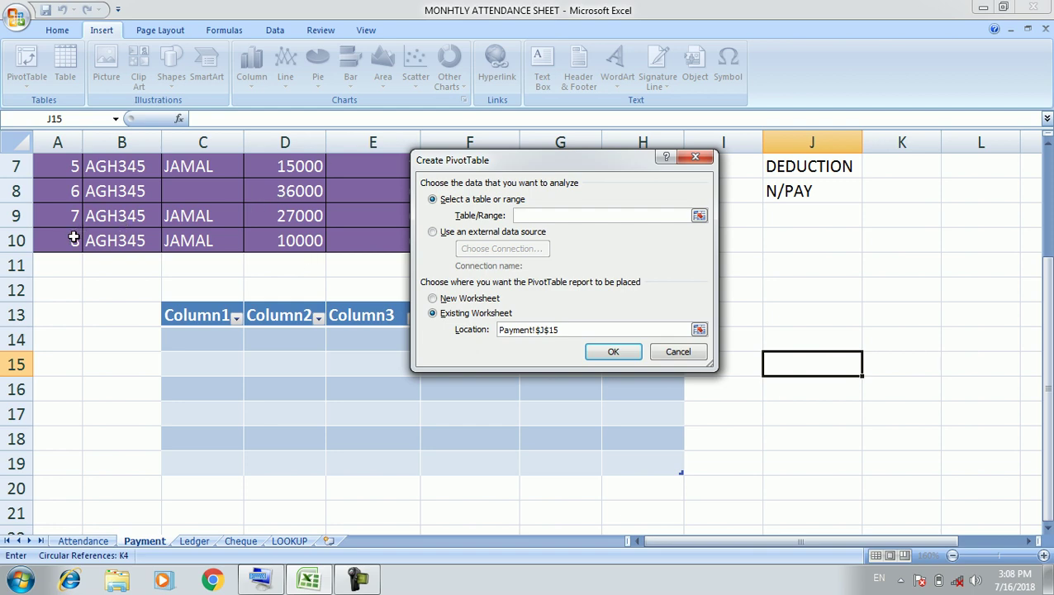
drag(73, 239, 335, 114)
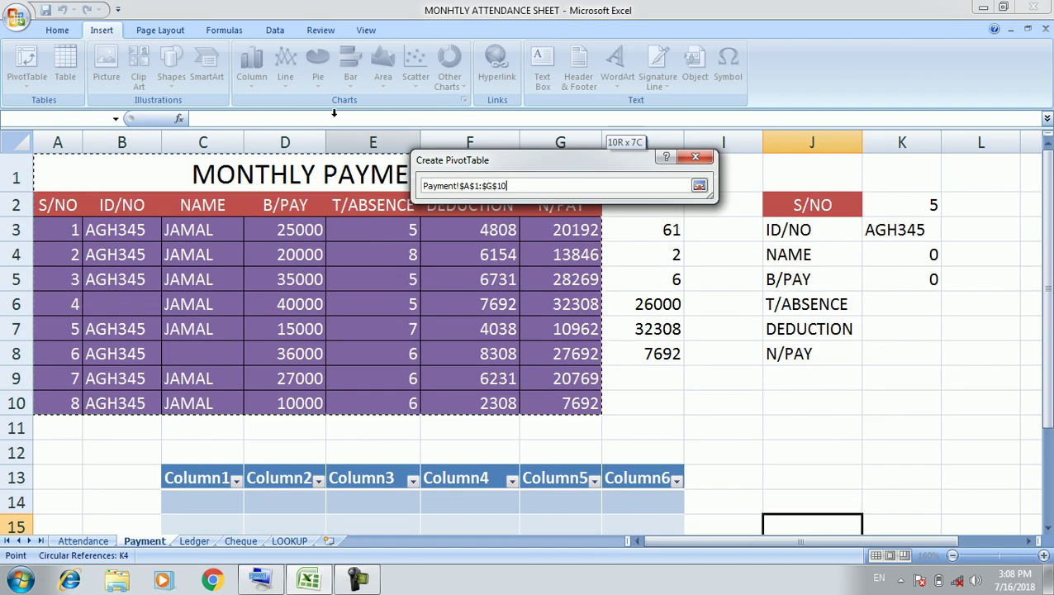
drag(335, 114, 561, 207)
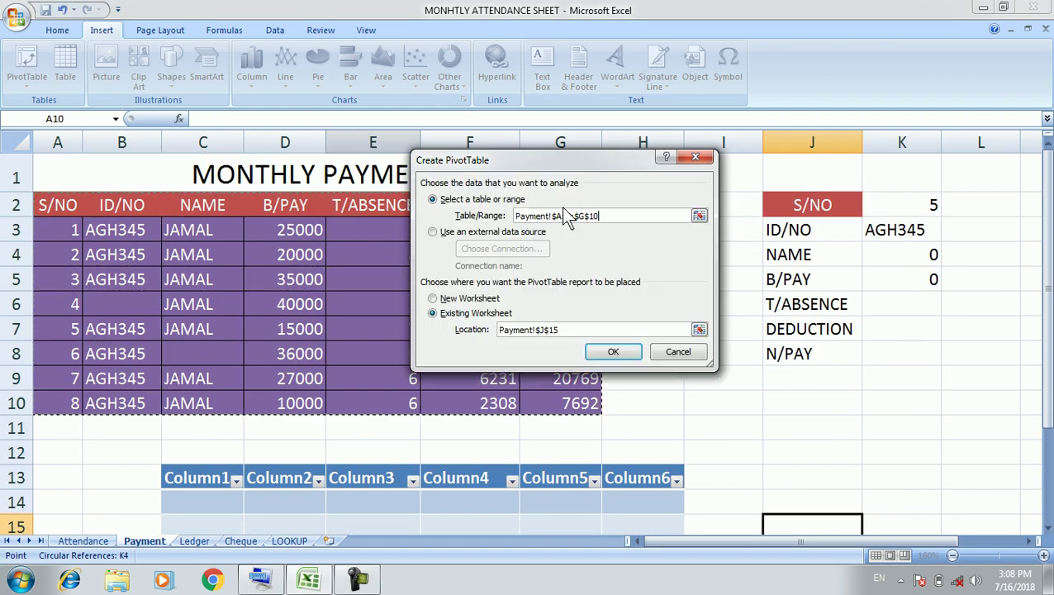
click(460, 298)
click(619, 351)
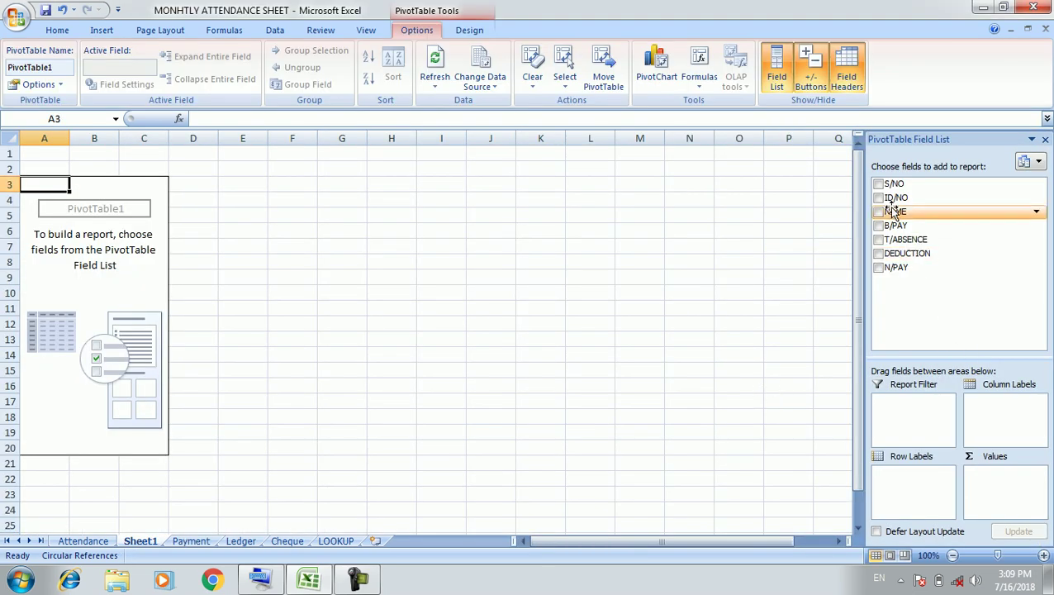
Step: Tick all seven fields from S/NO to N/PAY, then hide the PivotTable Field List
click(878, 183)
click(878, 197)
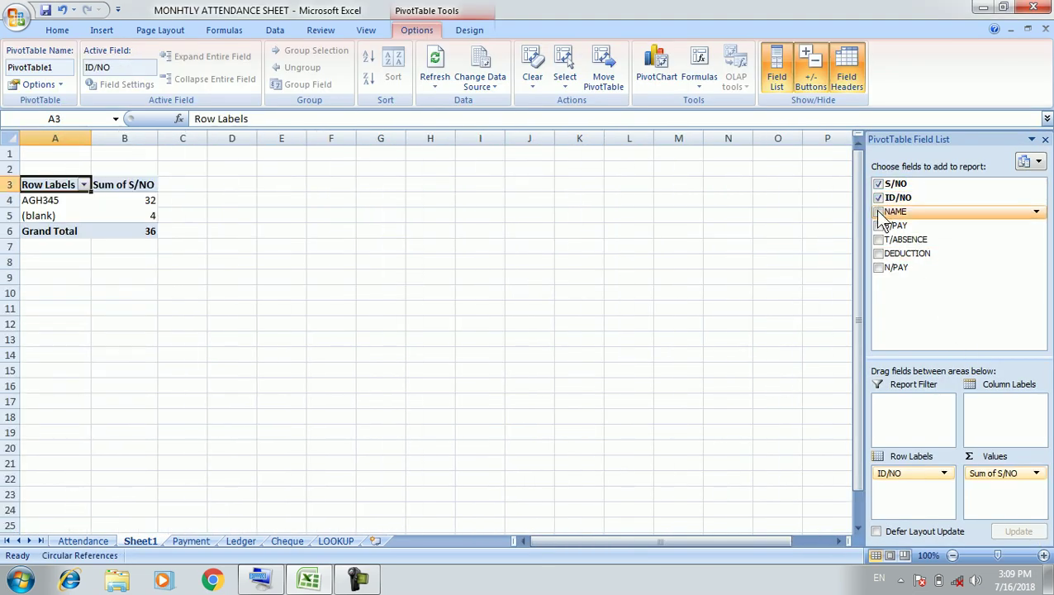
click(878, 211)
click(878, 225)
click(878, 239)
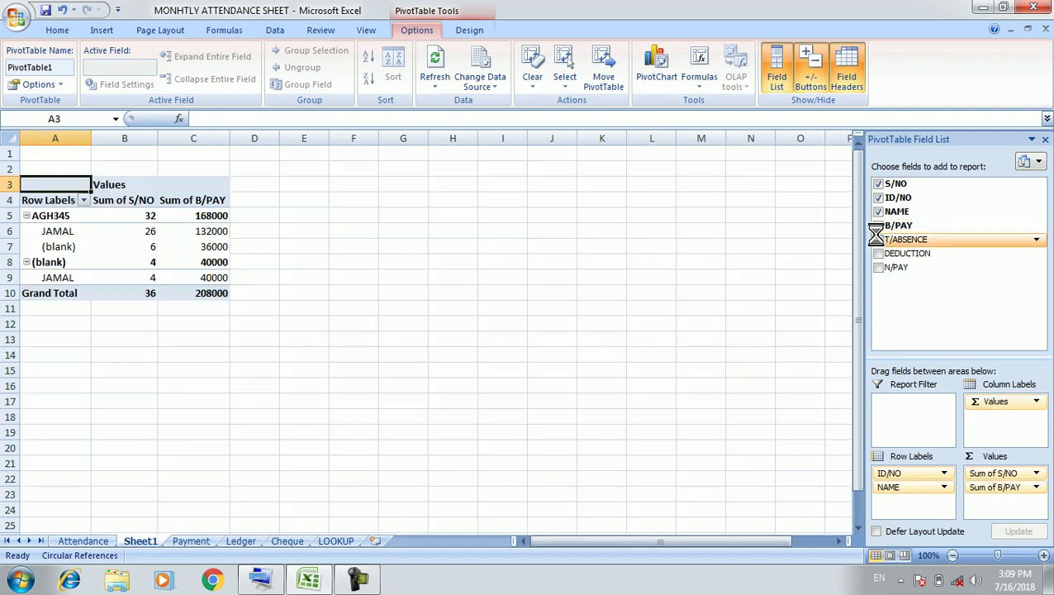
click(878, 254)
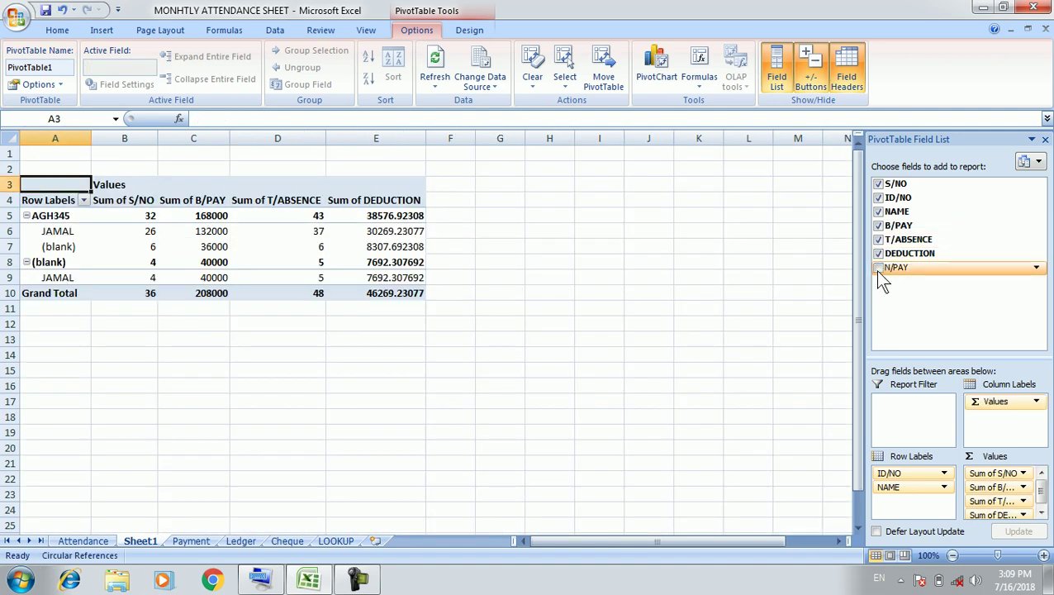
click(878, 268)
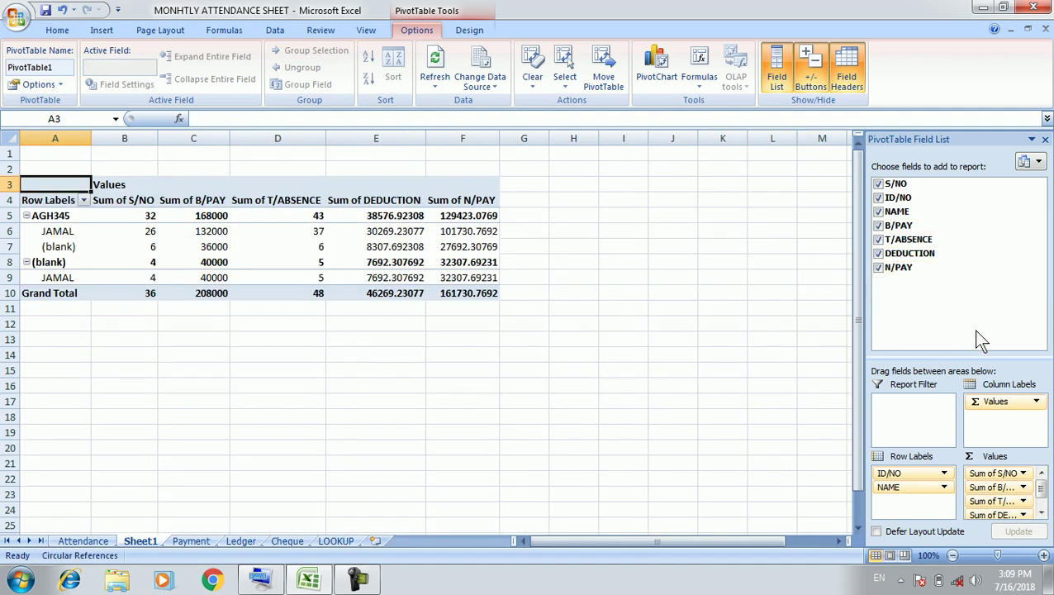
click(1046, 140)
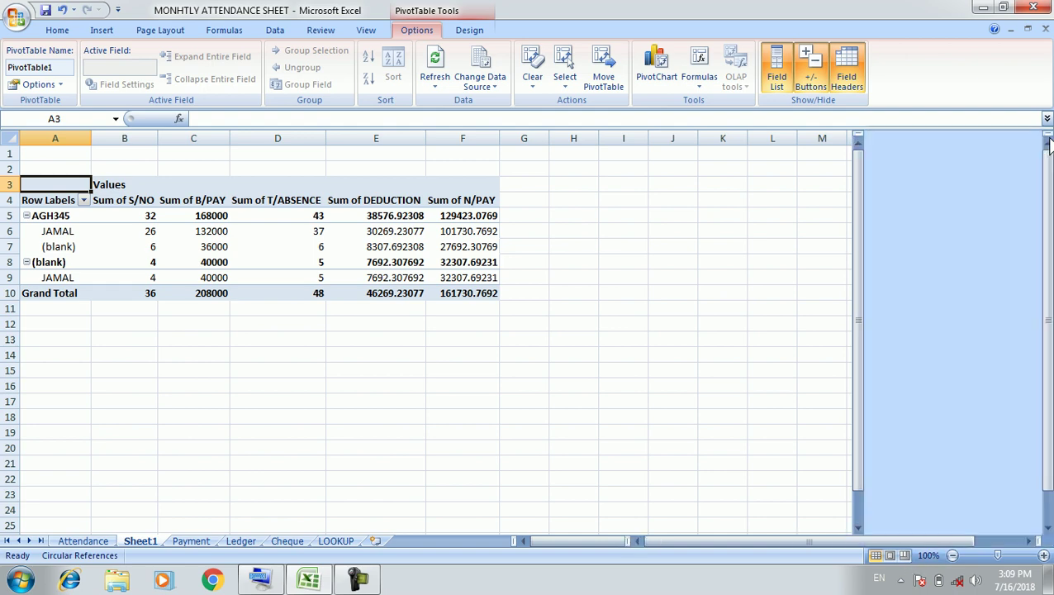
click(258, 364)
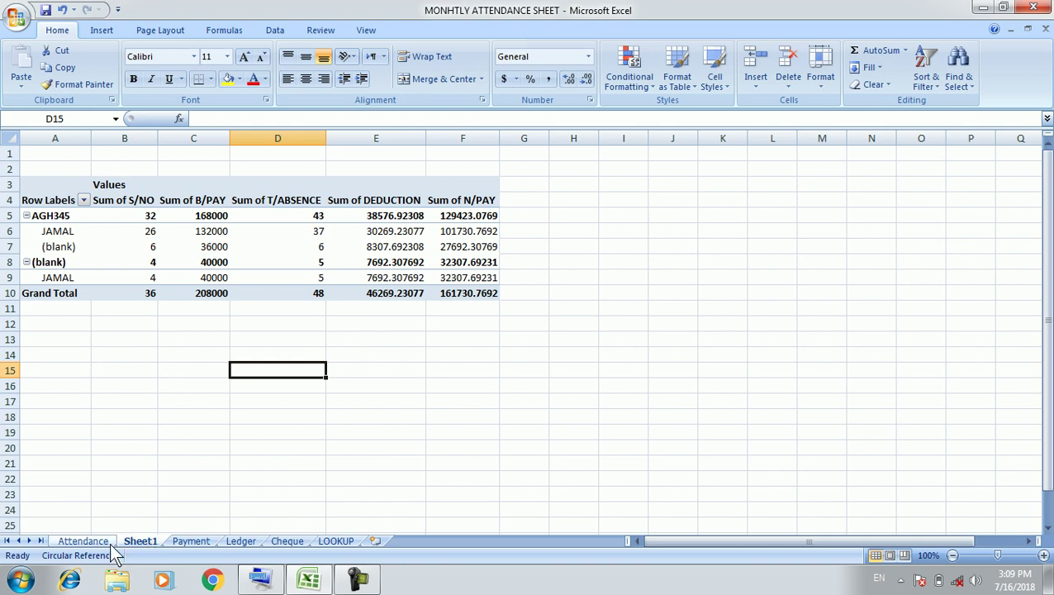
Step: Glance at the Payment sheet, then inspect the Row Labels, S/NO, B/PAY and T/ABSENCE pivot headers
click(183, 541)
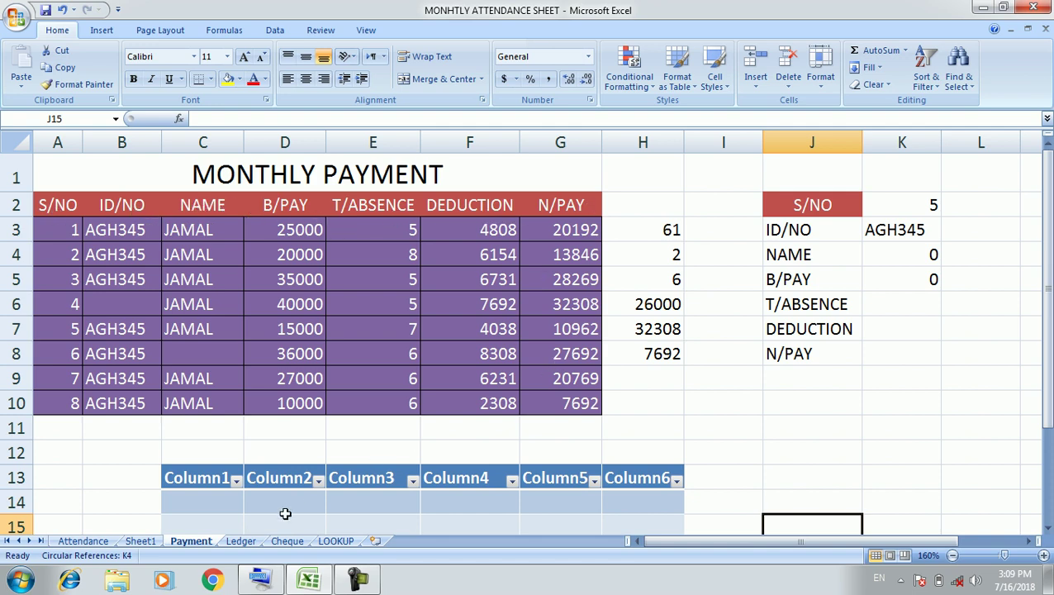
click(140, 541)
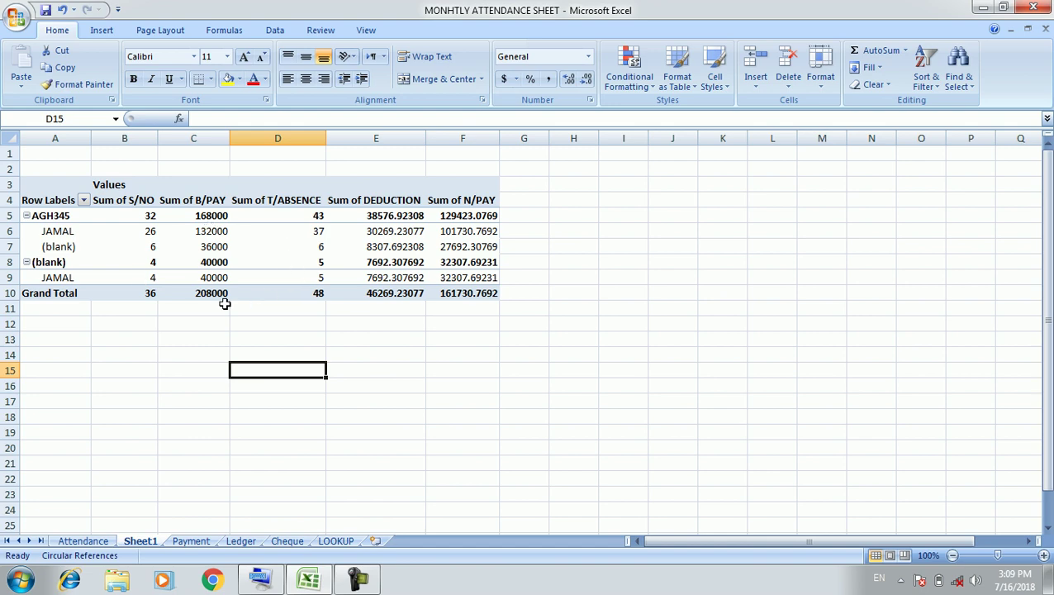
click(41, 199)
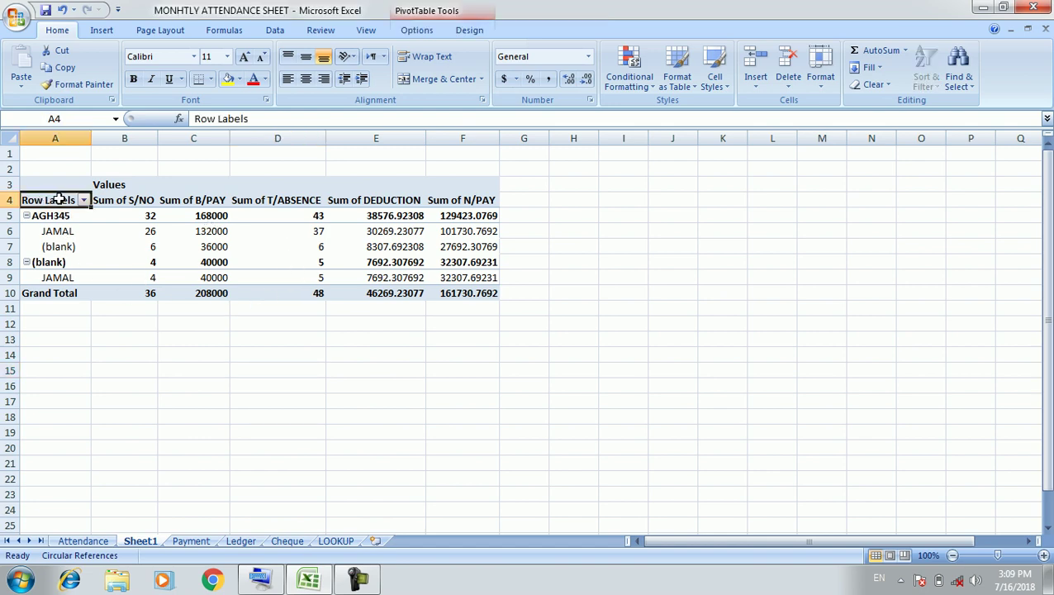
click(123, 201)
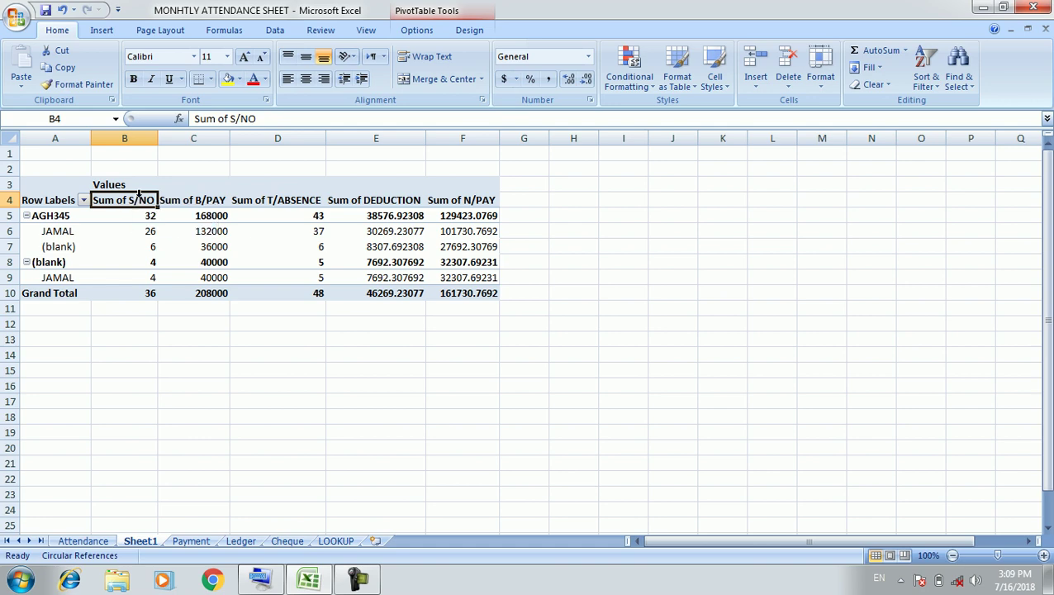
click(181, 200)
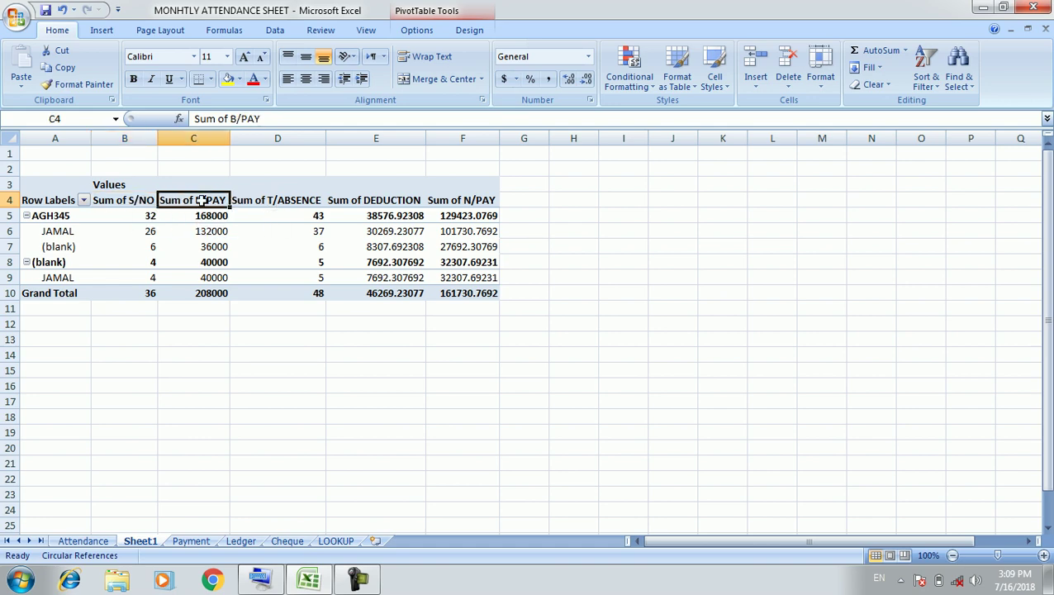
click(263, 200)
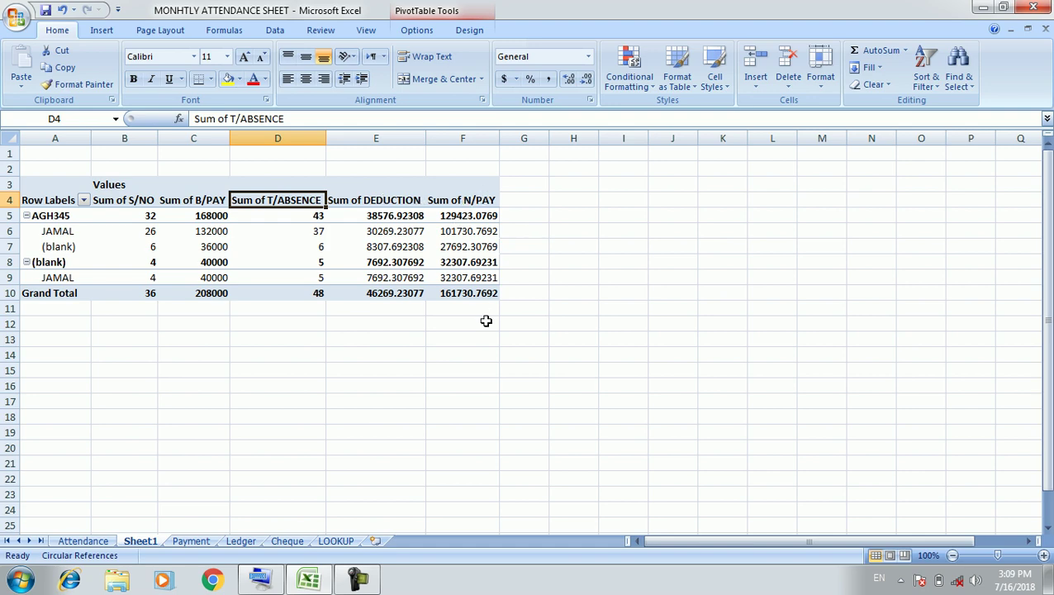
click(463, 340)
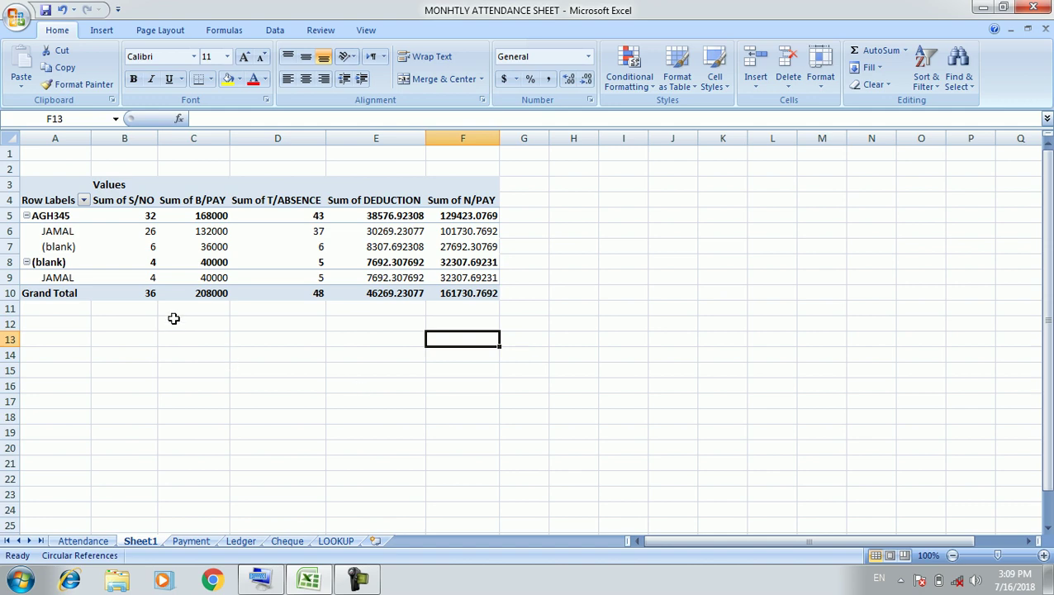
Step: Inspect the AGH345 row (S/NO 32, B/PAY 168000) and dismiss the Windows colour-scheme warning
scroll(249, 369, up, 3)
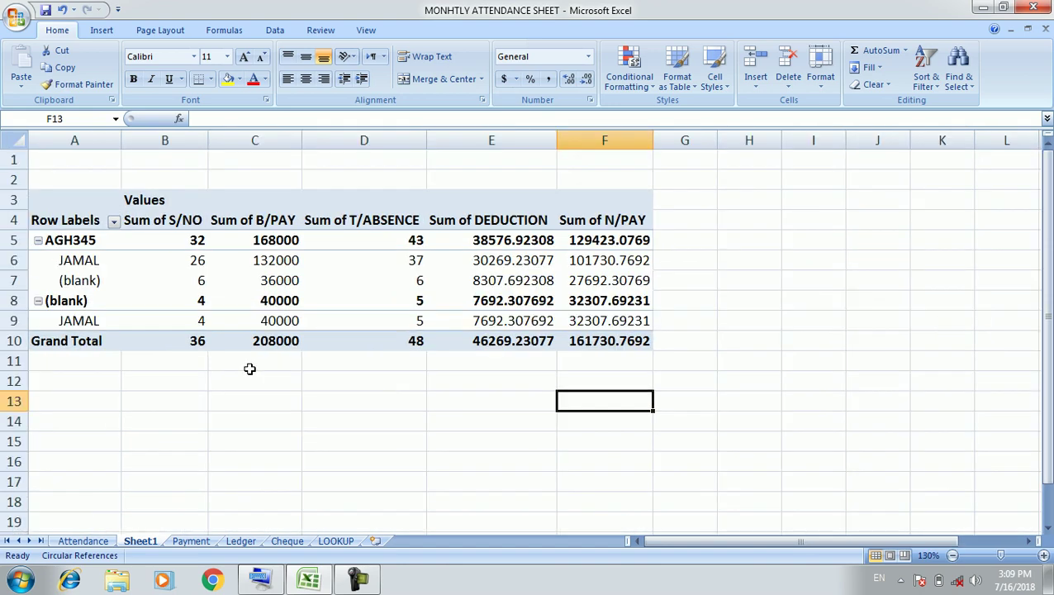
click(177, 409)
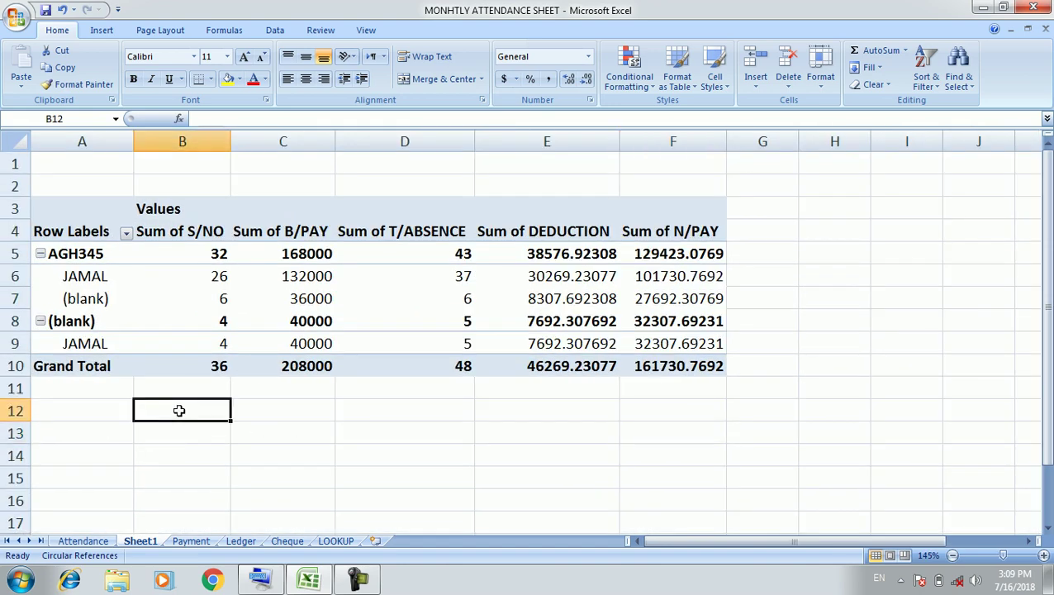
click(72, 252)
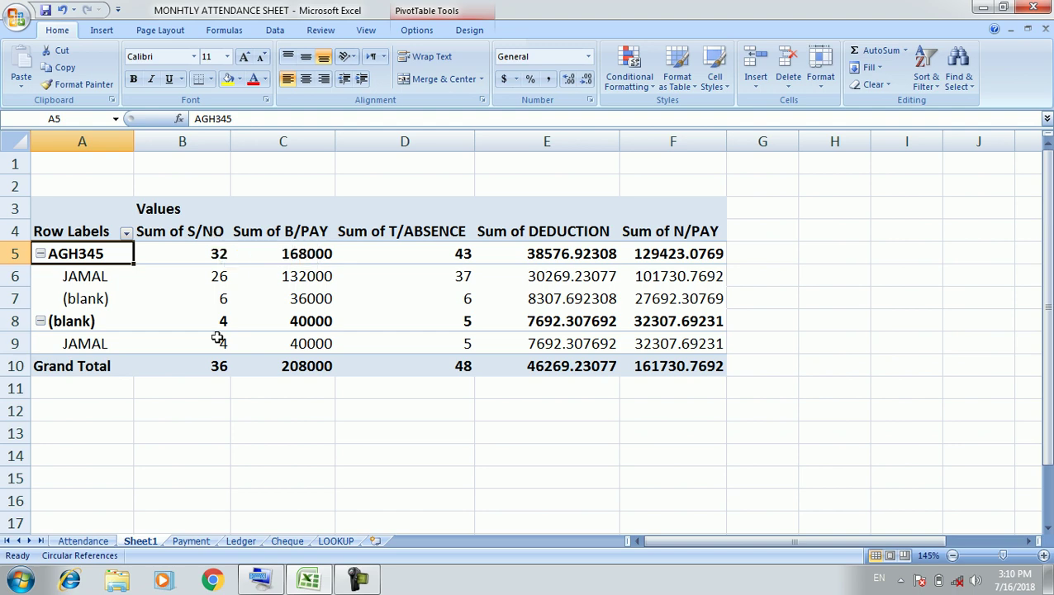
click(208, 252)
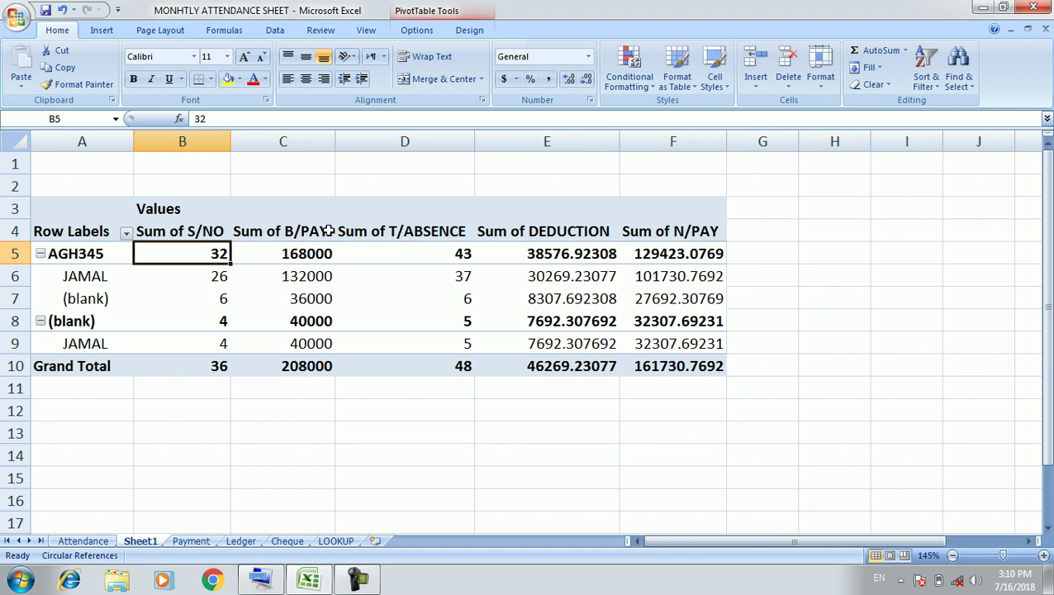
click(302, 257)
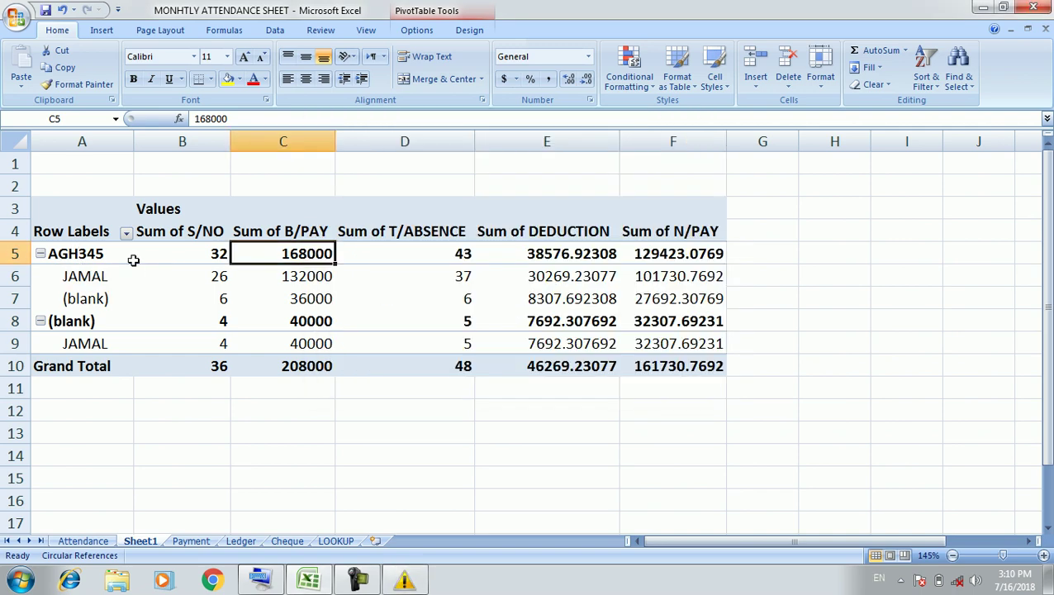
click(404, 581)
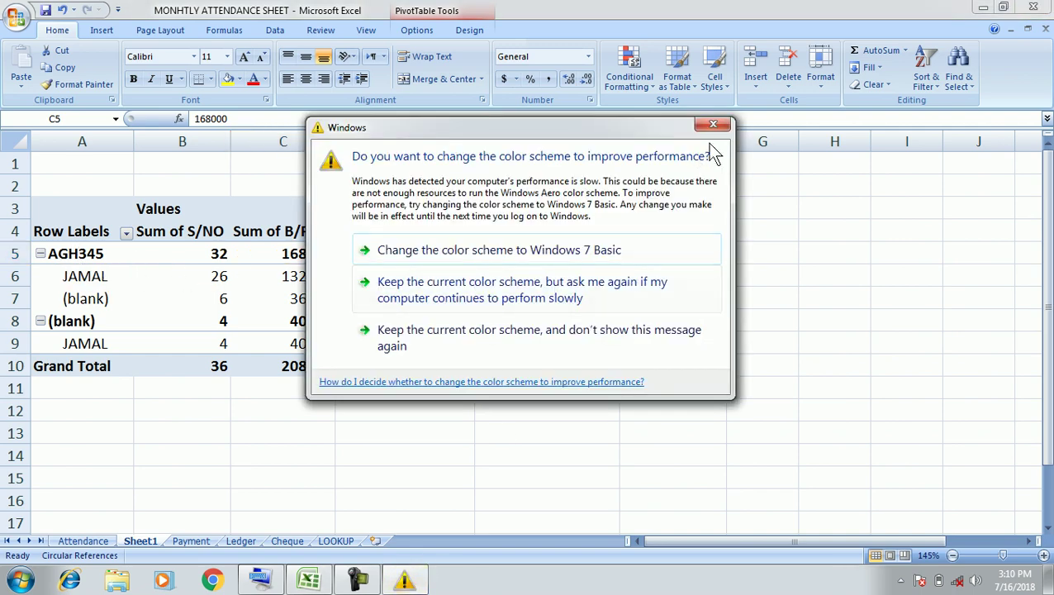
click(735, 127)
click(58, 251)
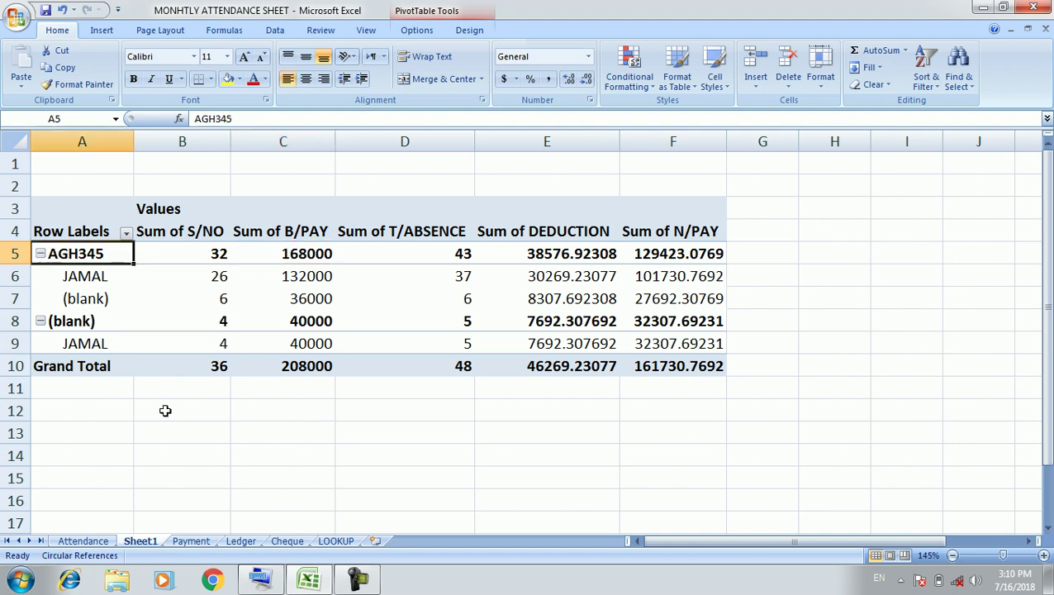
Step: Compare the AGH345 ID/NO in Payment cell B3 with its pivot deduction sum
click(188, 540)
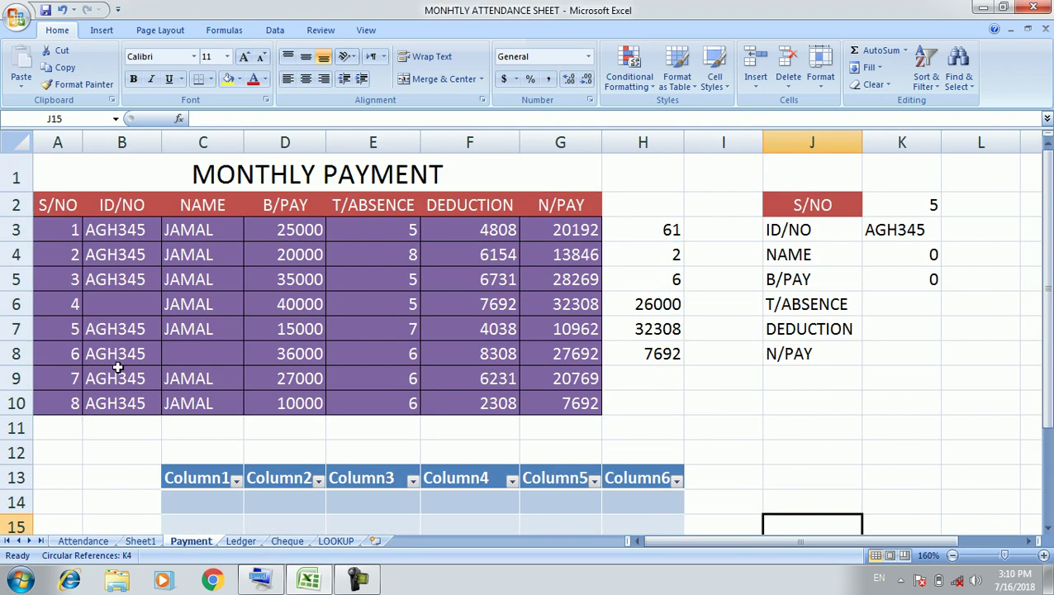
click(109, 232)
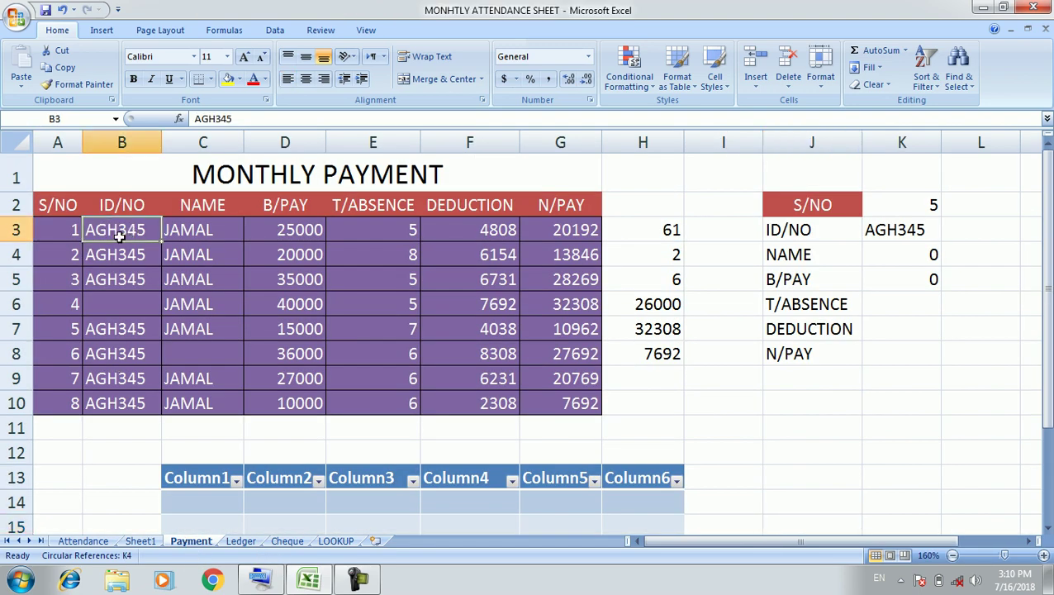
click(140, 540)
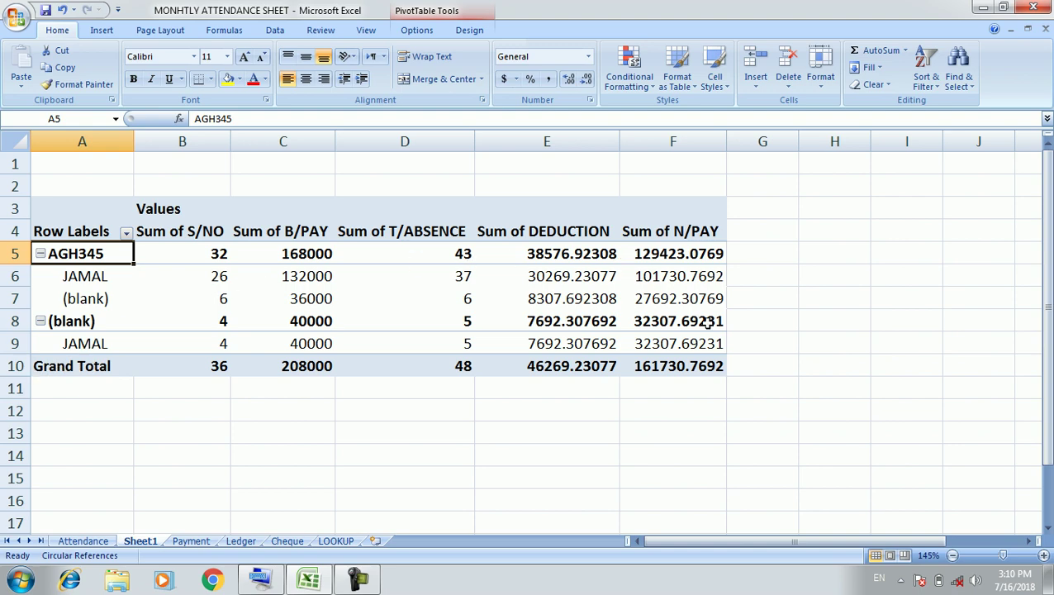
click(583, 256)
Step: Check the Grand Total row: deductions, T/ABSENCE 48, B/PAY 208000, S/NO 36 and N/PAY
click(565, 369)
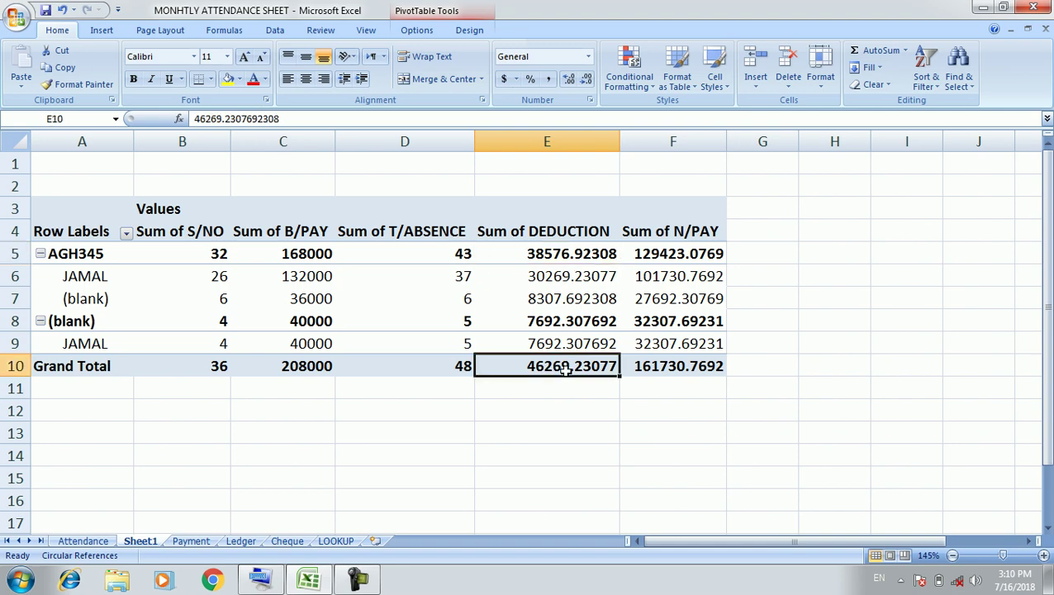
click(431, 371)
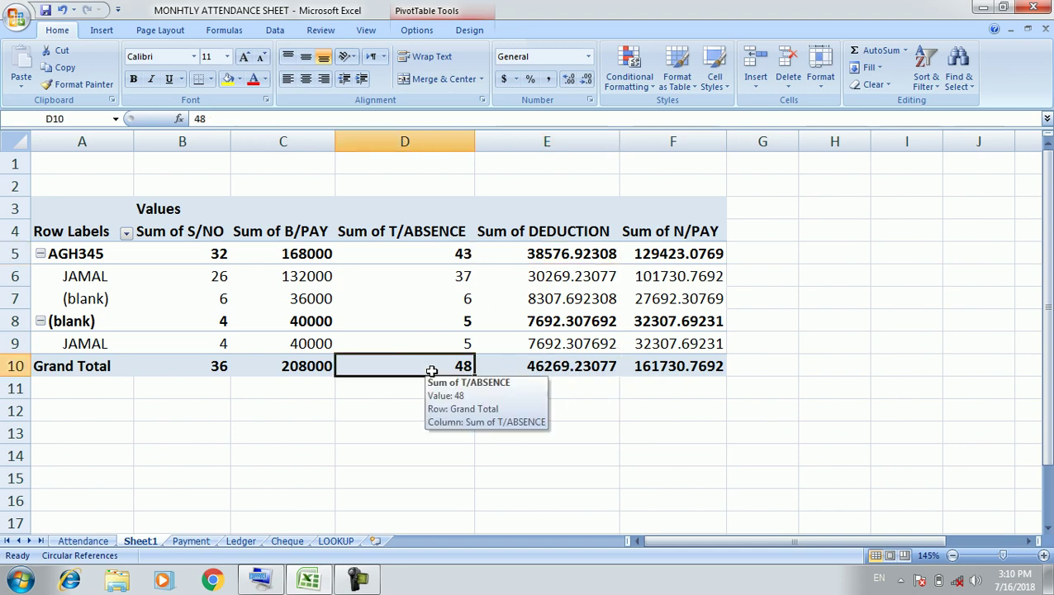
click(283, 371)
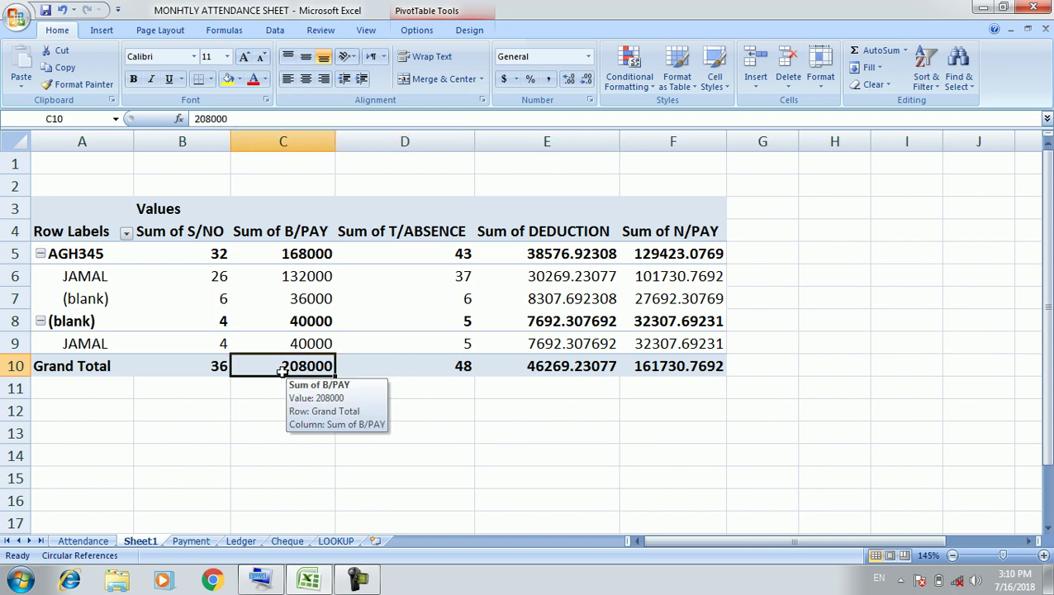
click(200, 374)
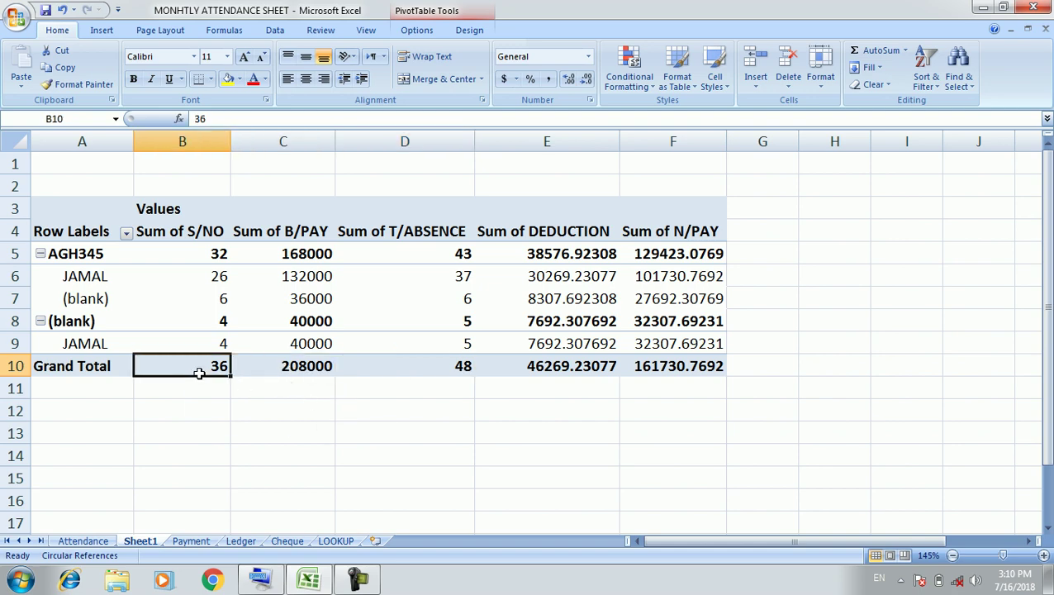
mouse_move(199, 374)
click(679, 369)
mouse_move(679, 369)
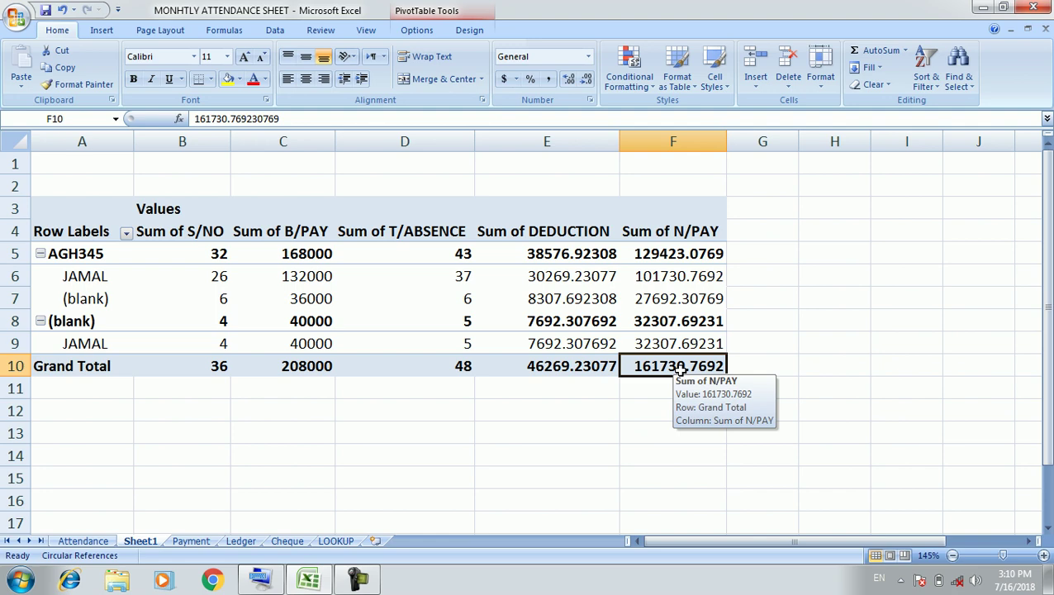
scroll(900, 264, down, 1)
key(Down)
key(Down)
key(Down)
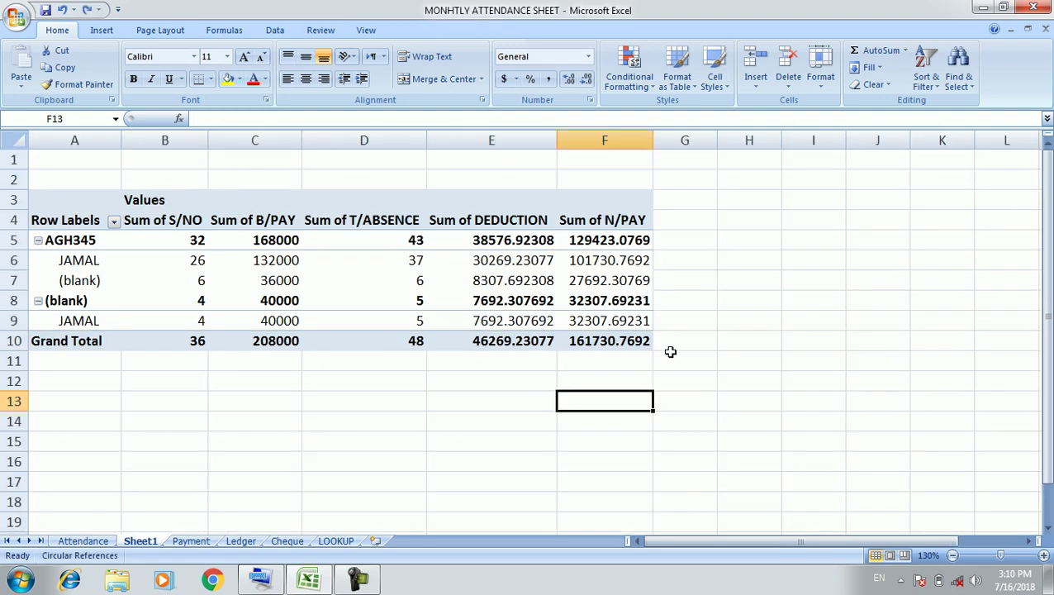
scroll(664, 336, up, 1)
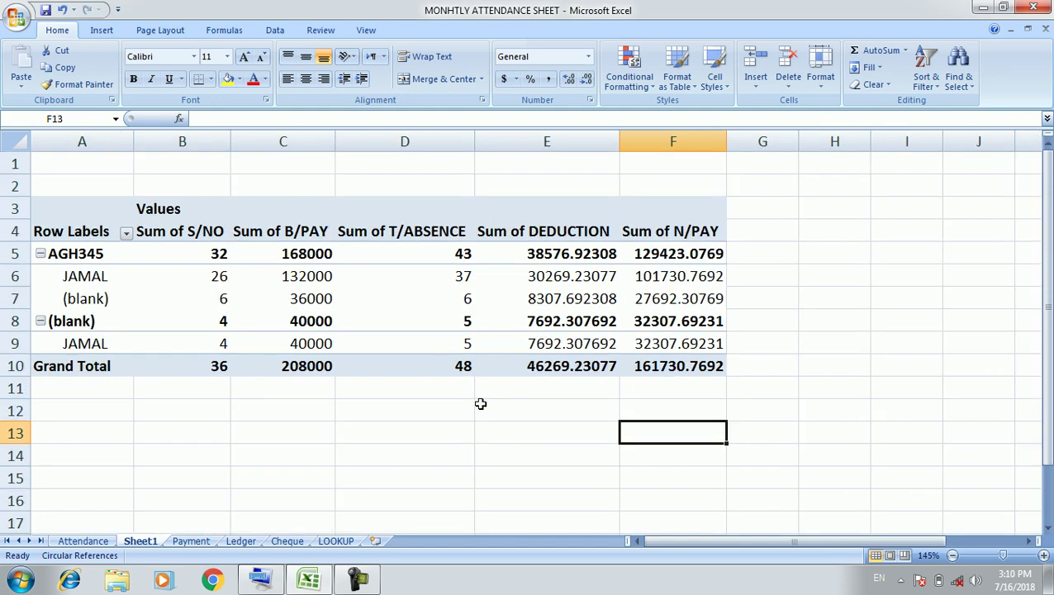
Step: From cell I13 on Payment, create a PivotChart with PivotTable sourced from D3:G10
click(194, 544)
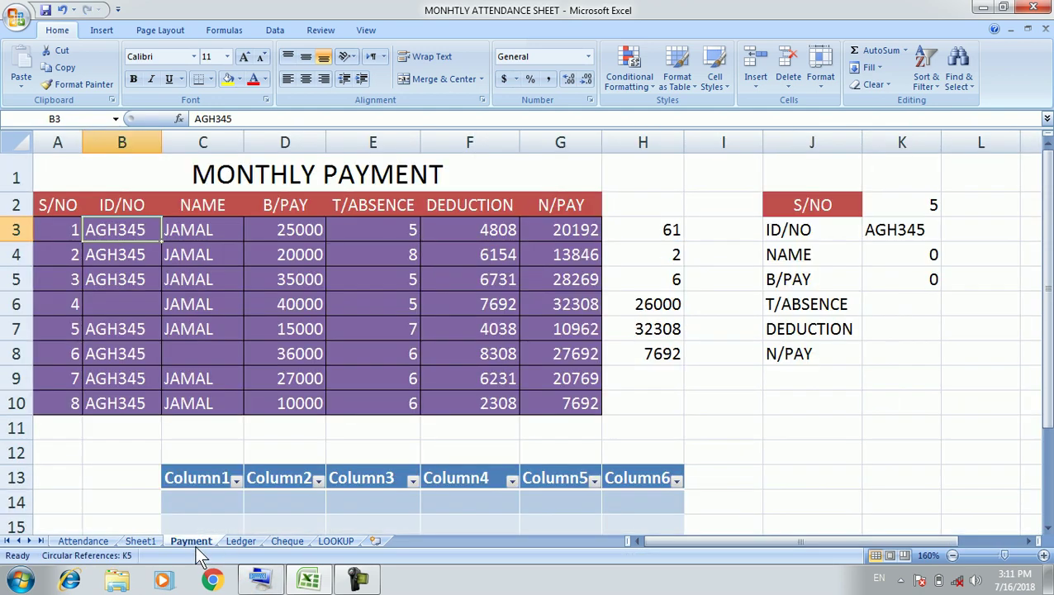
click(742, 478)
scroll(747, 471, down, 3)
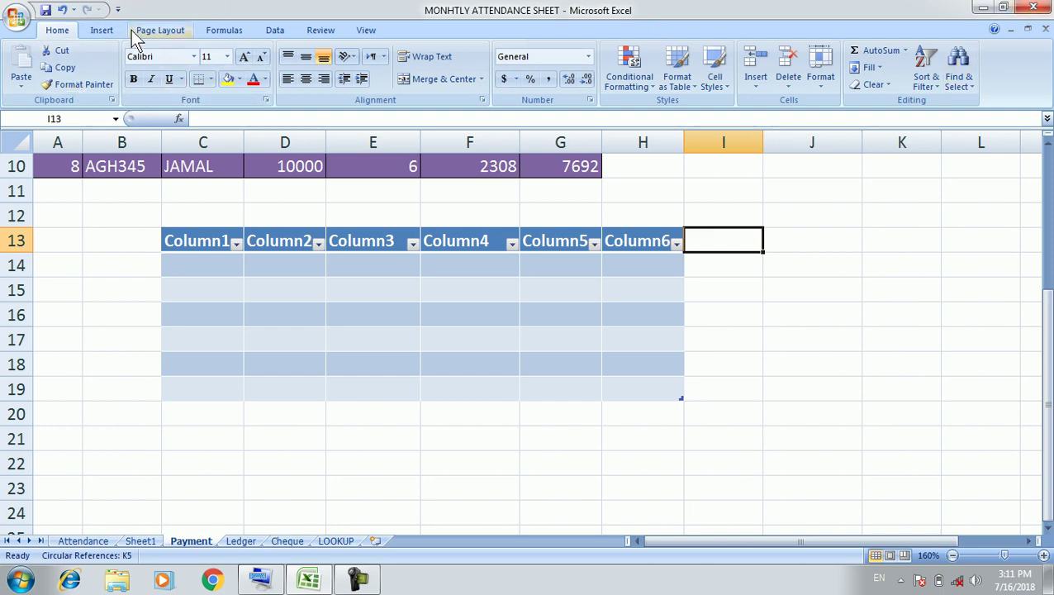
click(103, 30)
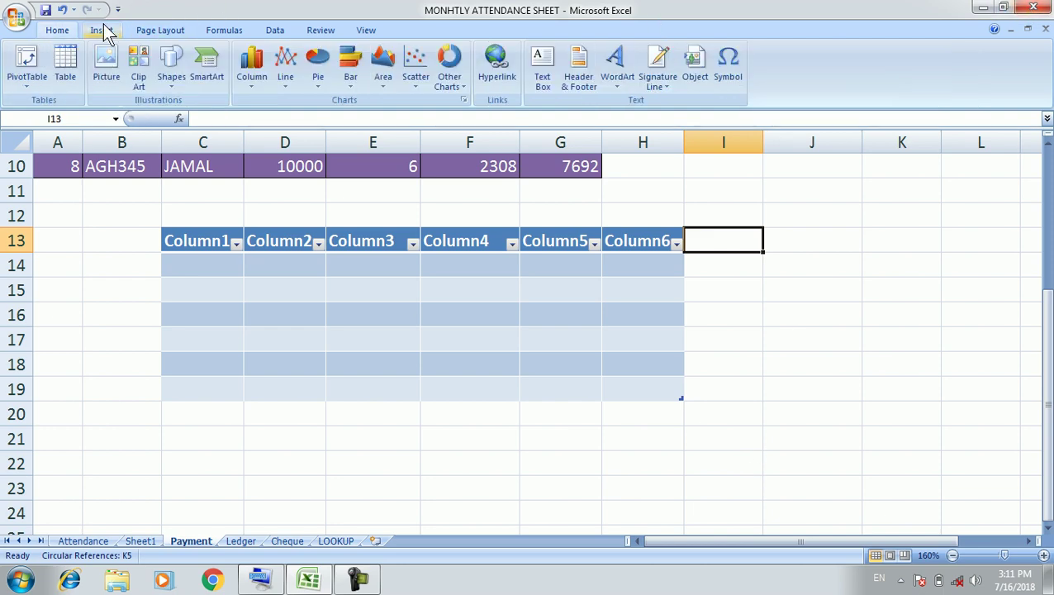
click(31, 89)
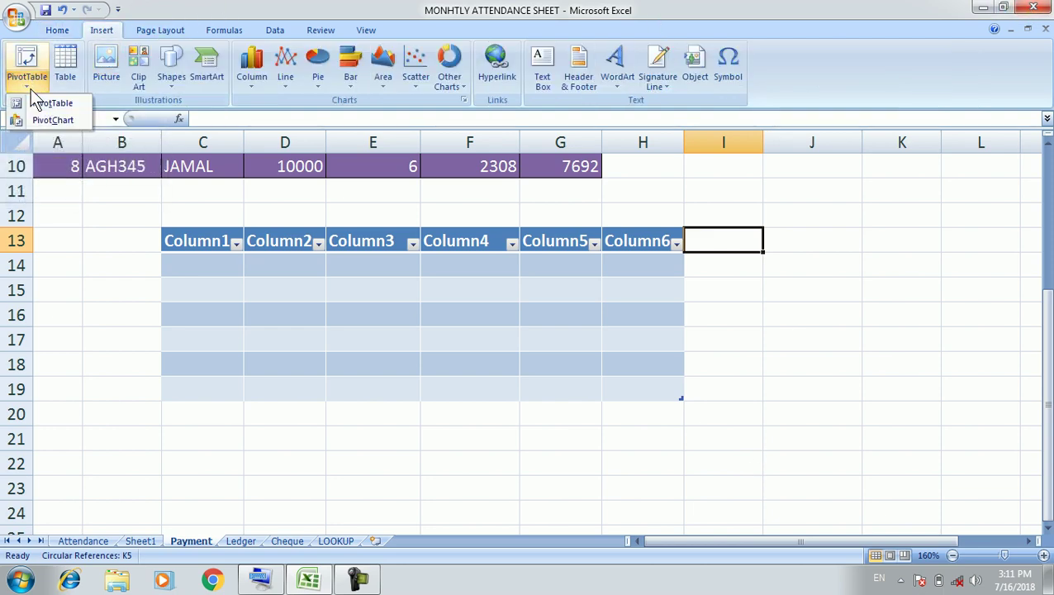
click(76, 121)
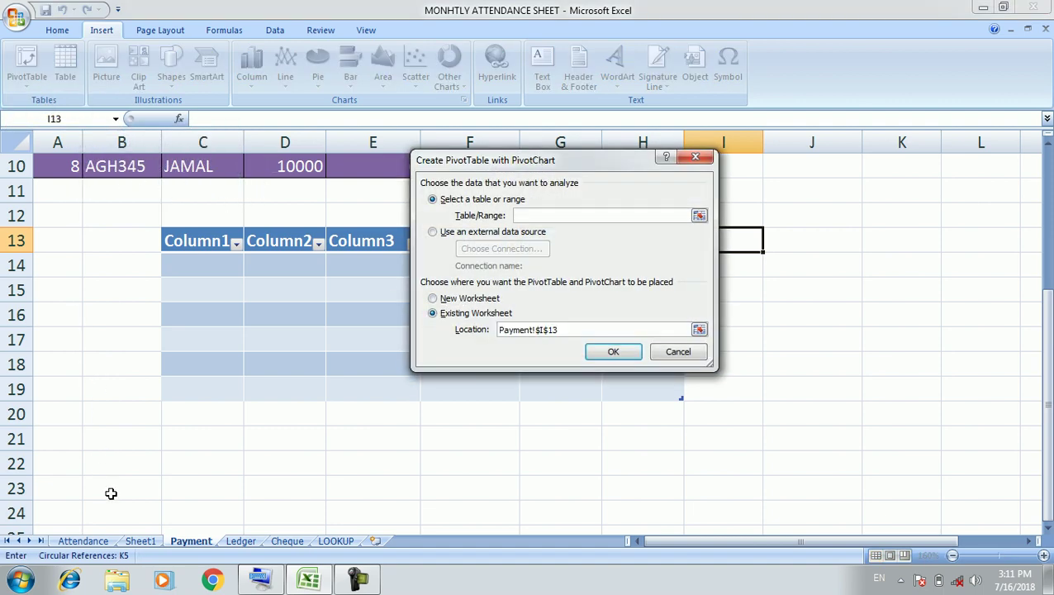
drag(71, 176, 402, 266)
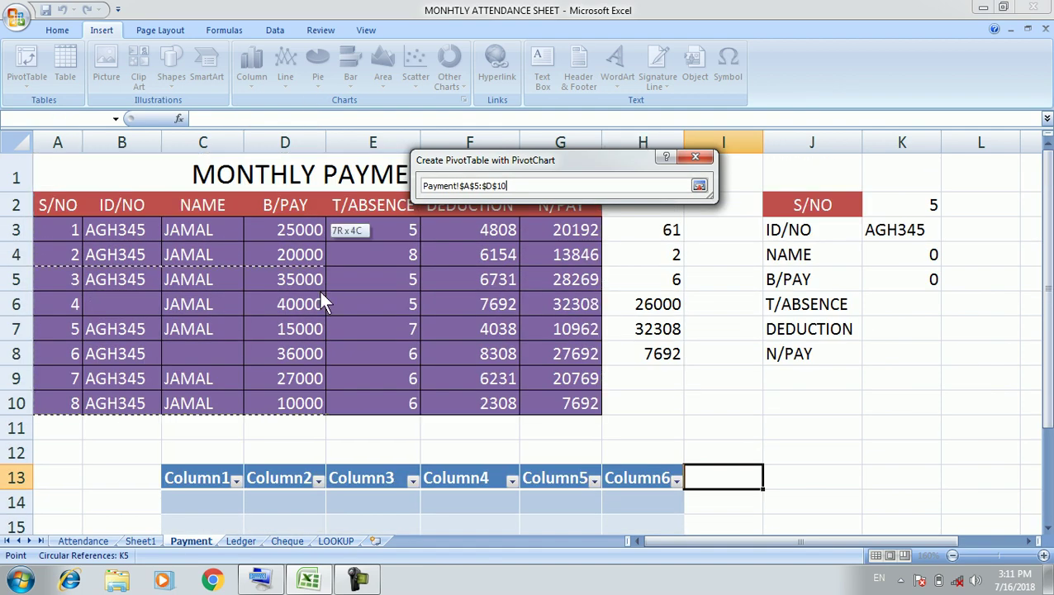
drag(402, 266, 290, 272)
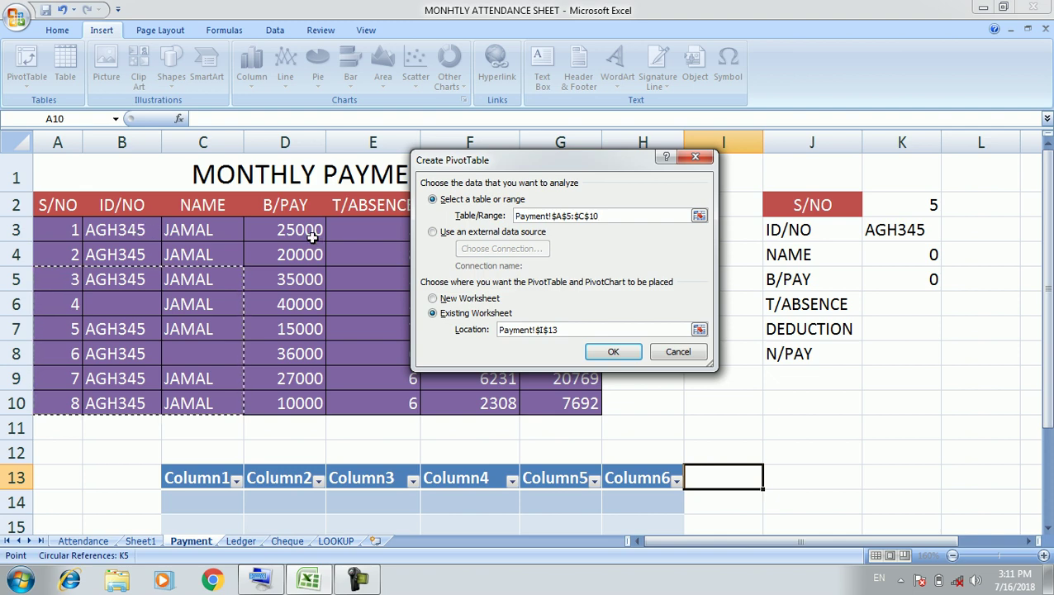
drag(306, 231, 562, 404)
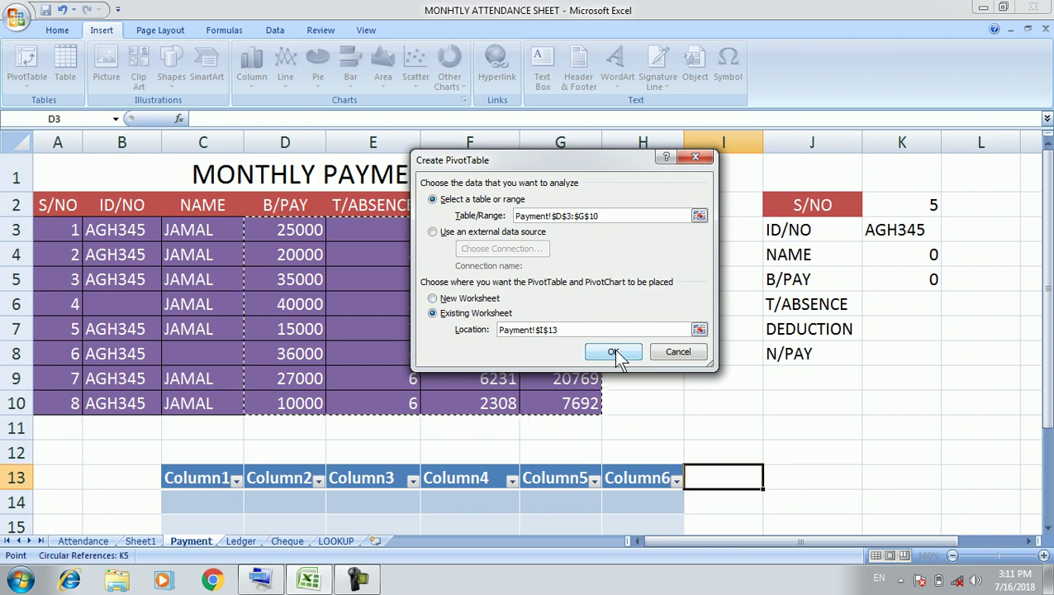
click(613, 351)
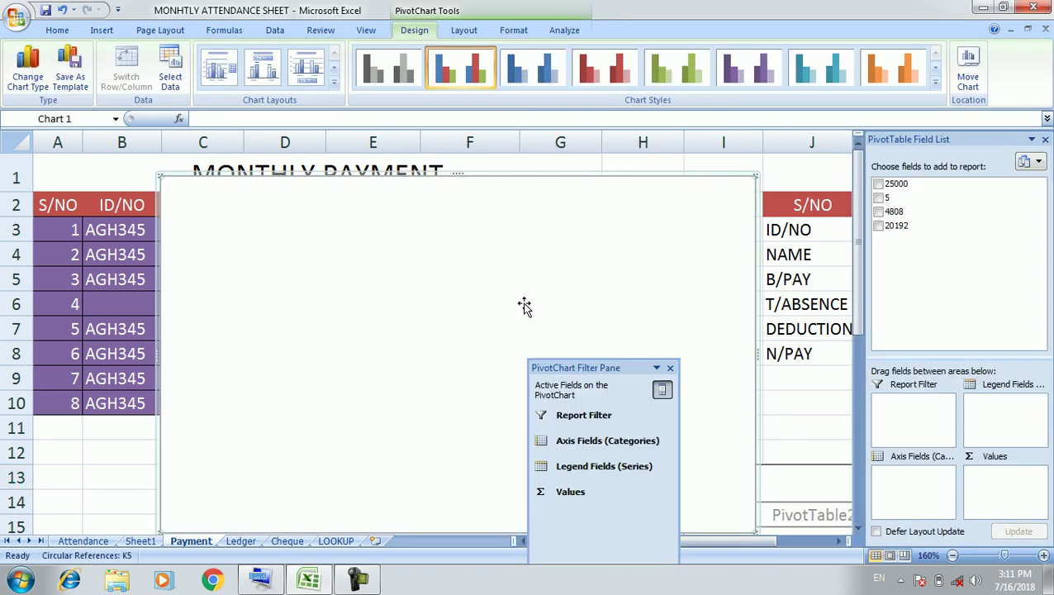
Step: Close the PivotChart filter pane and the PivotTable field list, then check cells in the empty pivot area
click(669, 367)
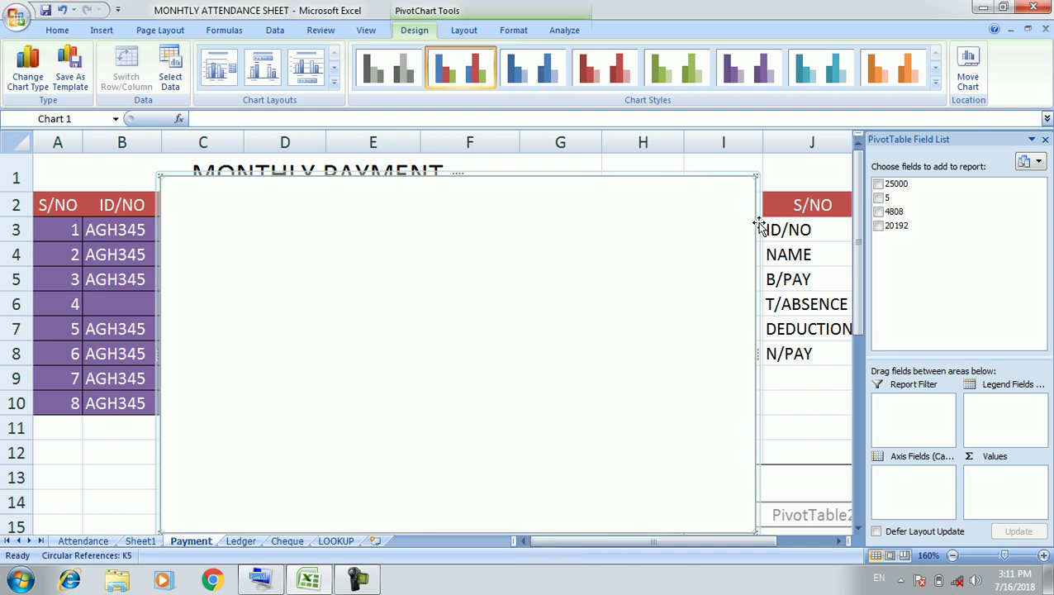
click(71, 450)
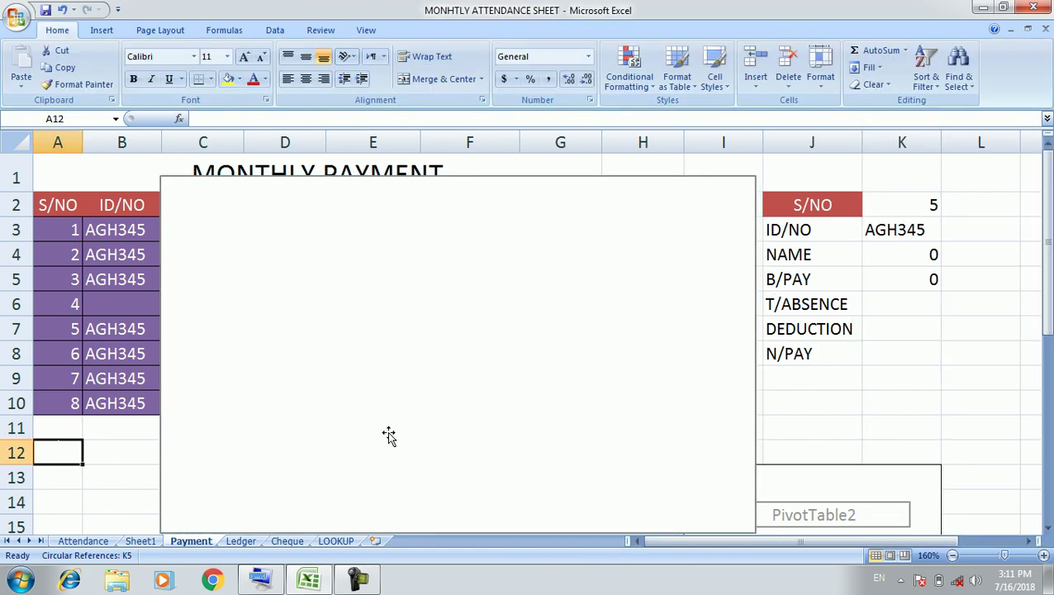
scroll(909, 320, down, 1)
scroll(909, 321, down, 1)
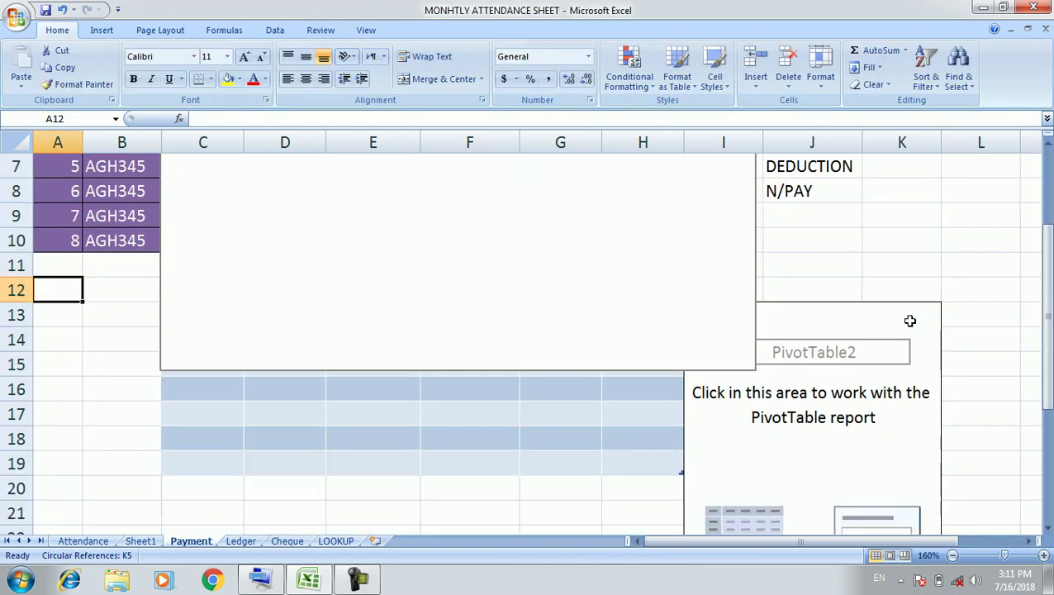
scroll(909, 320, down, 2)
scroll(909, 320, down, 1)
scroll(909, 320, up, 1)
scroll(909, 320, up, 1)
click(873, 385)
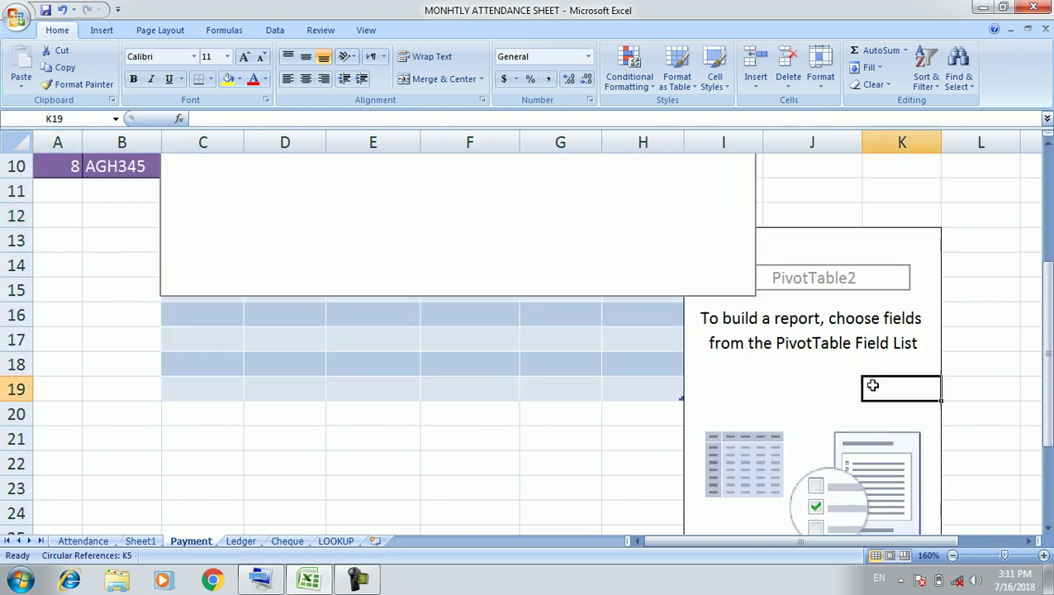
click(1045, 141)
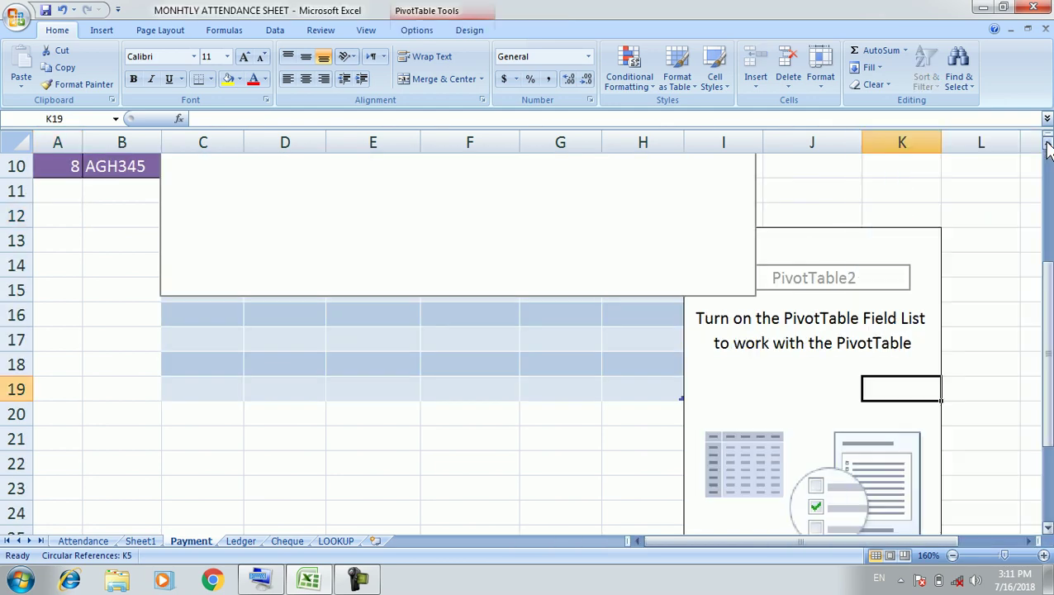
click(802, 447)
click(494, 508)
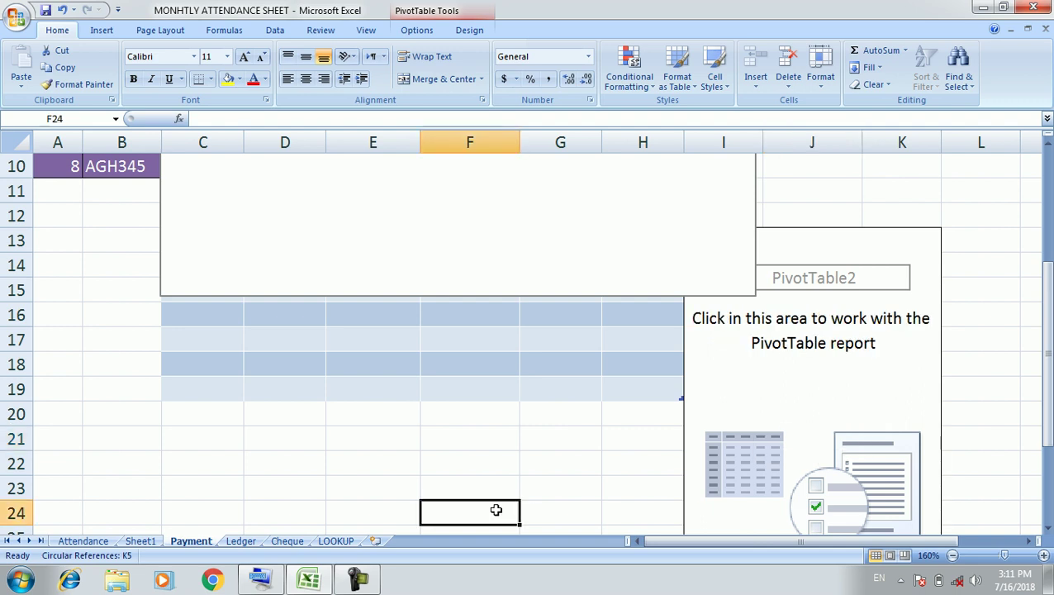
click(811, 374)
click(938, 417)
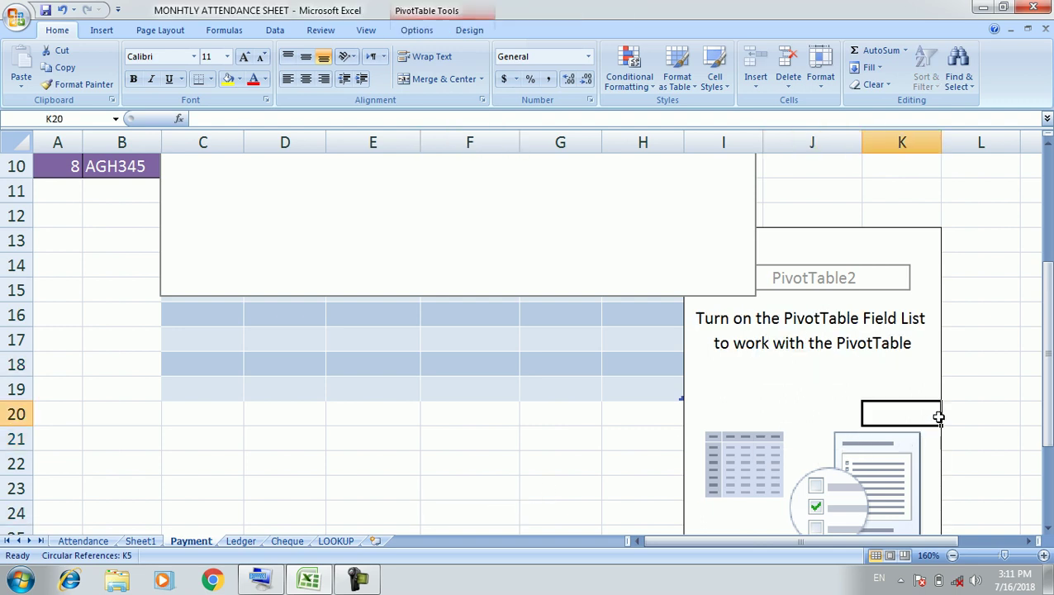
click(940, 333)
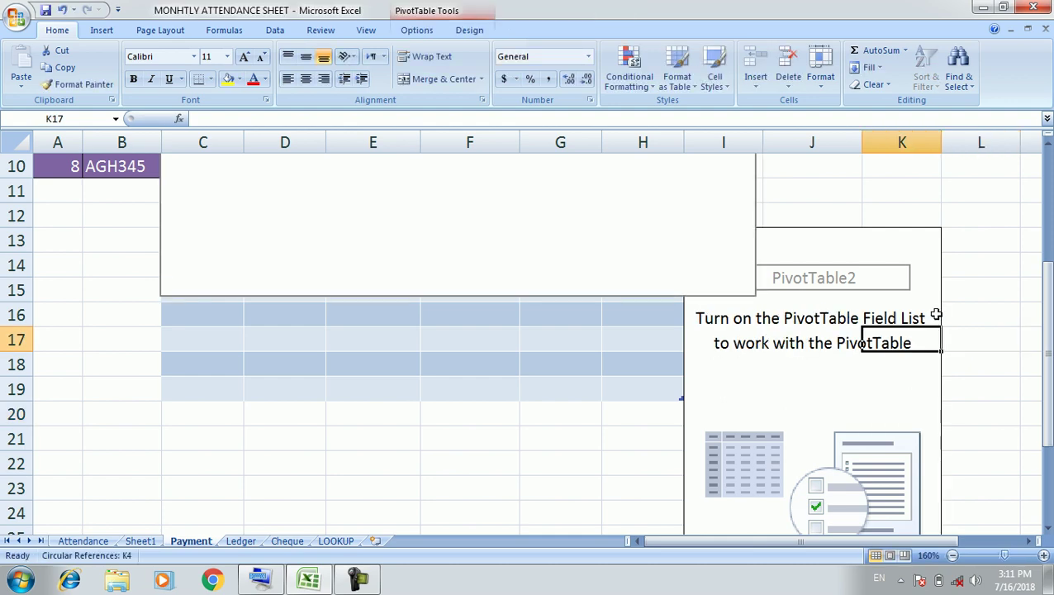
click(940, 288)
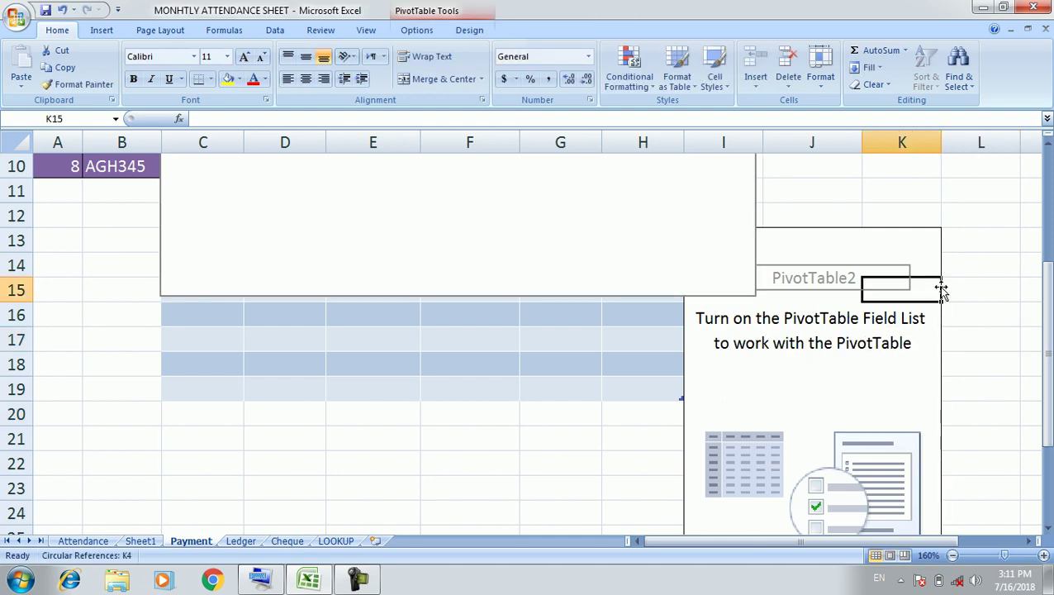
Step: Delete the empty PivotChart and undo to remove its PivotTable, returning to Sheet1
click(574, 251)
click(489, 256)
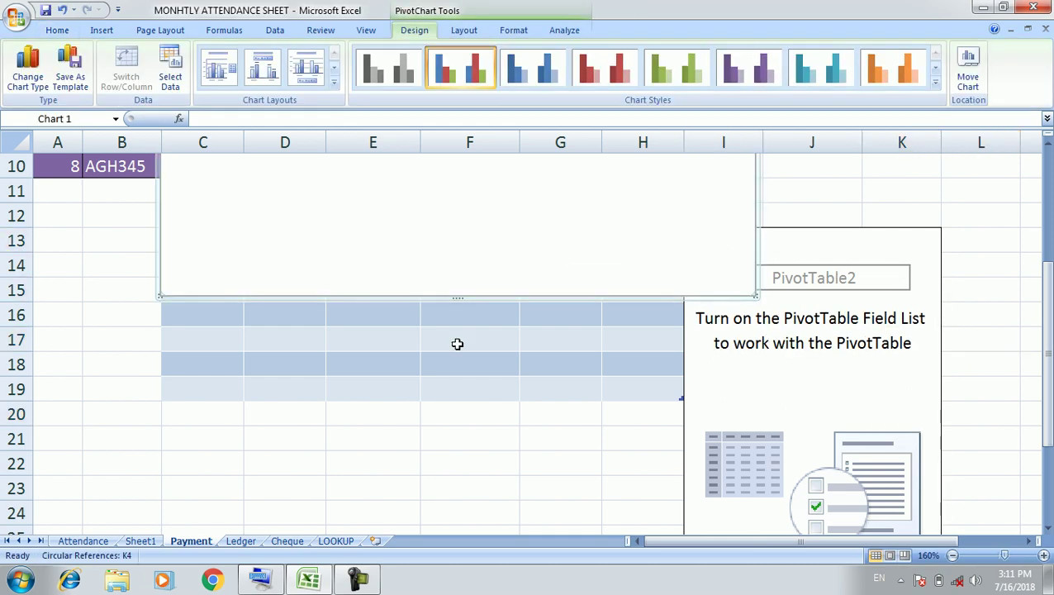
scroll(457, 344, up, 2)
scroll(458, 343, up, 1)
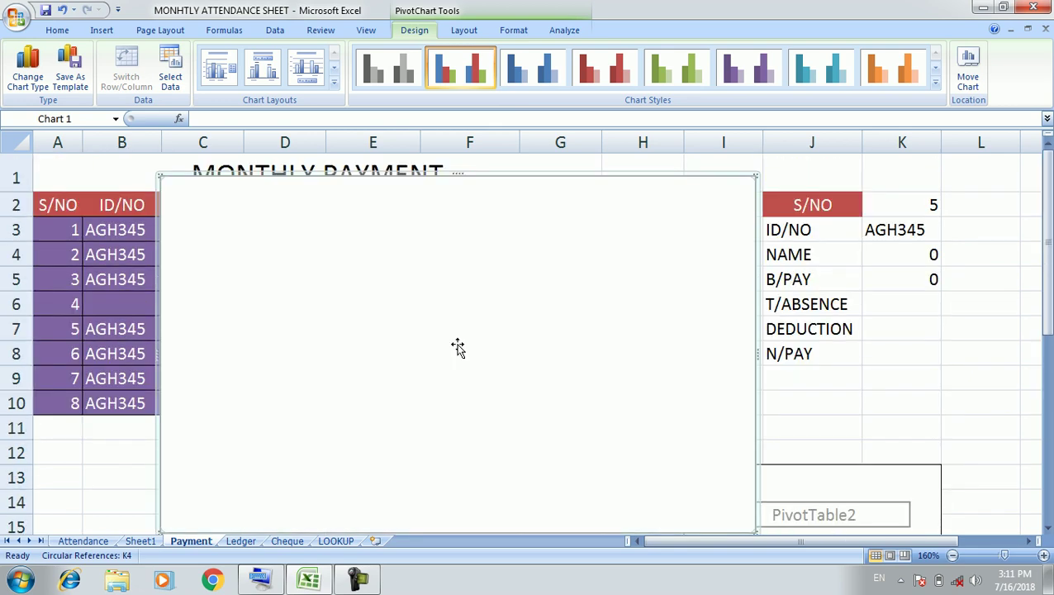
key(Delete)
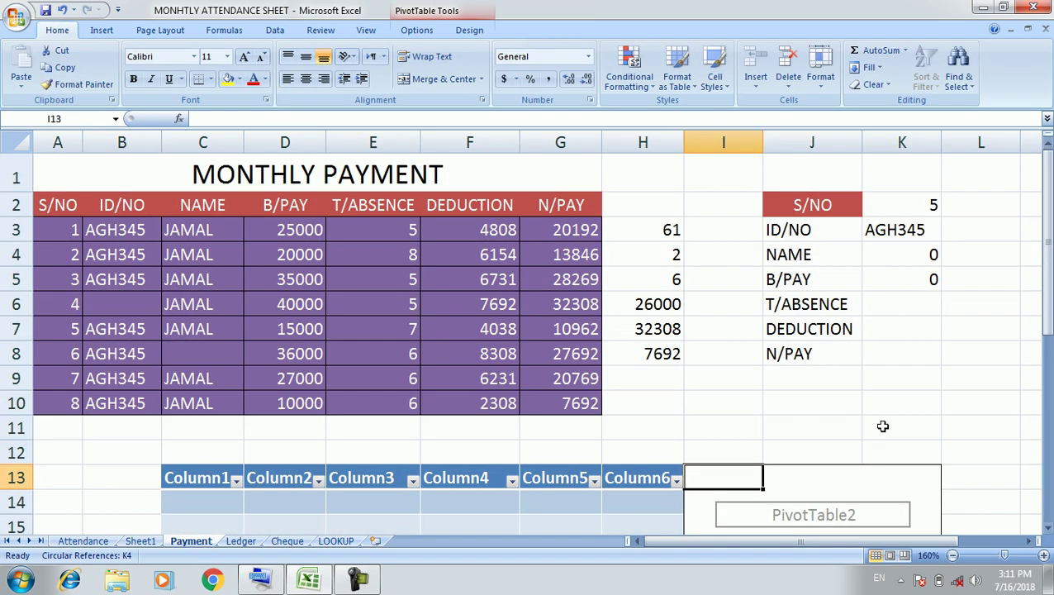
drag(1049, 322, 1051, 339)
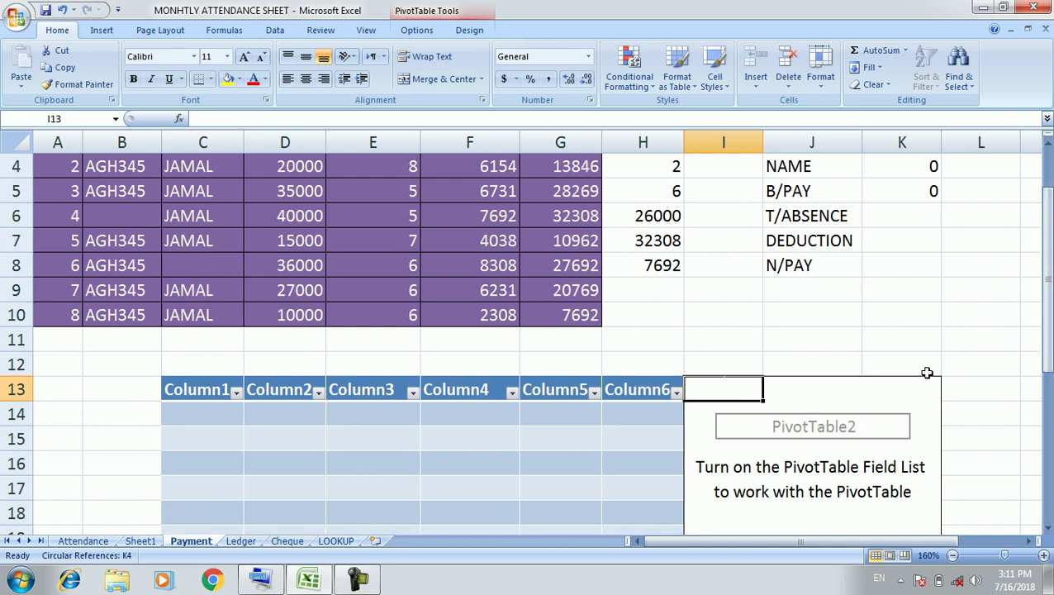
key(ctrl+z)
key(ctrl+z)
key(ctrl+z)
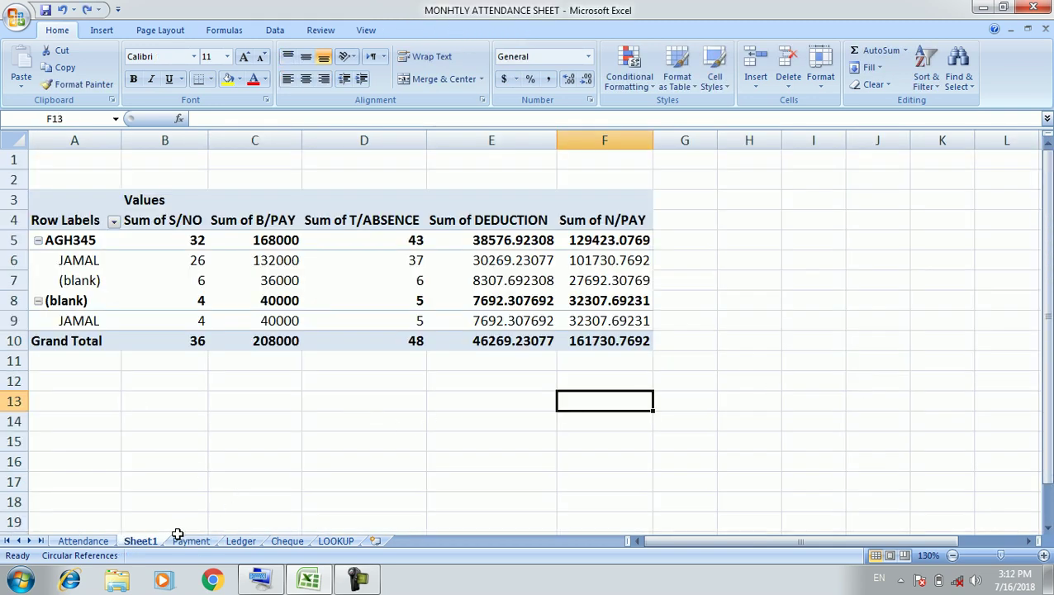
Step: Delete the Sheet1 pivot worksheet
right_click(142, 541)
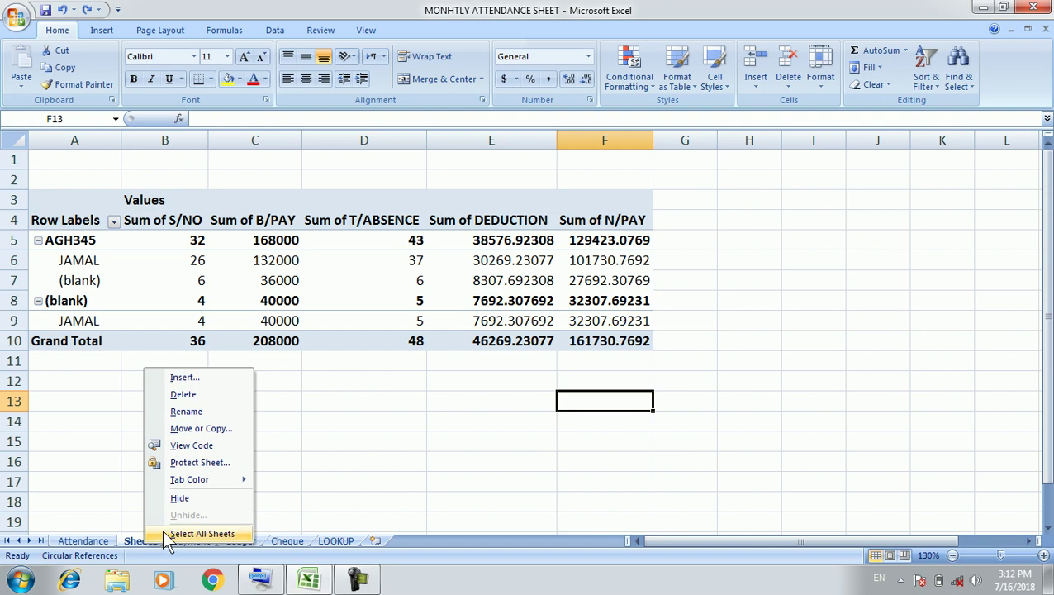
click(188, 395)
click(499, 328)
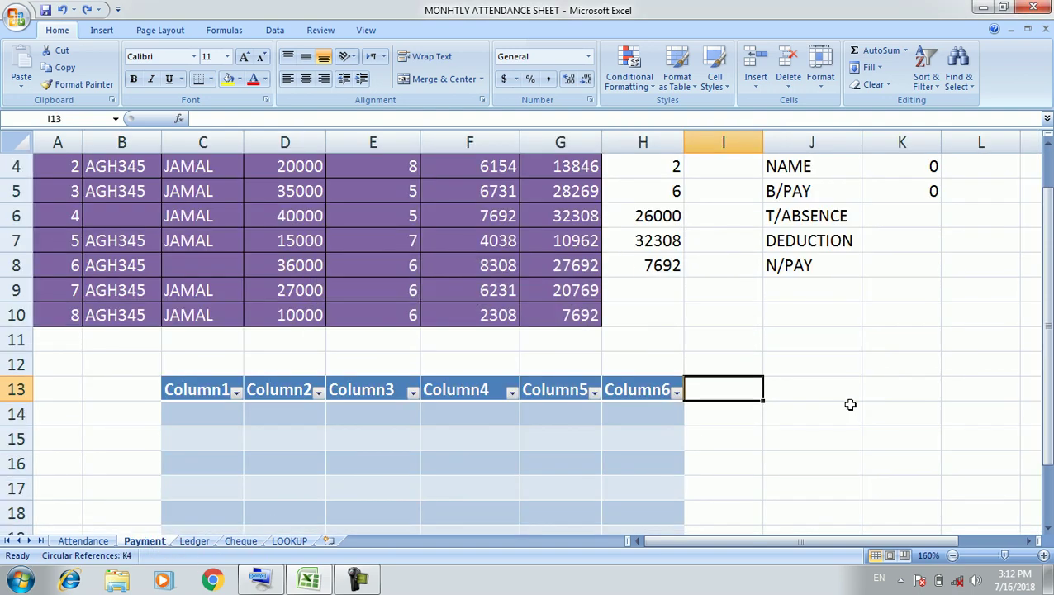
Step: Delete the Payment sheet rows holding the empty Column1–Column6 table
mouse_move(16, 389)
mouse_down()
mouse_move(16, 430)
mouse_move(35, 400)
mouse_up()
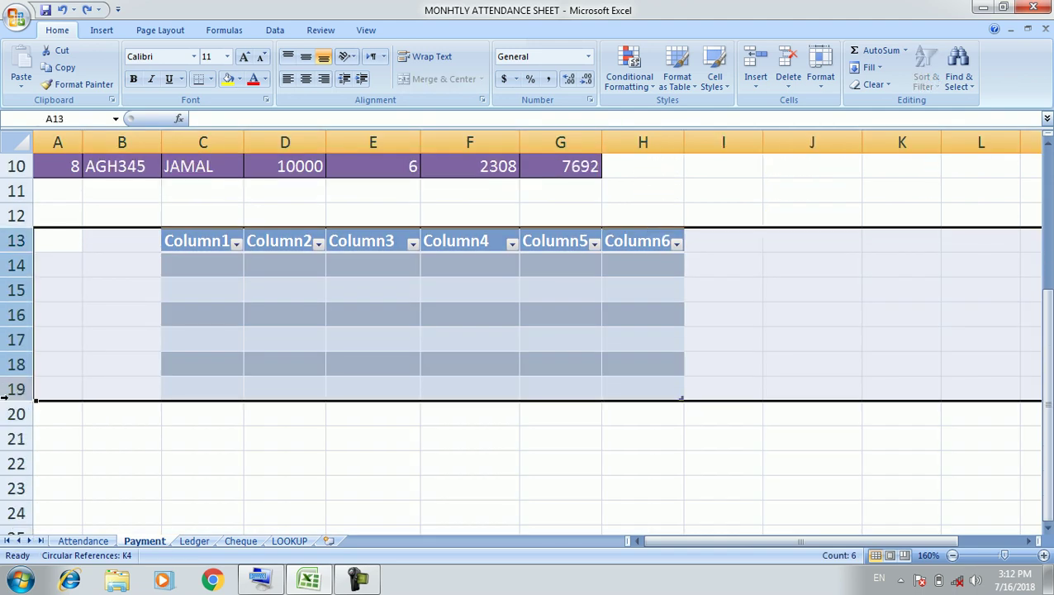
right_click(8, 394)
click(80, 295)
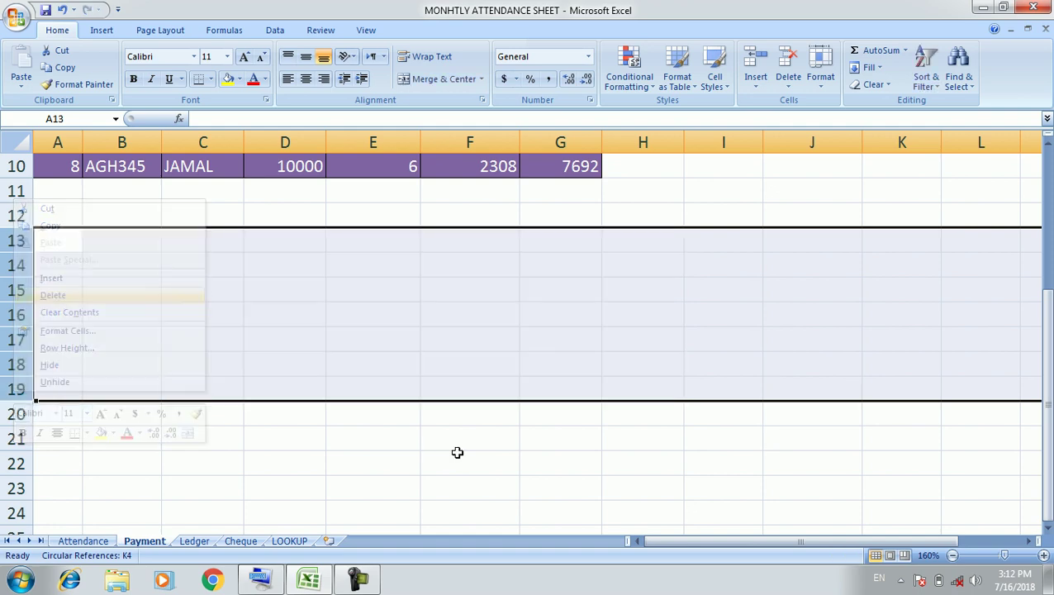
click(588, 322)
scroll(574, 400, up, 1)
scroll(574, 399, up, 2)
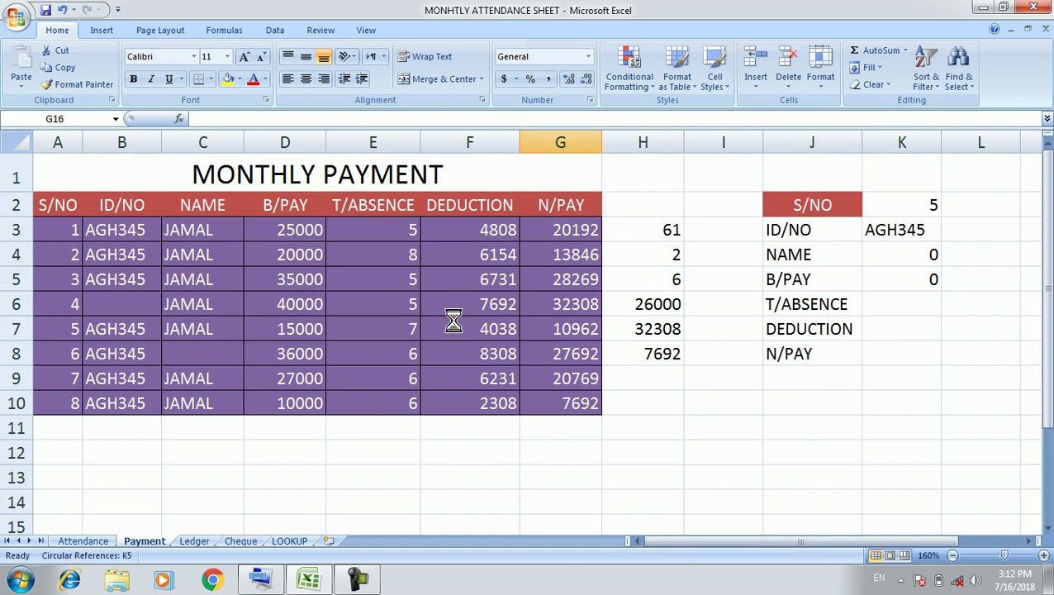
click(102, 30)
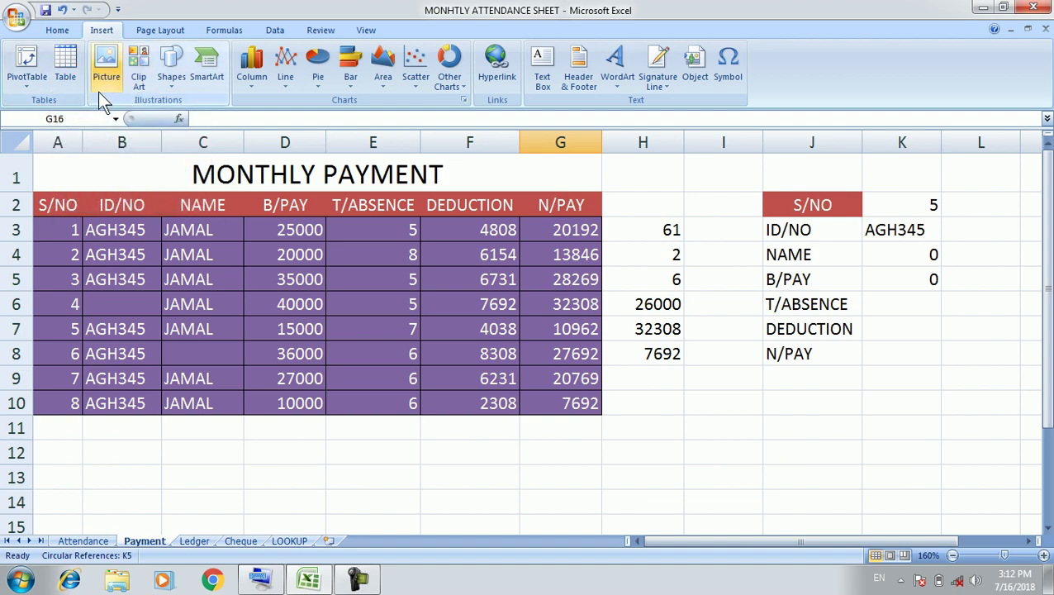
click(111, 71)
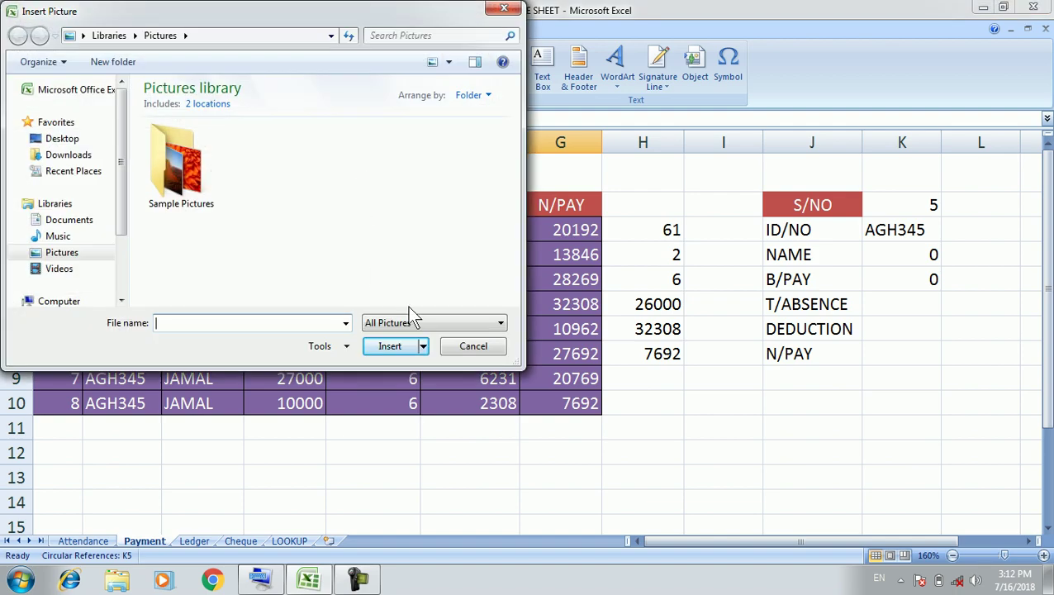
click(469, 347)
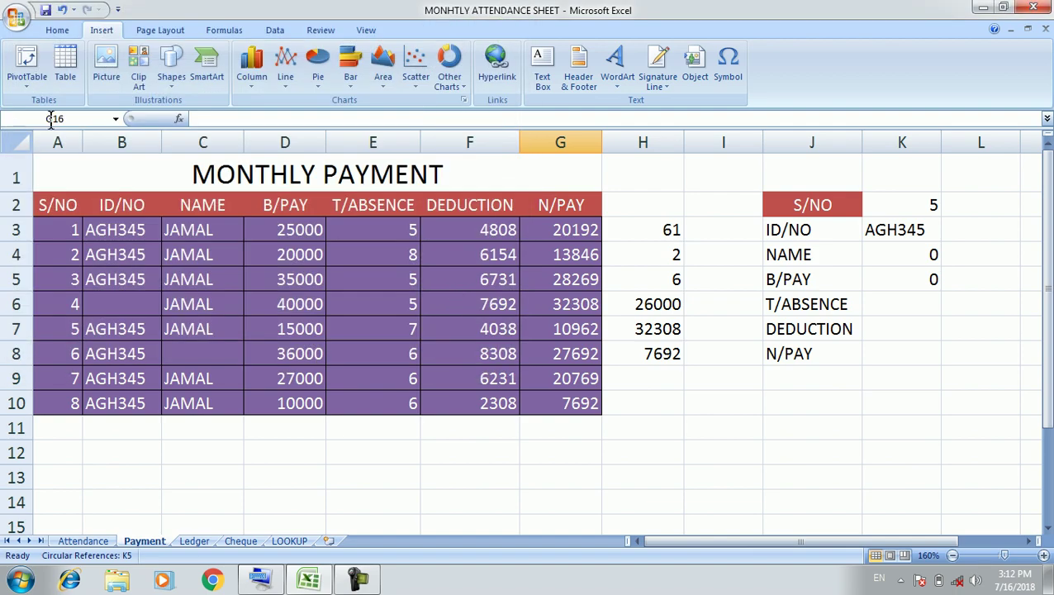
click(136, 96)
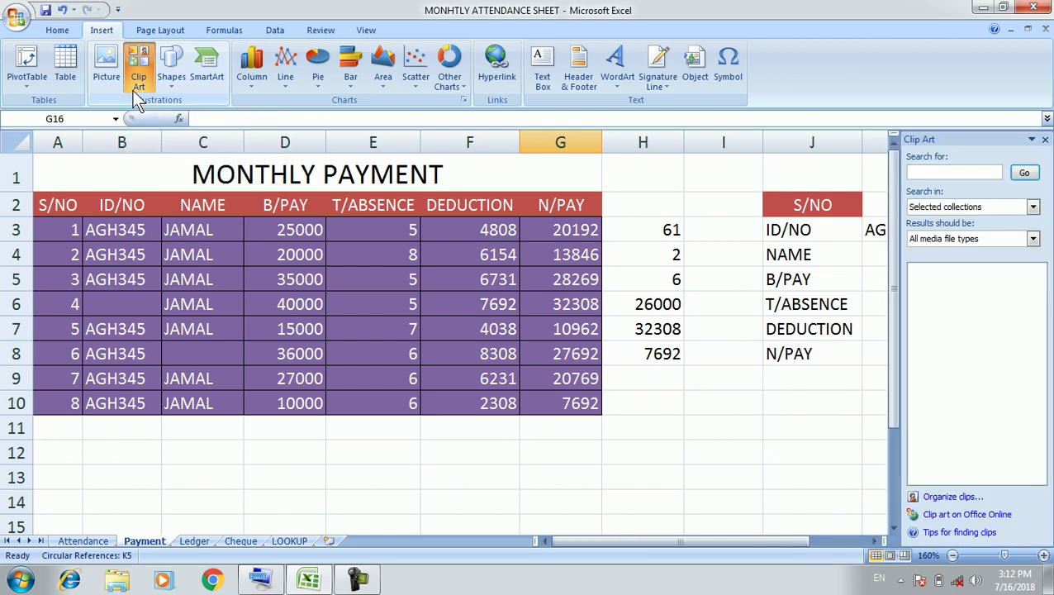
click(1045, 142)
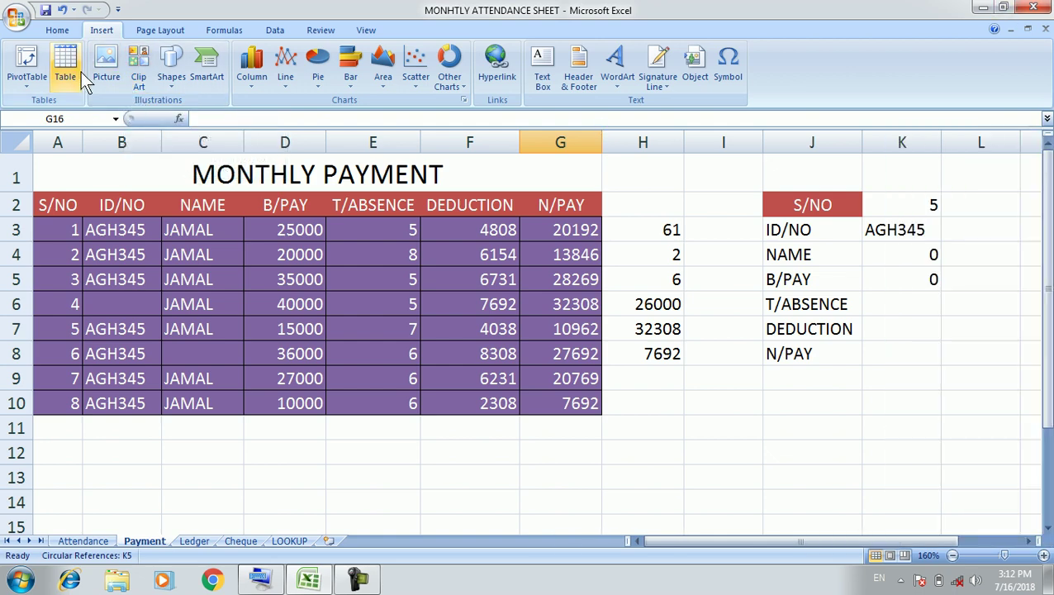
click(175, 86)
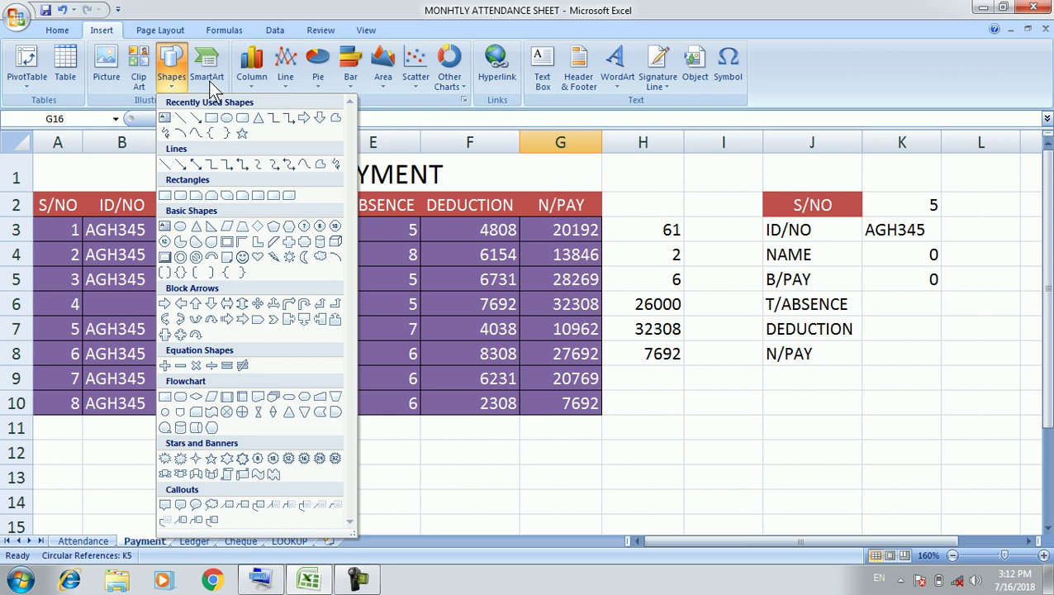
click(208, 81)
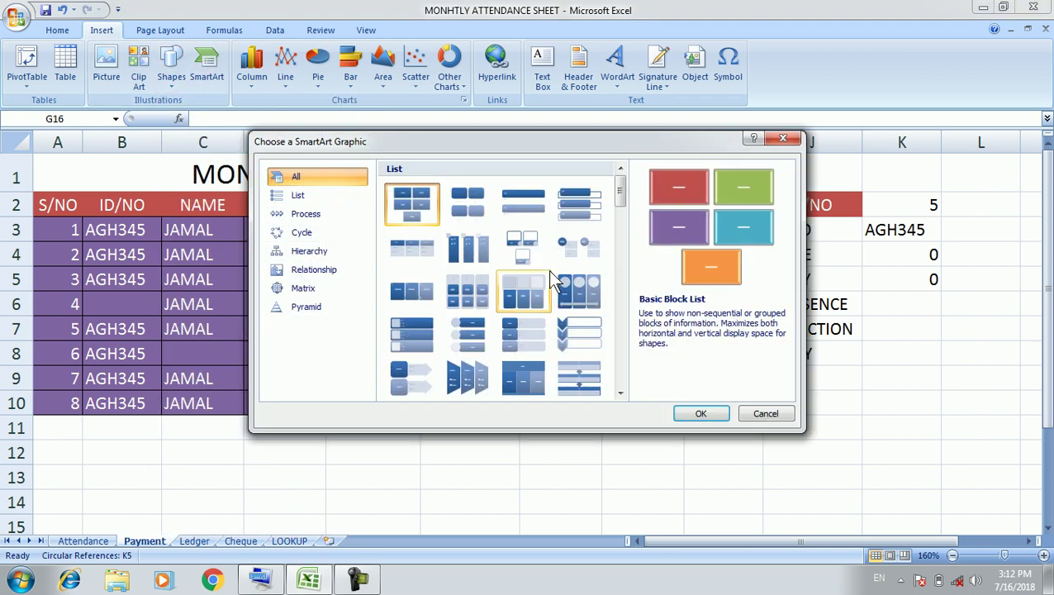
drag(619, 186, 619, 324)
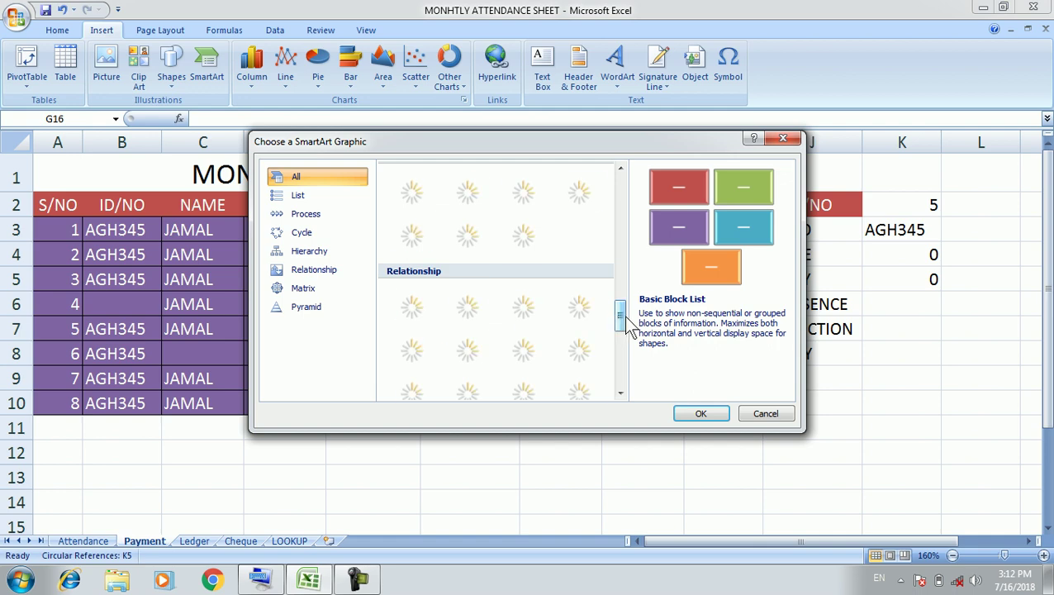
drag(622, 324, 619, 388)
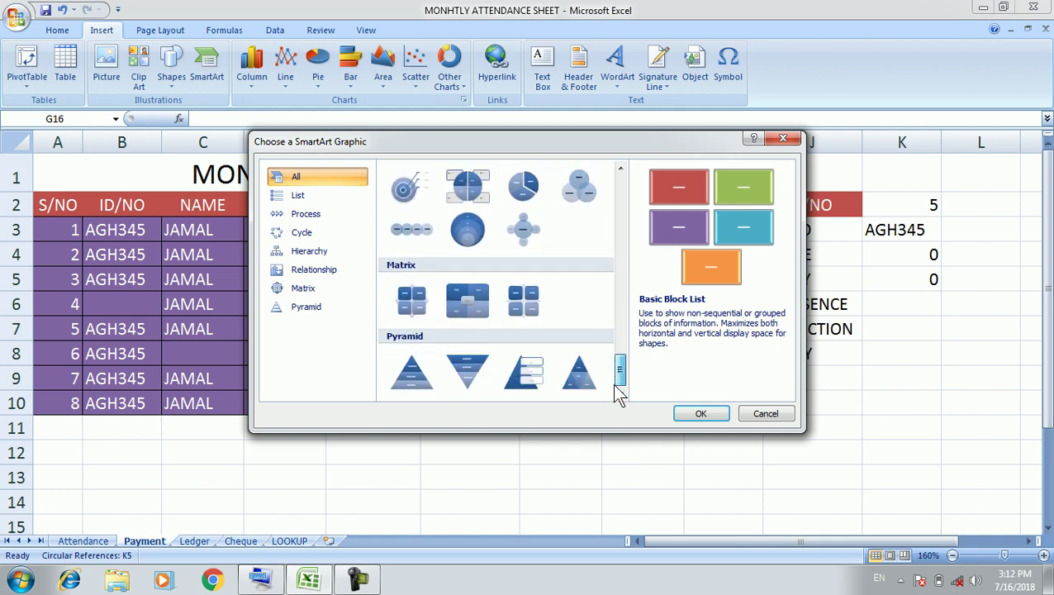
click(765, 414)
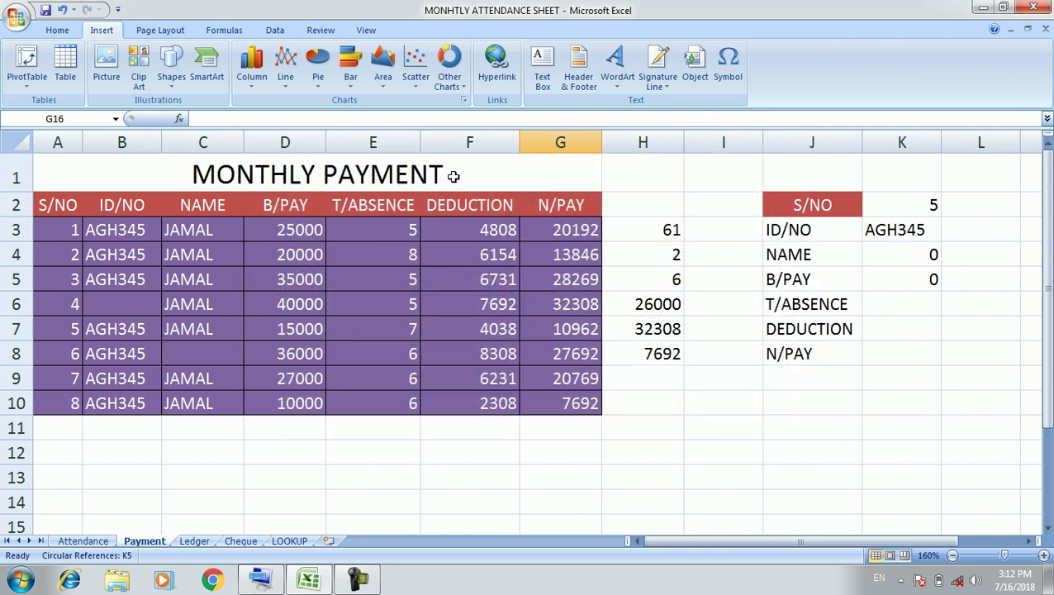
click(261, 85)
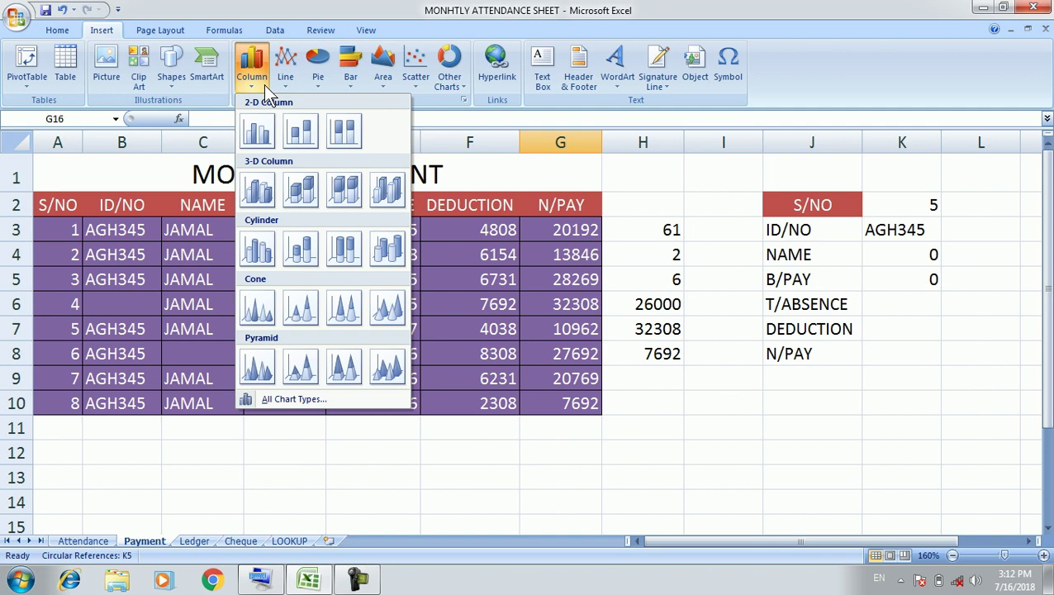
click(375, 8)
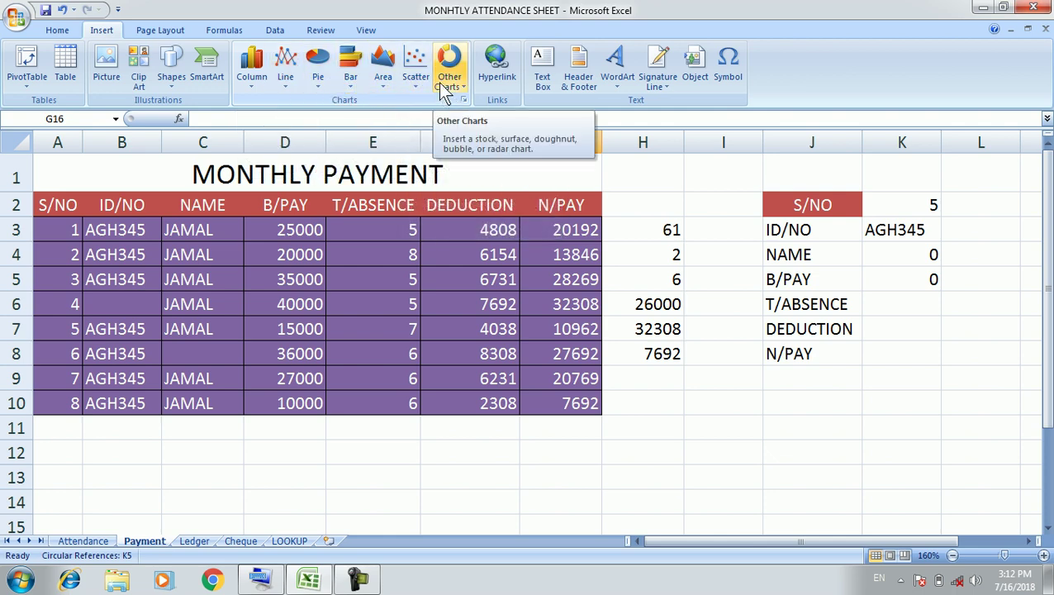
click(248, 80)
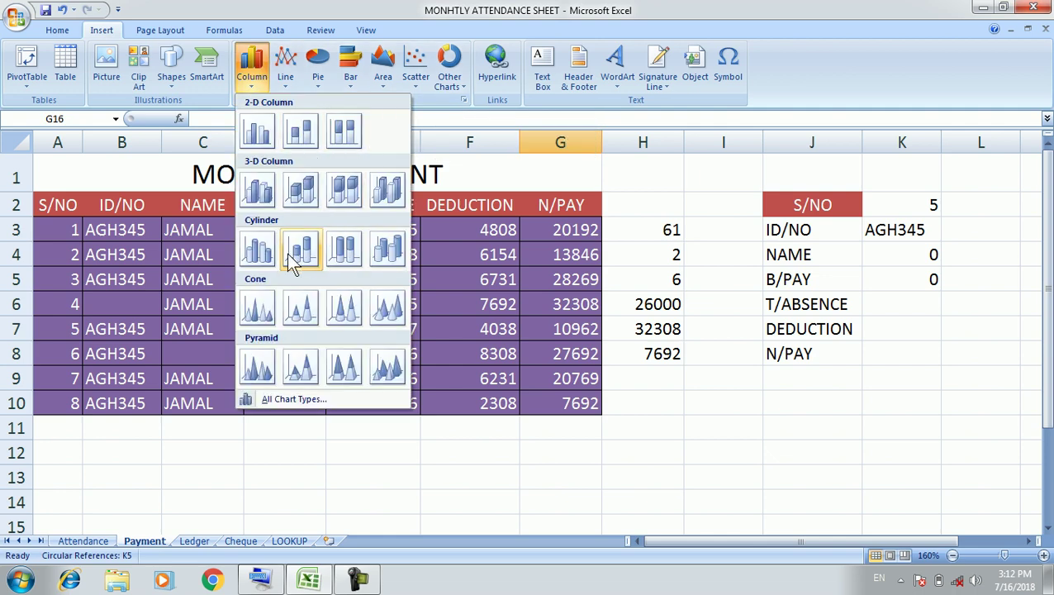
click(258, 250)
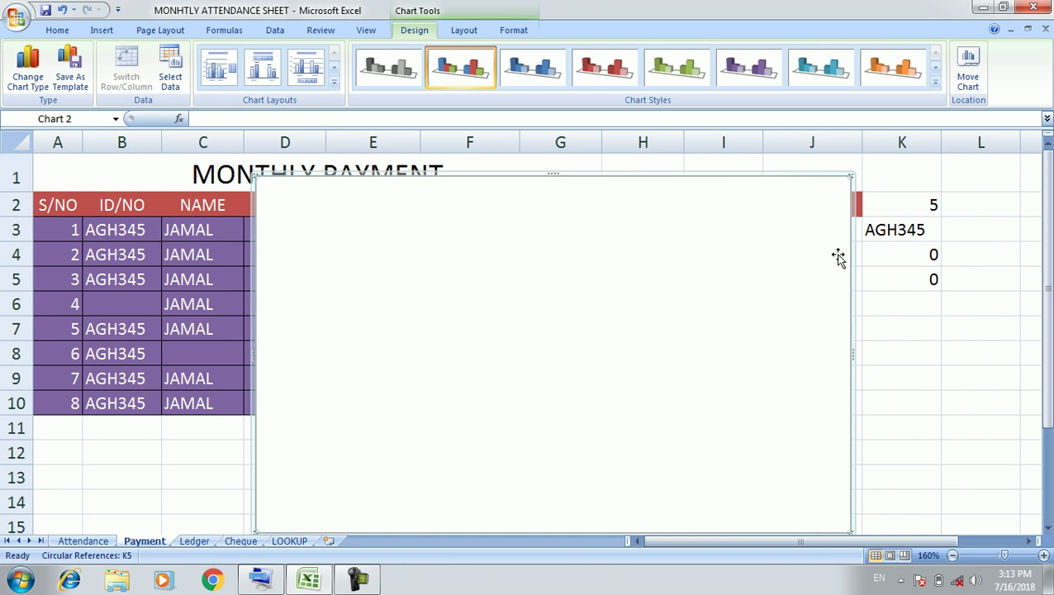
drag(1045, 291, 1046, 317)
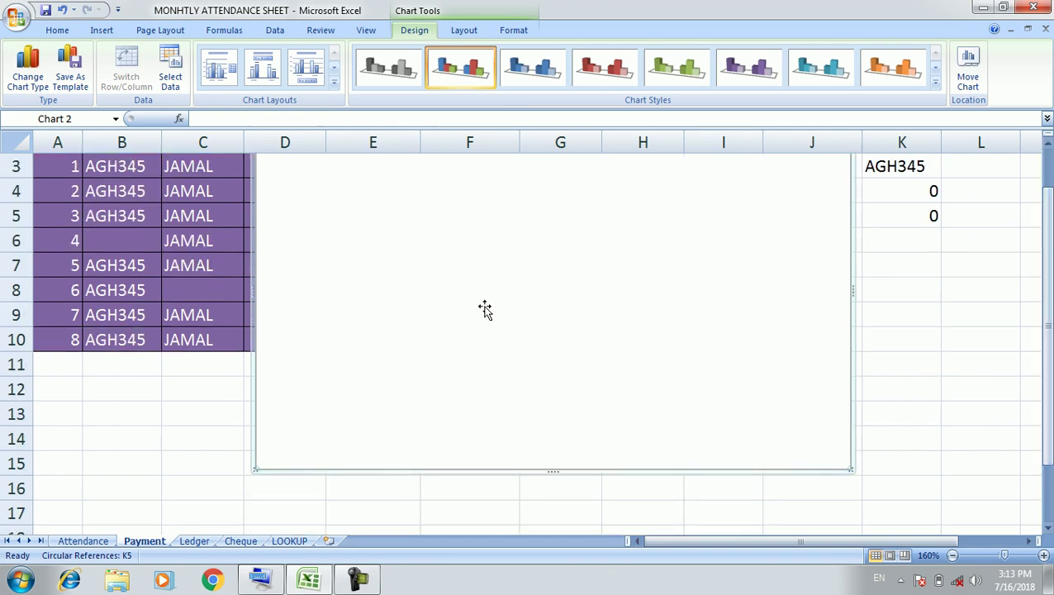
click(182, 308)
click(365, 307)
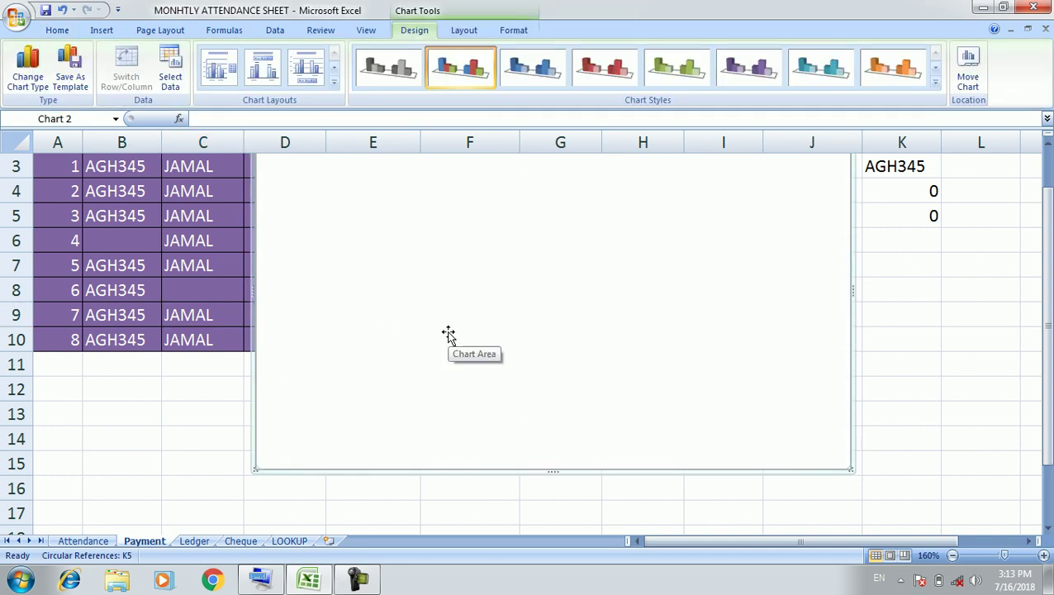
click(512, 56)
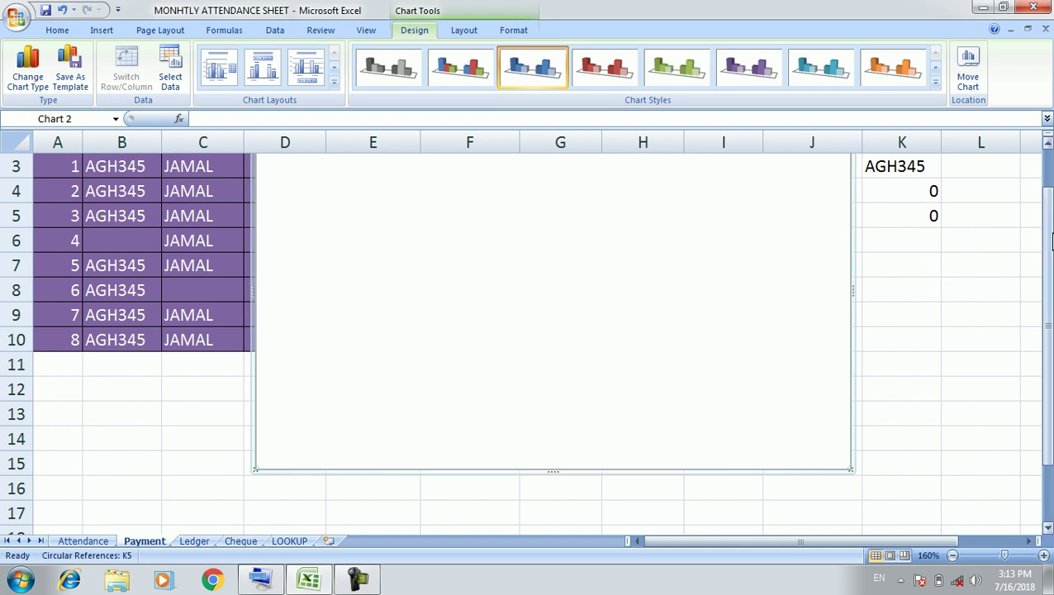
drag(1047, 240, 1047, 210)
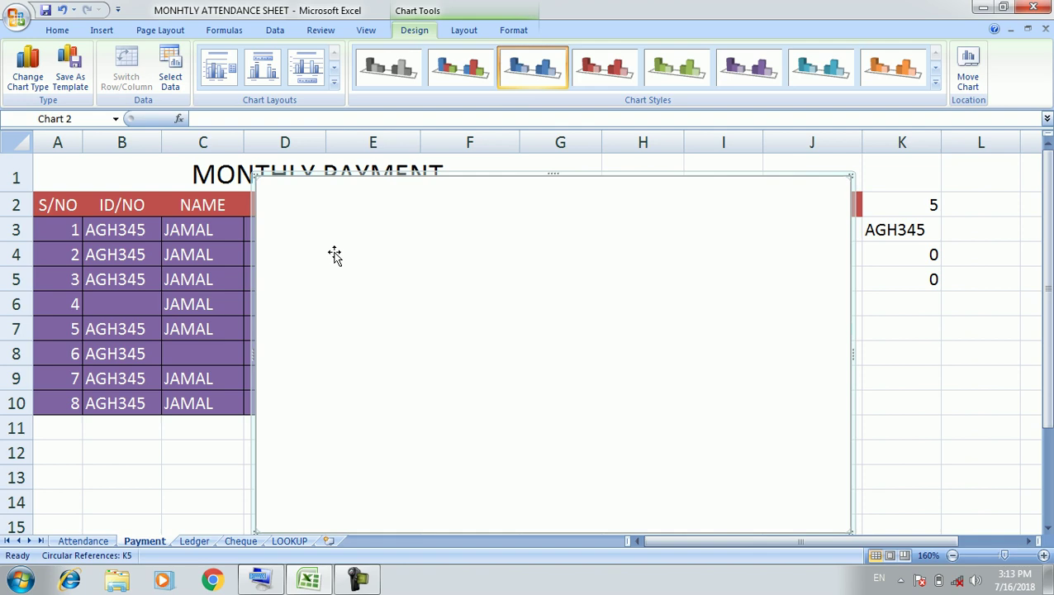
click(919, 324)
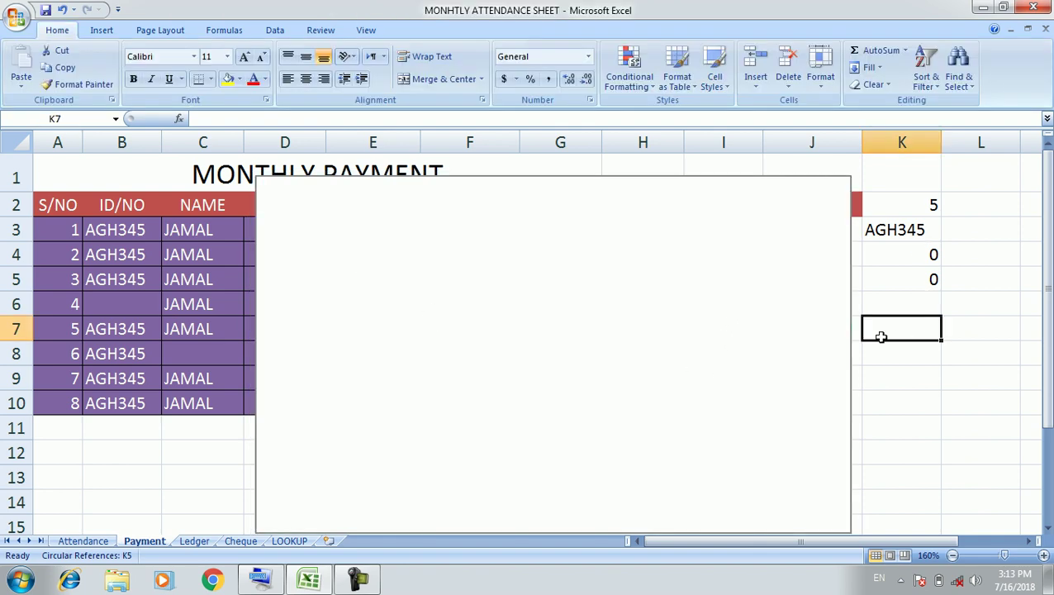
click(744, 284)
click(188, 230)
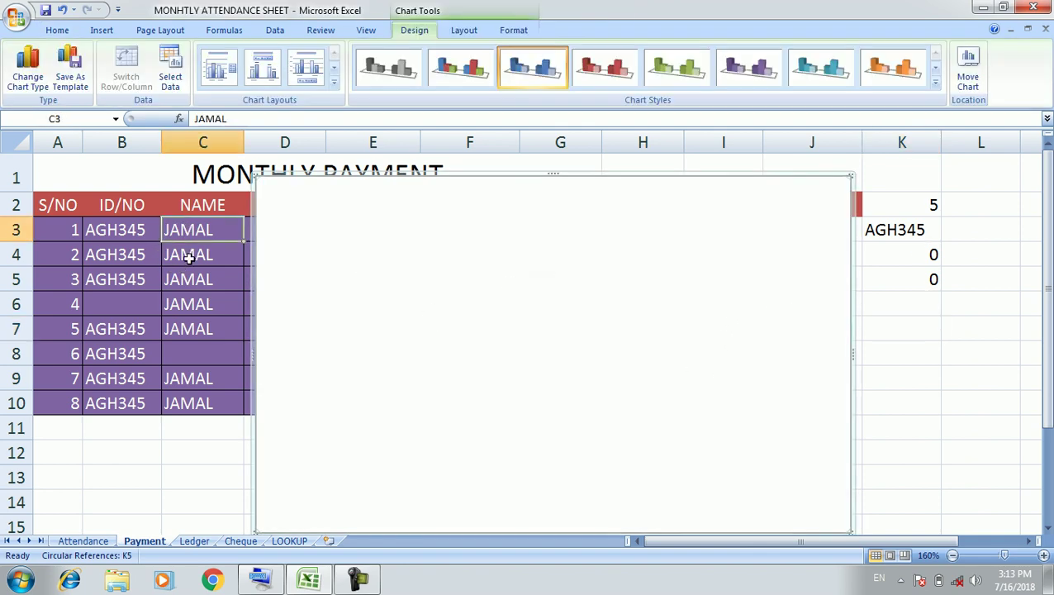
drag(188, 257, 198, 403)
click(923, 328)
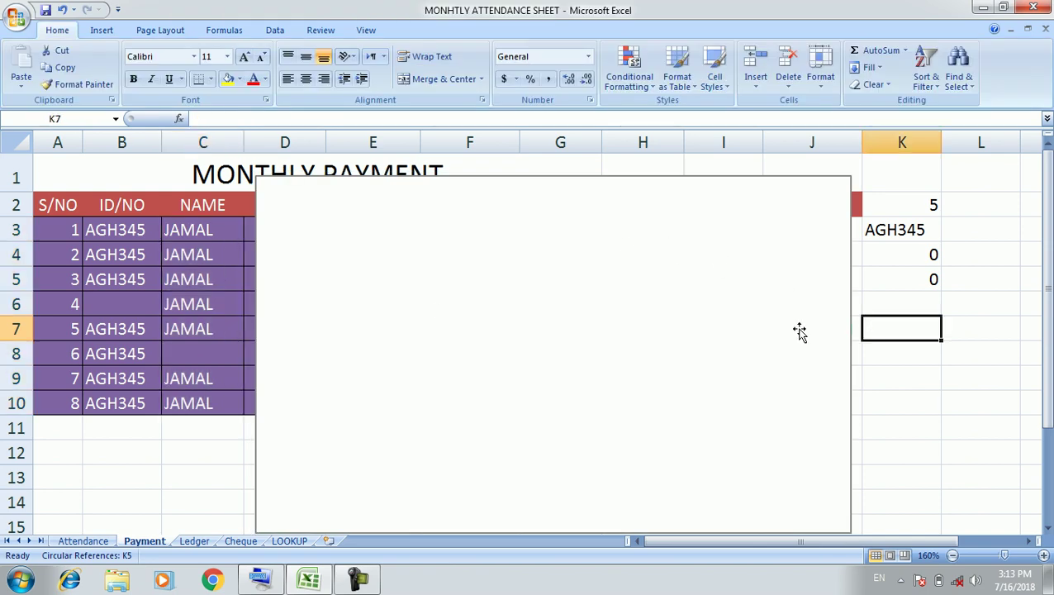
click(799, 331)
key(Delete)
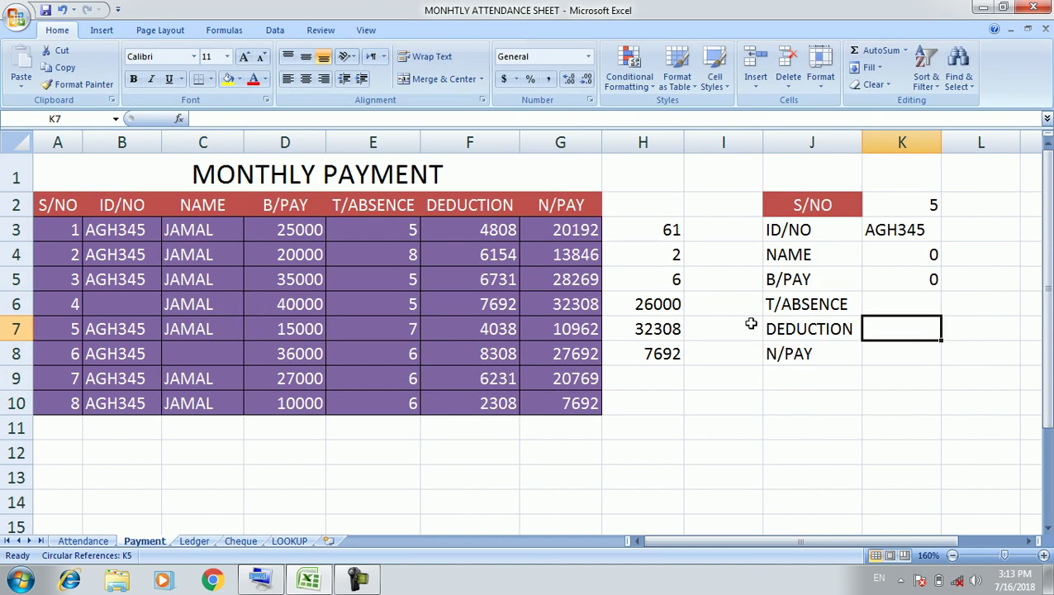
drag(447, 239, 565, 397)
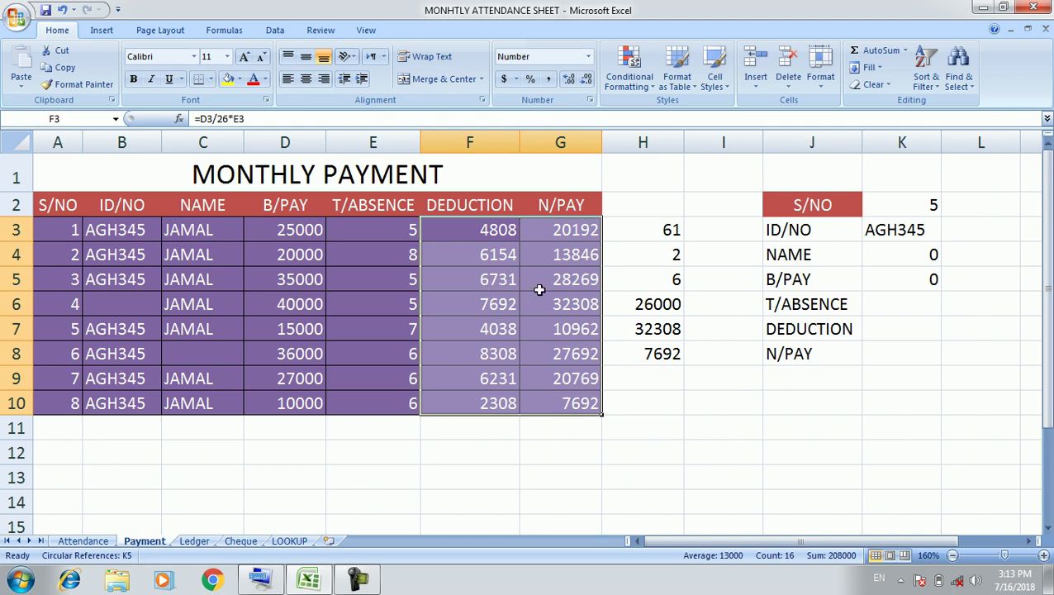
click(101, 31)
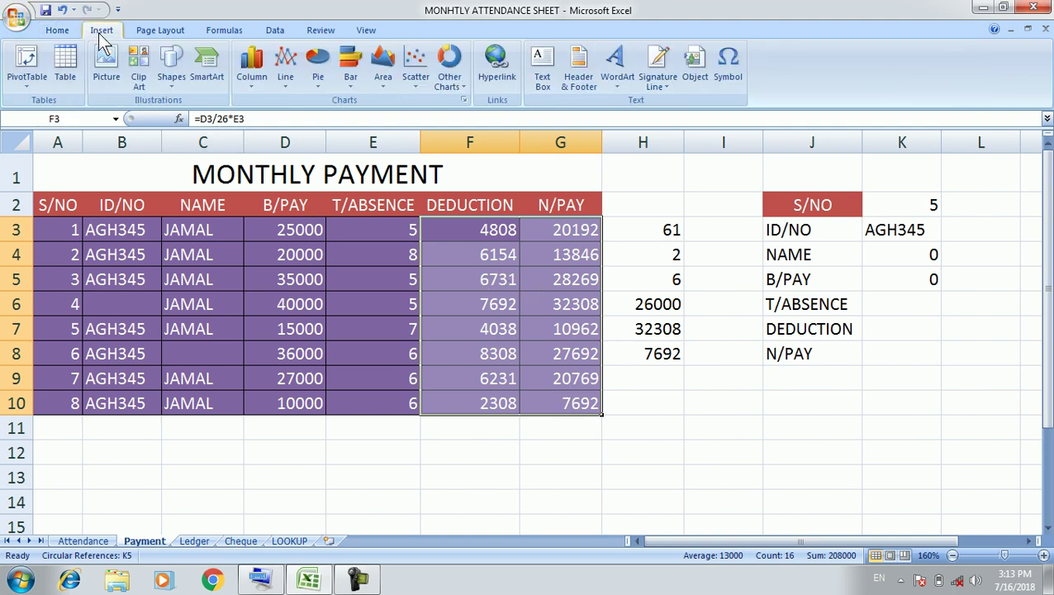
click(256, 86)
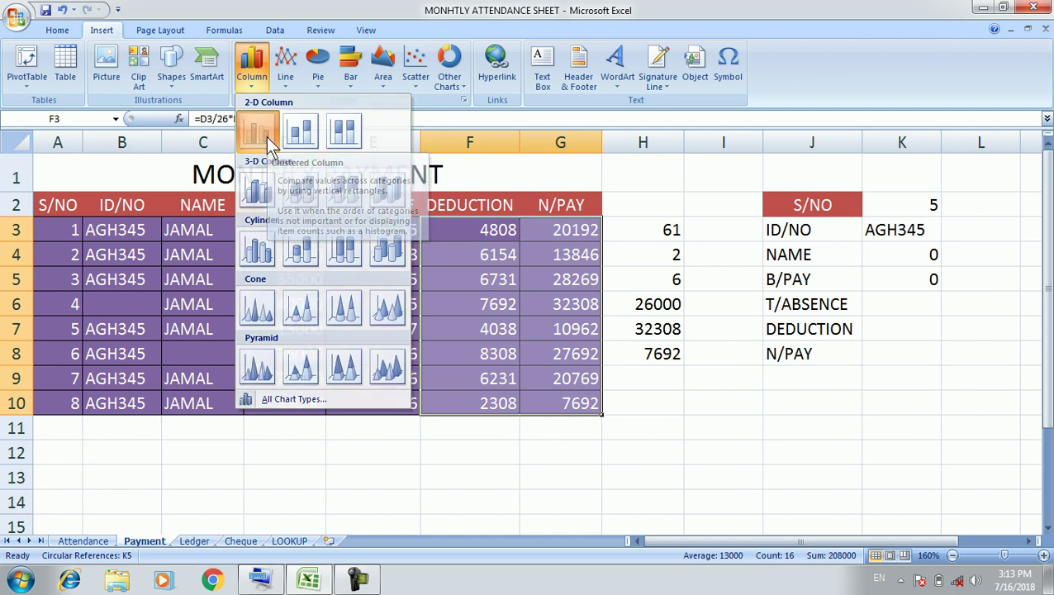
click(262, 134)
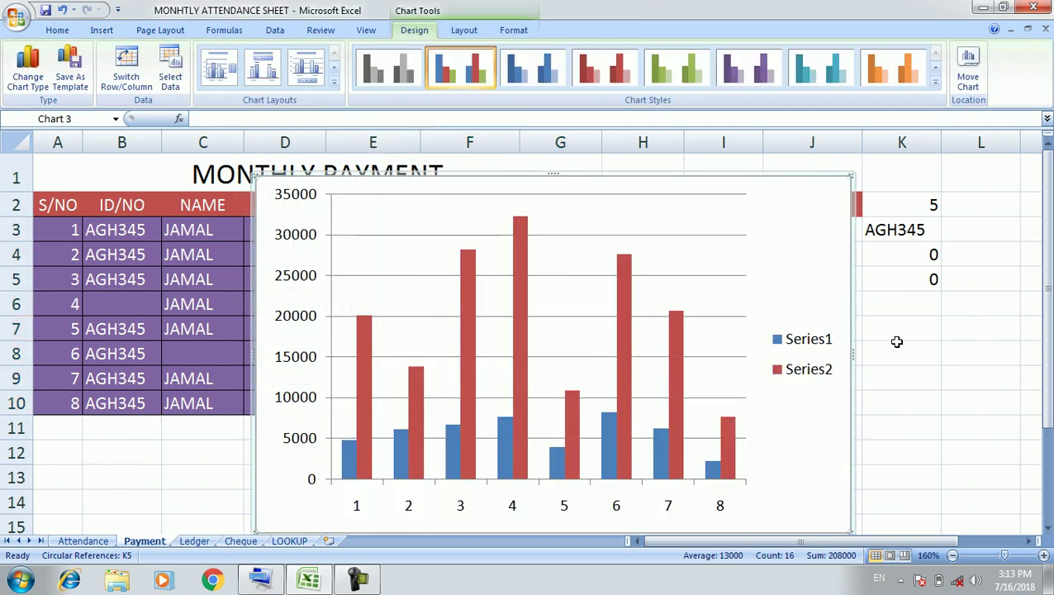
key(Delete)
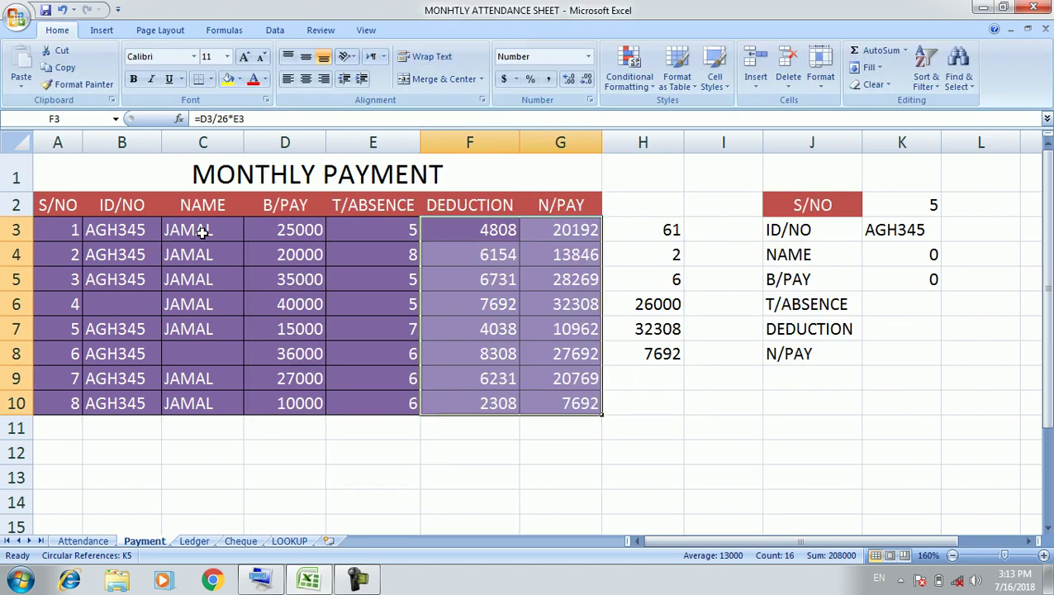
drag(203, 231, 268, 401)
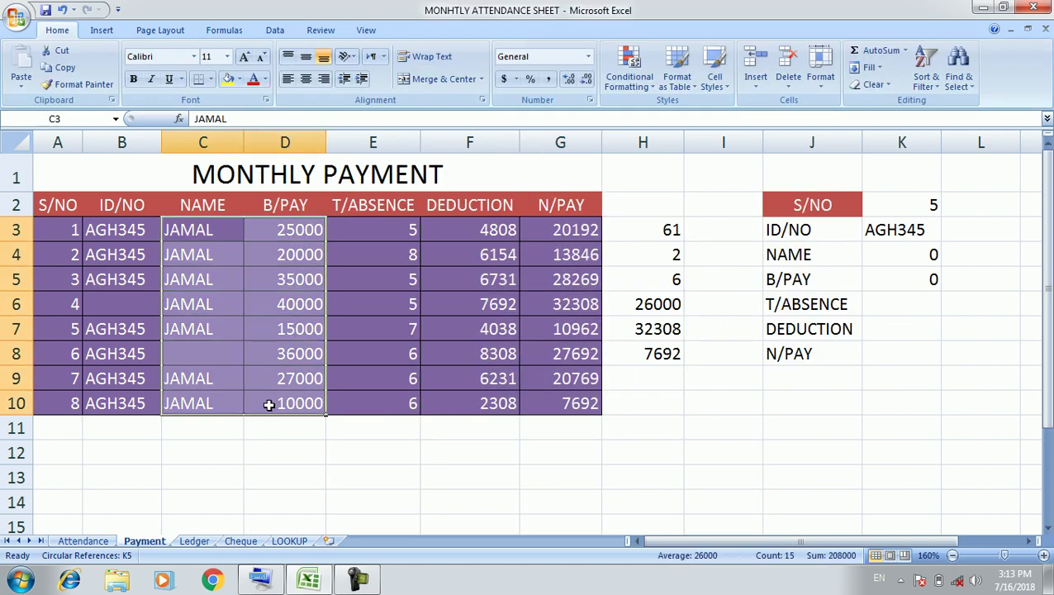
click(215, 499)
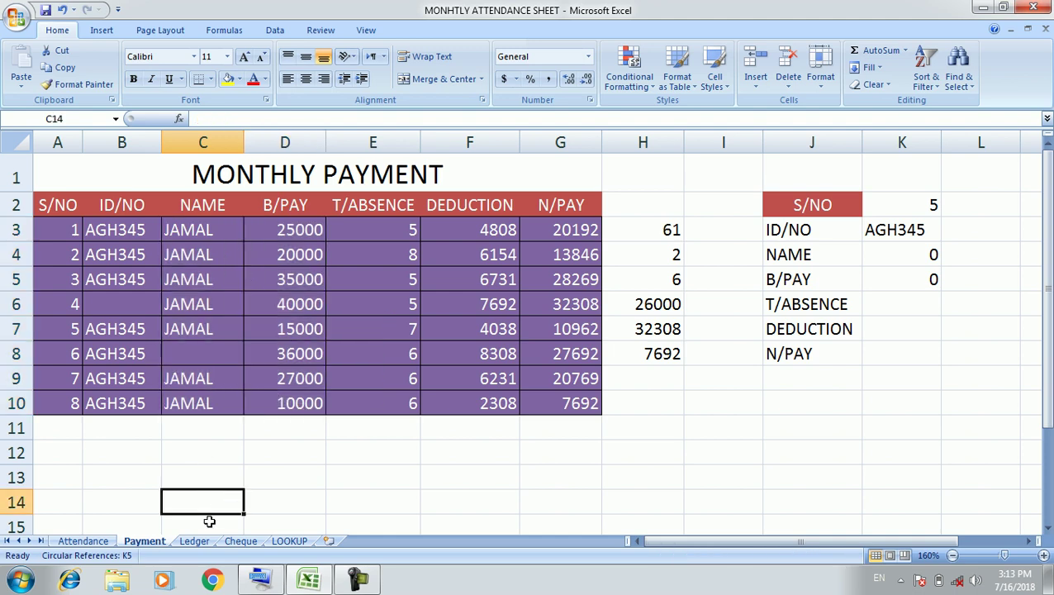
click(198, 541)
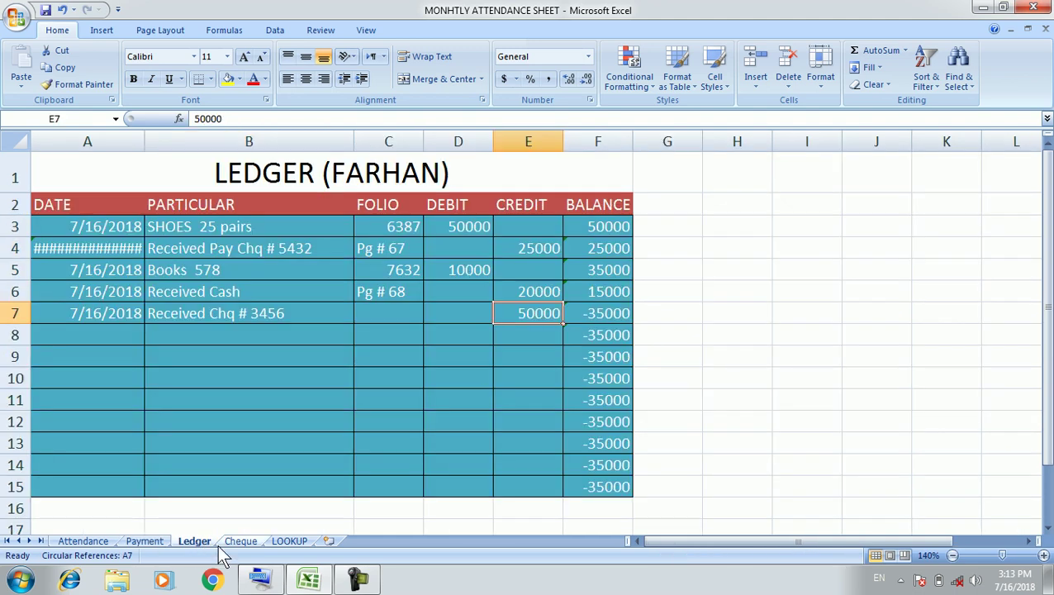
click(239, 542)
click(285, 541)
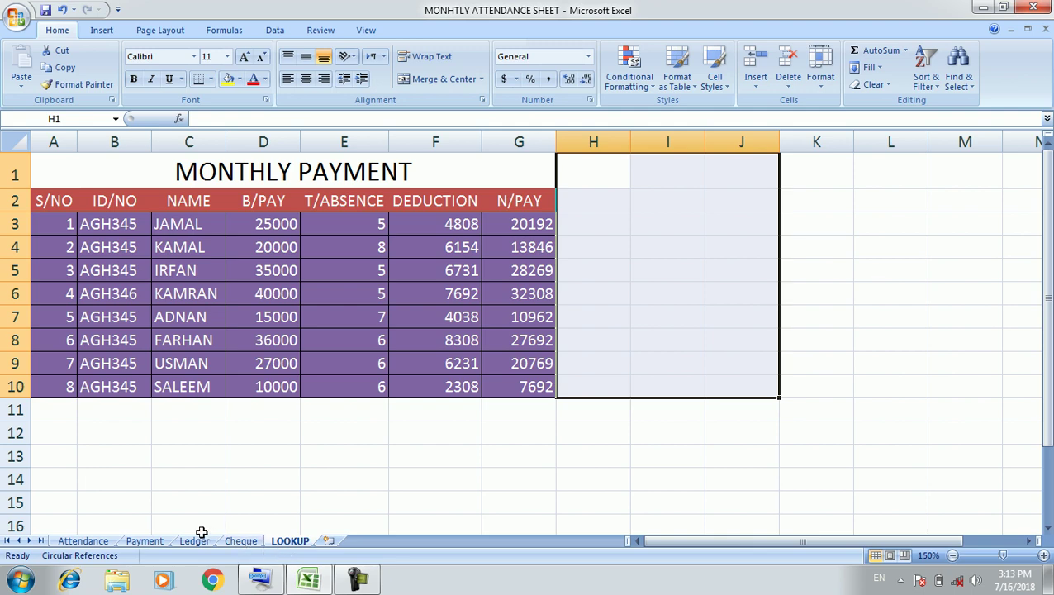
drag(176, 228, 291, 395)
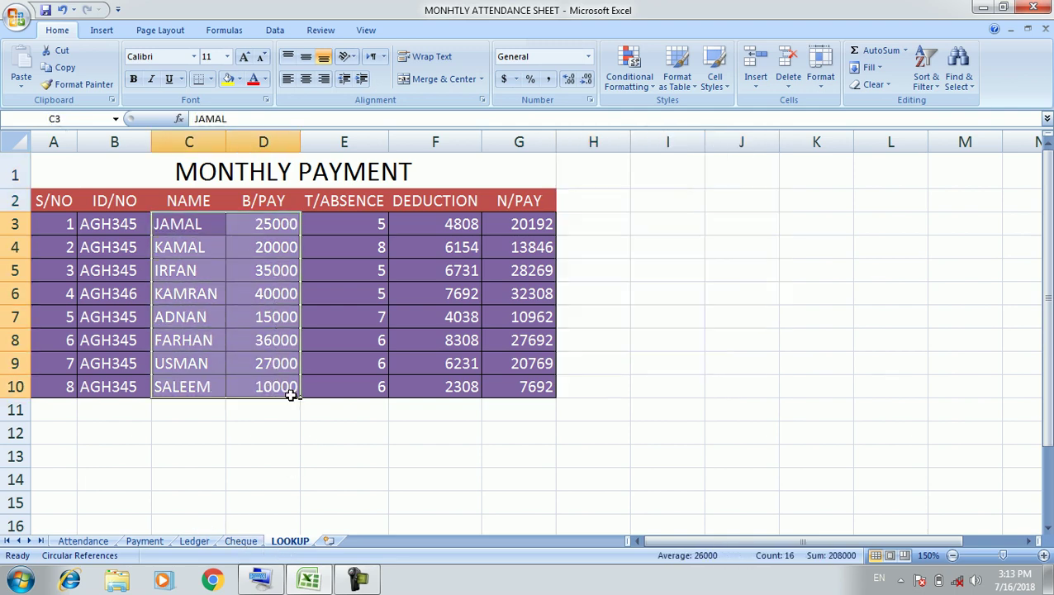
click(101, 31)
click(251, 76)
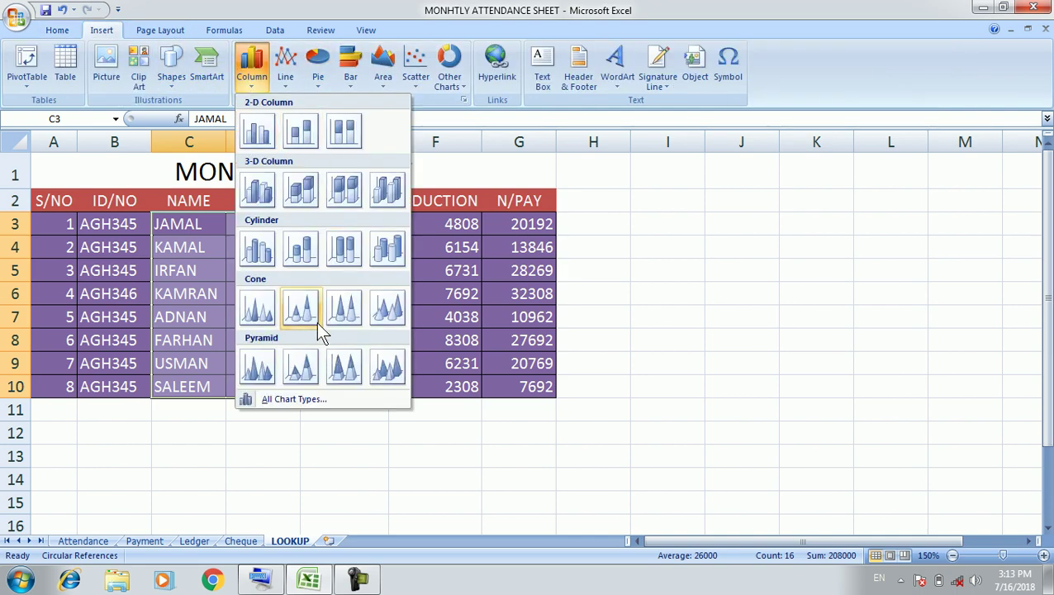
click(265, 248)
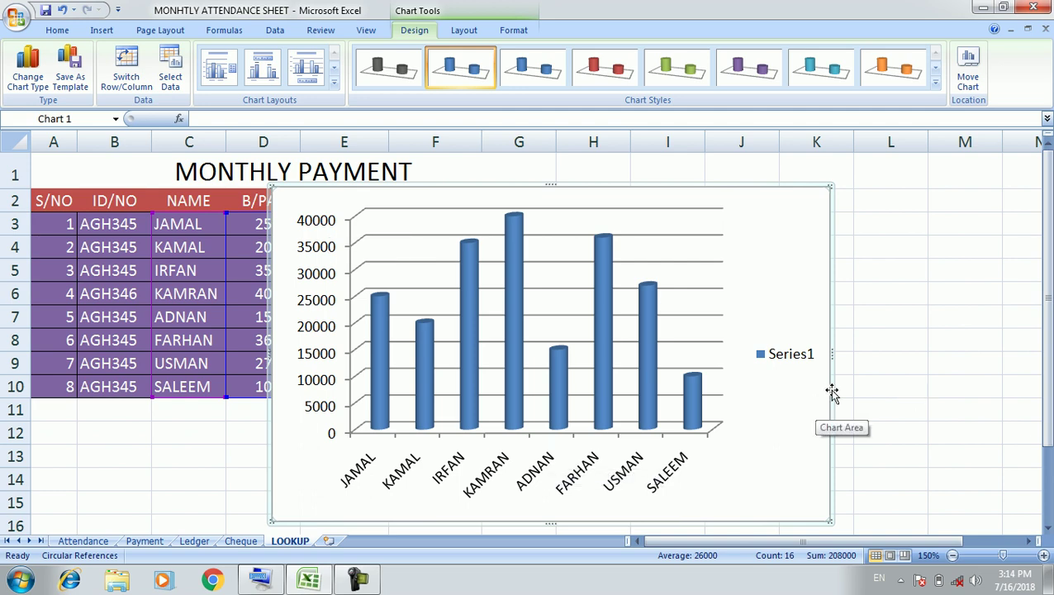
key(Delete)
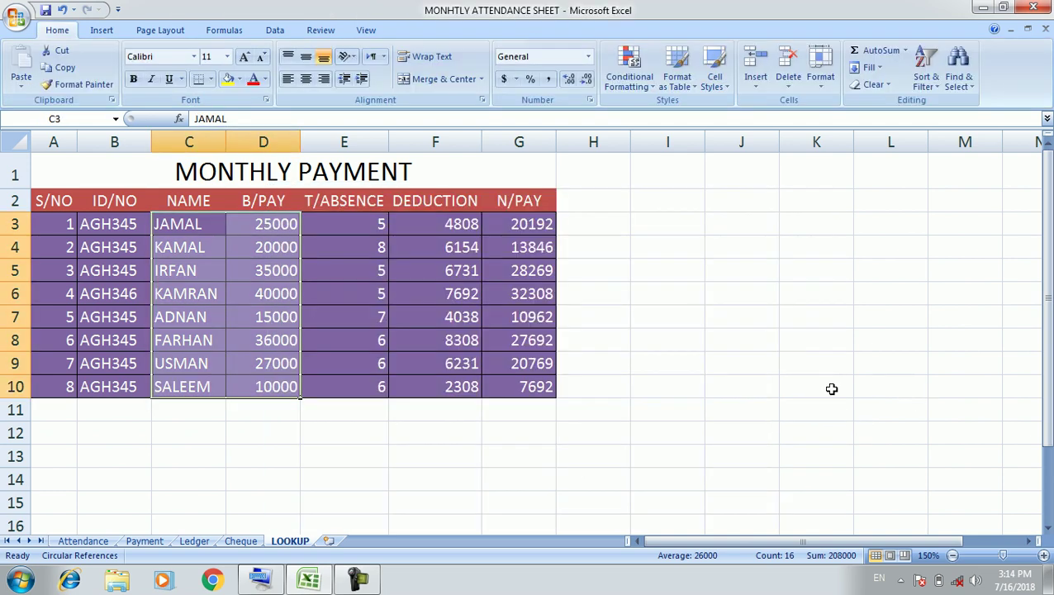
click(99, 30)
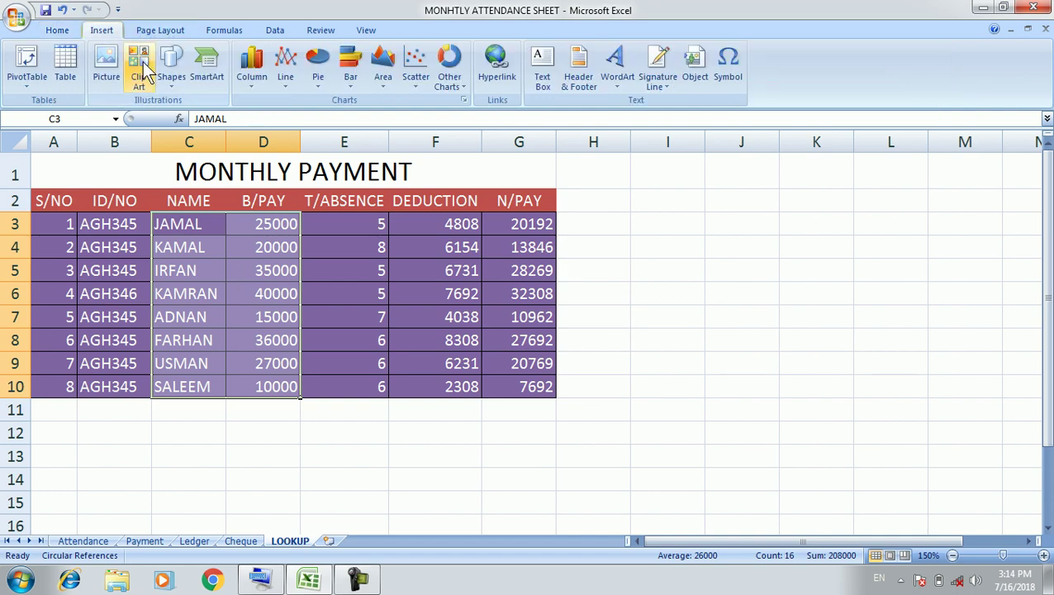
click(284, 83)
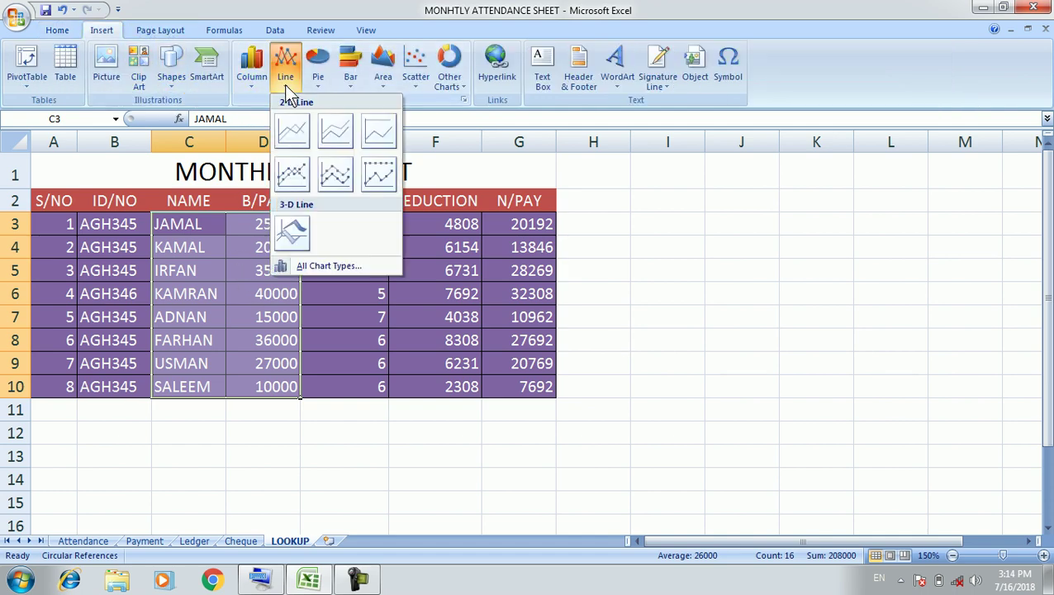
click(293, 175)
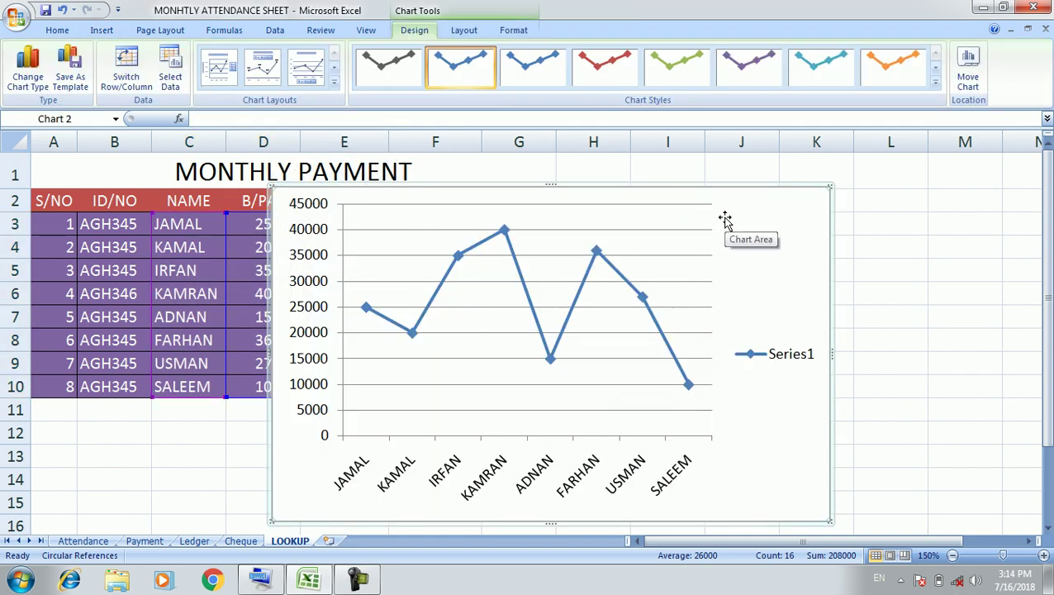
key(Delete)
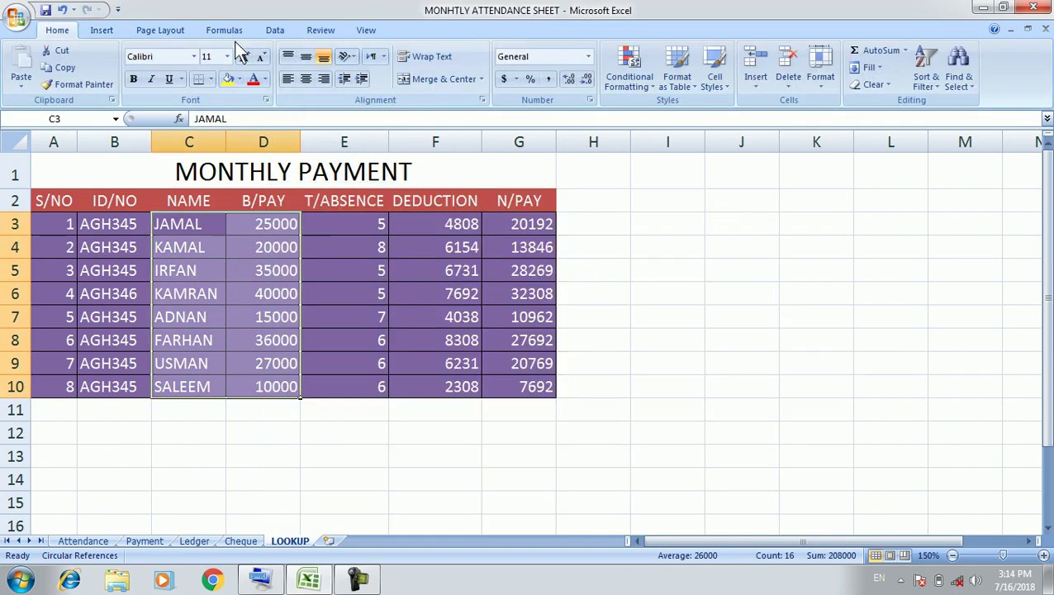
click(116, 31)
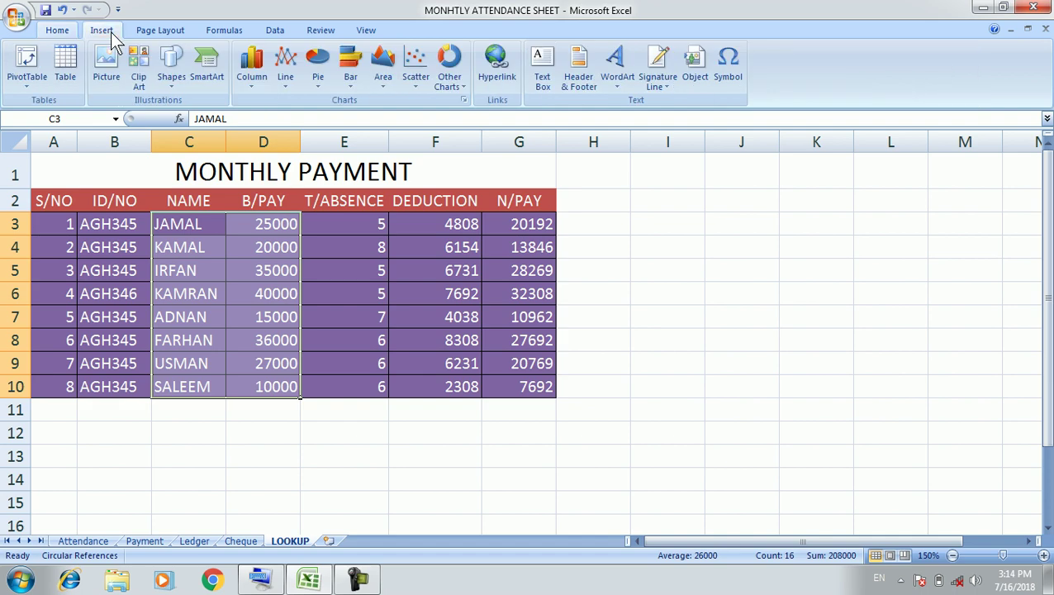
click(317, 86)
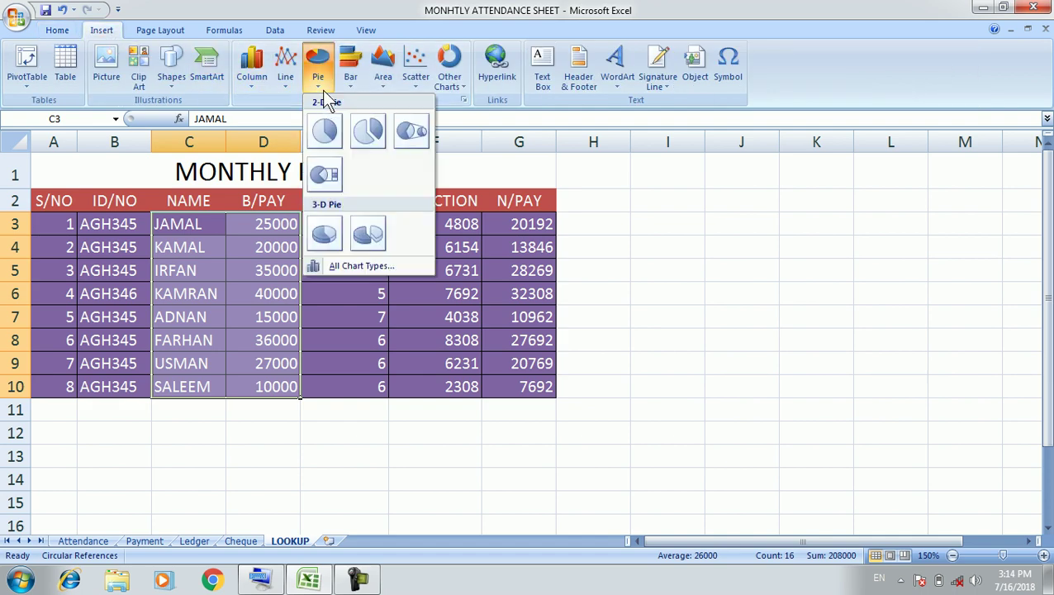
click(369, 234)
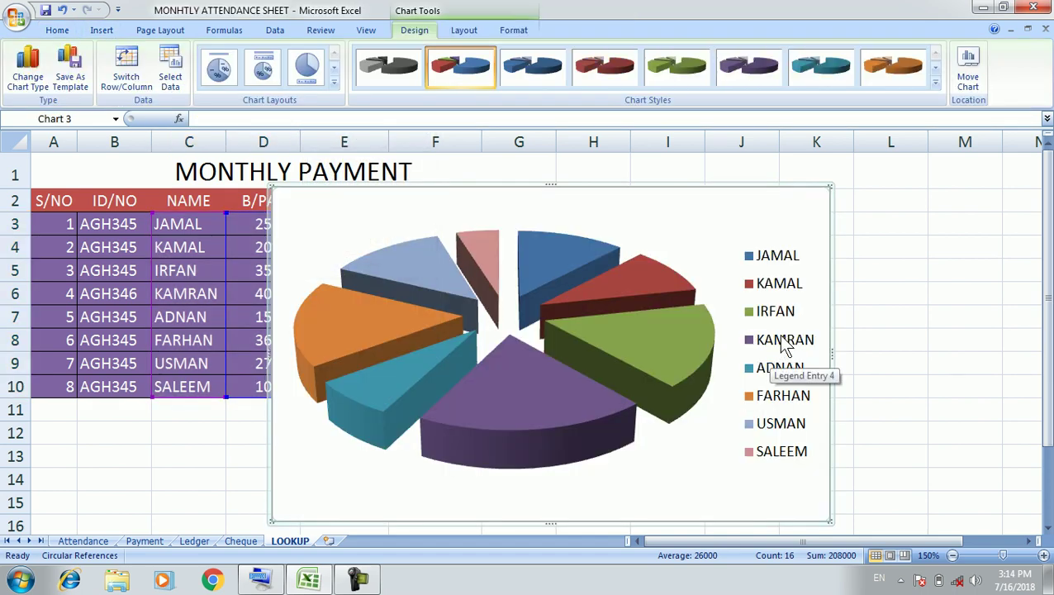
key(Delete)
click(105, 31)
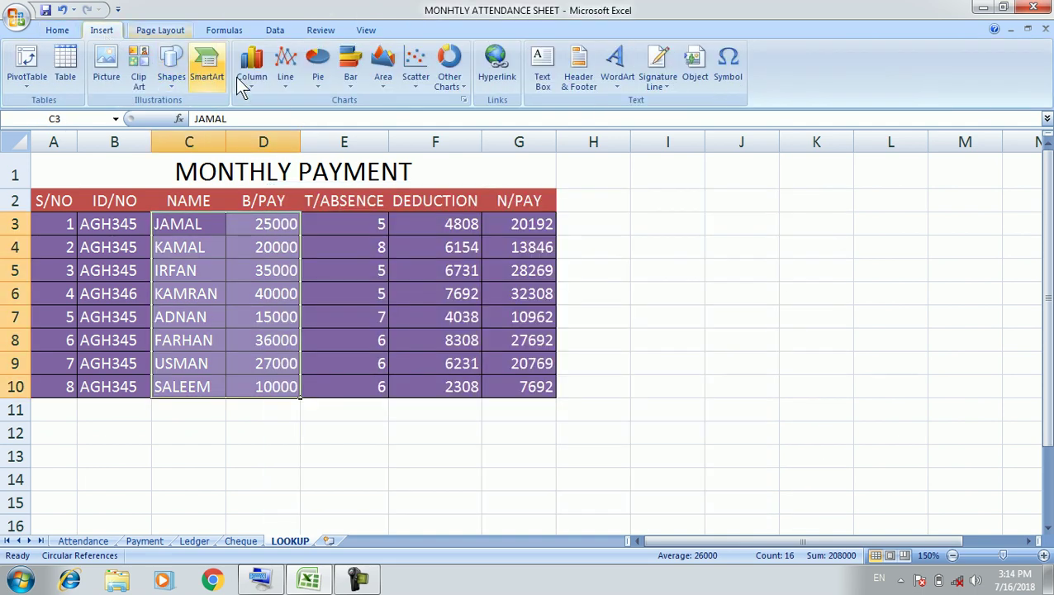
click(349, 86)
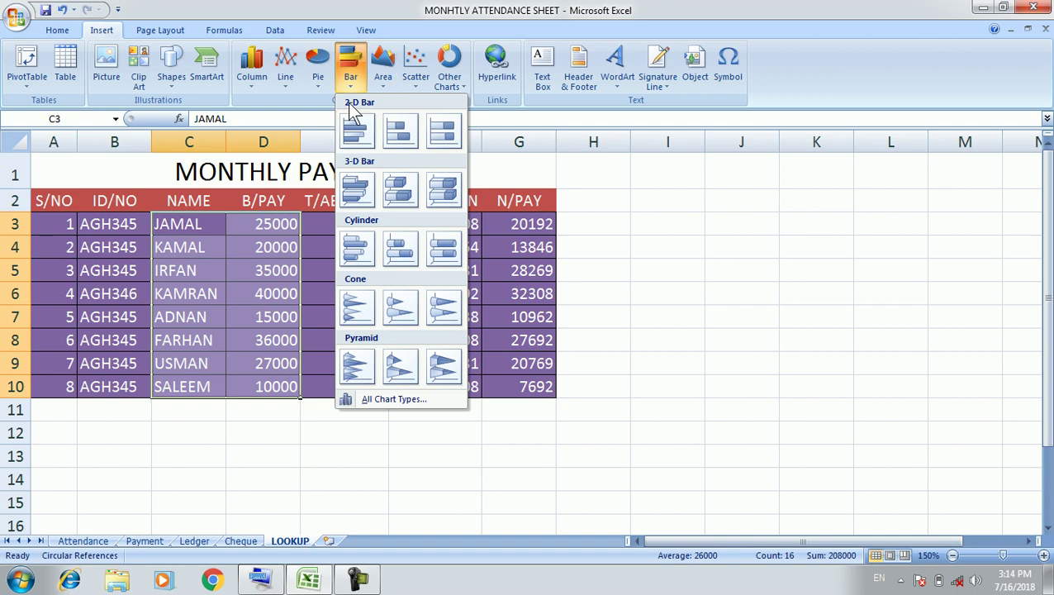
click(384, 83)
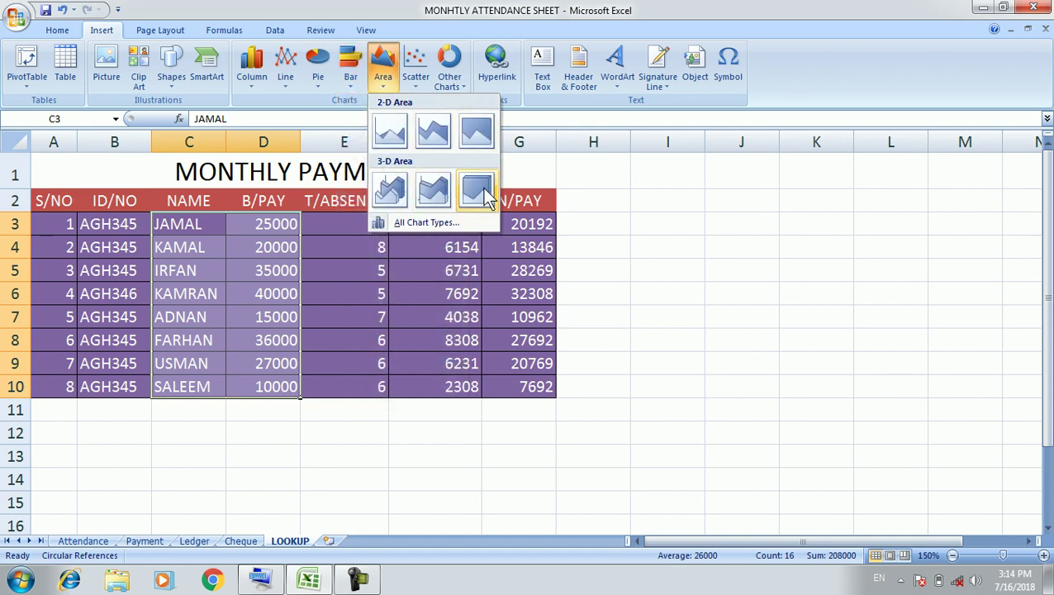
click(423, 78)
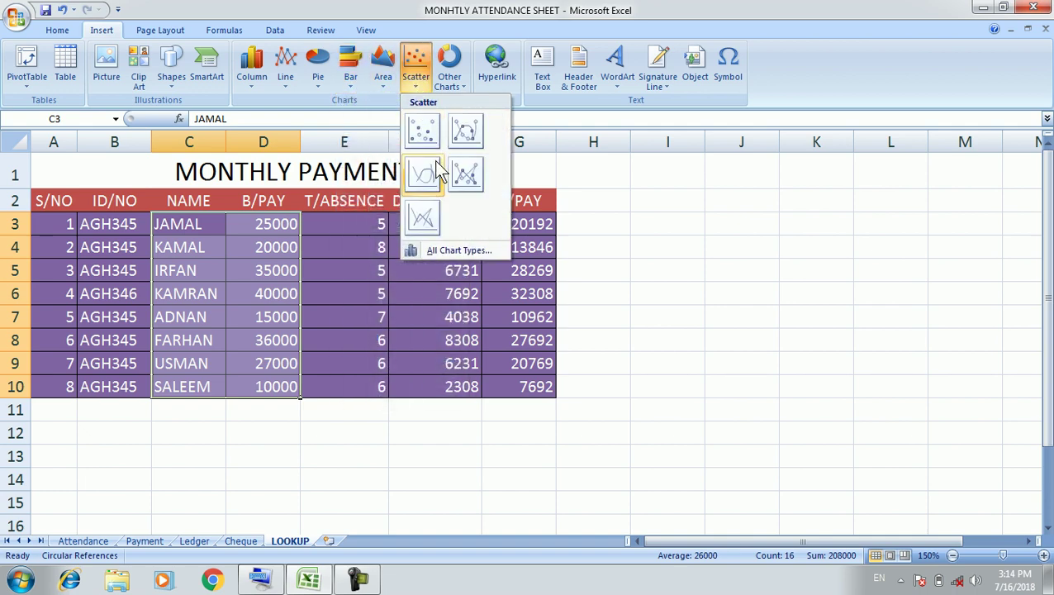
click(465, 178)
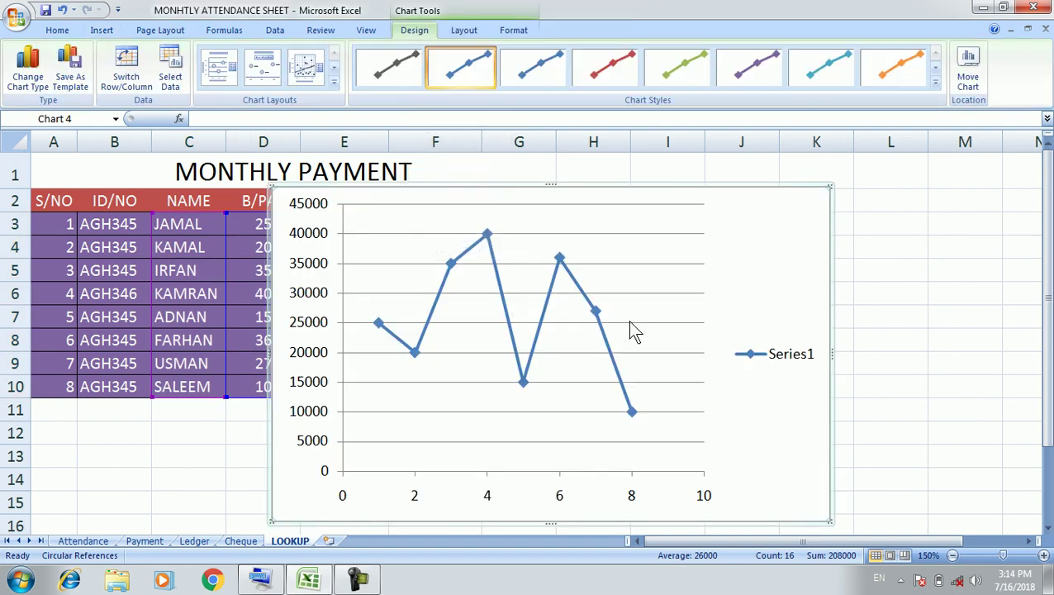
key(Delete)
click(100, 31)
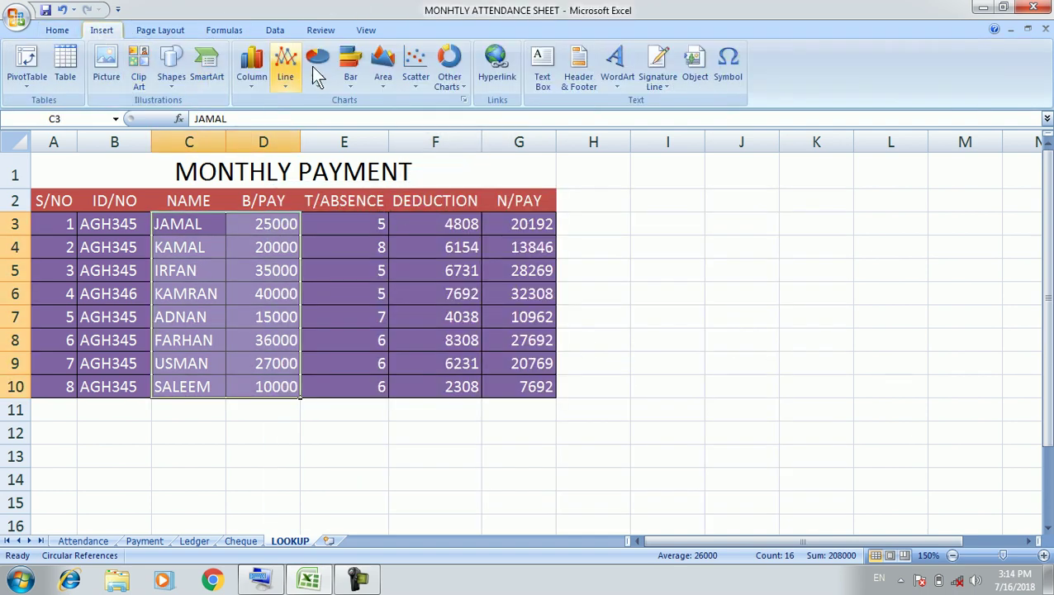
click(460, 86)
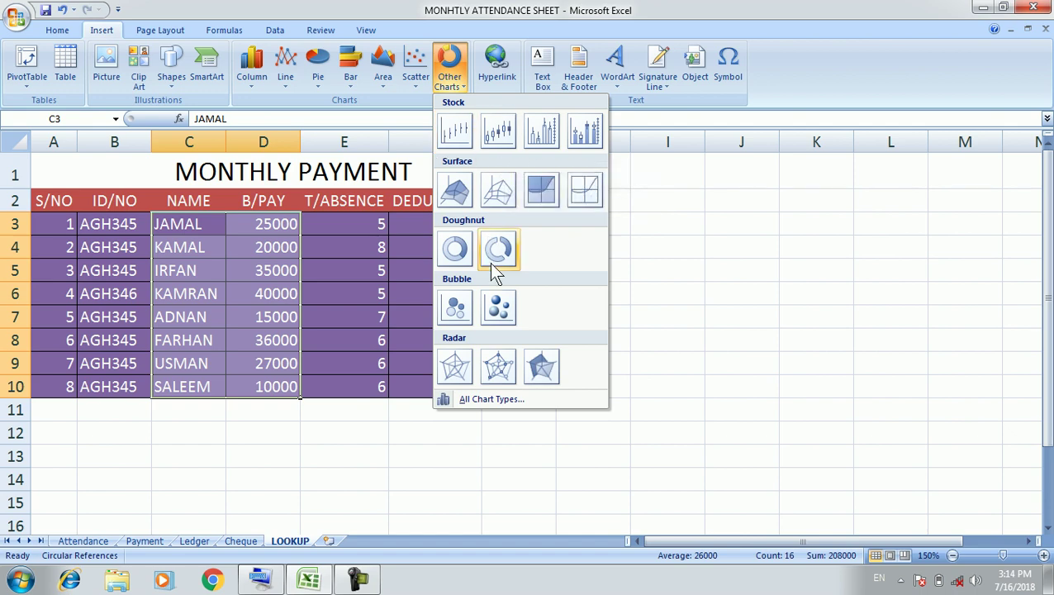
click(501, 368)
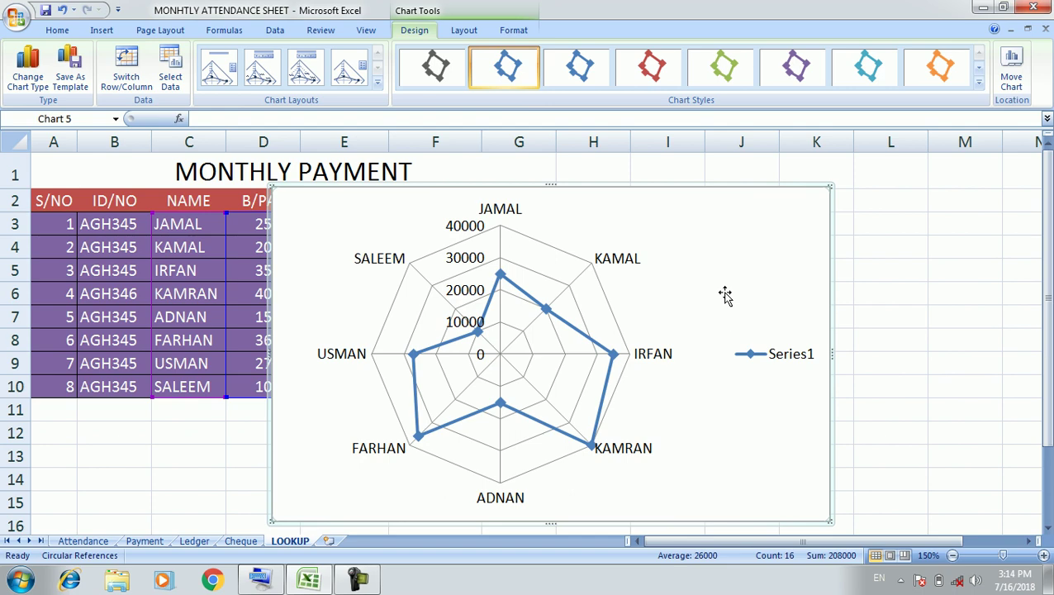
key(Delete)
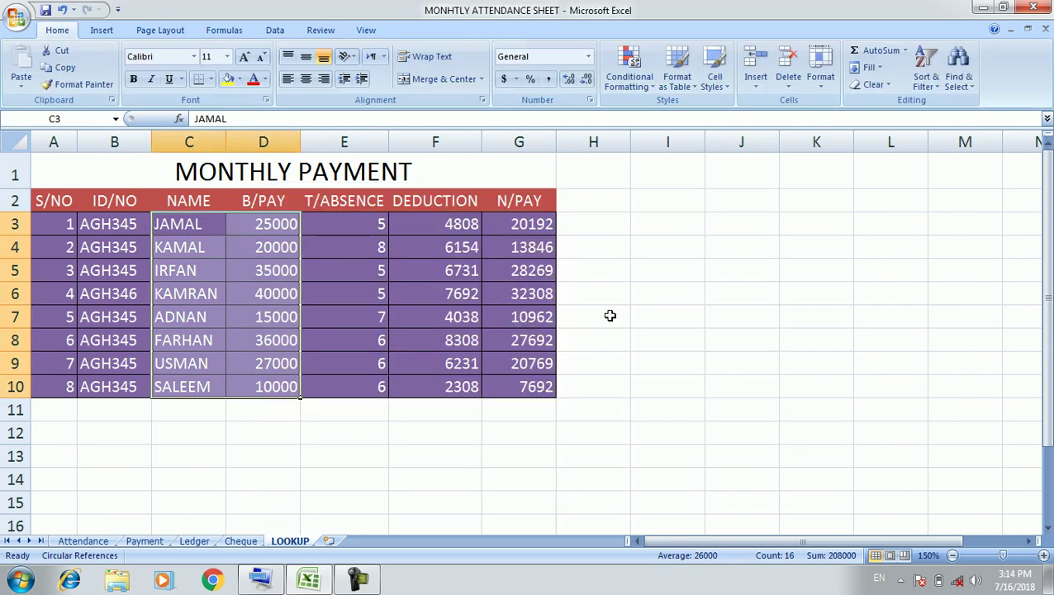
click(84, 27)
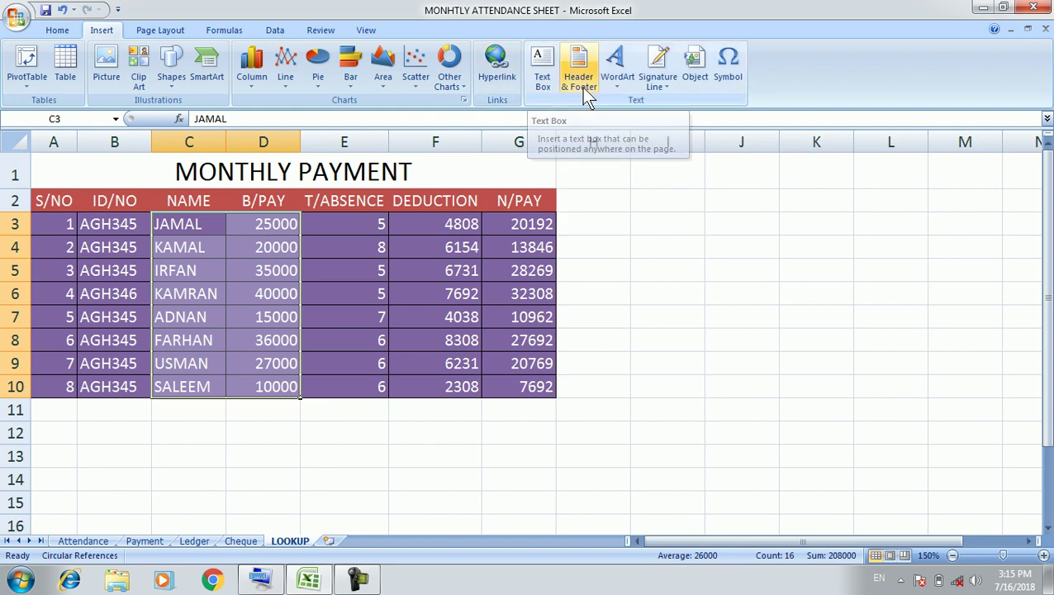
click(654, 87)
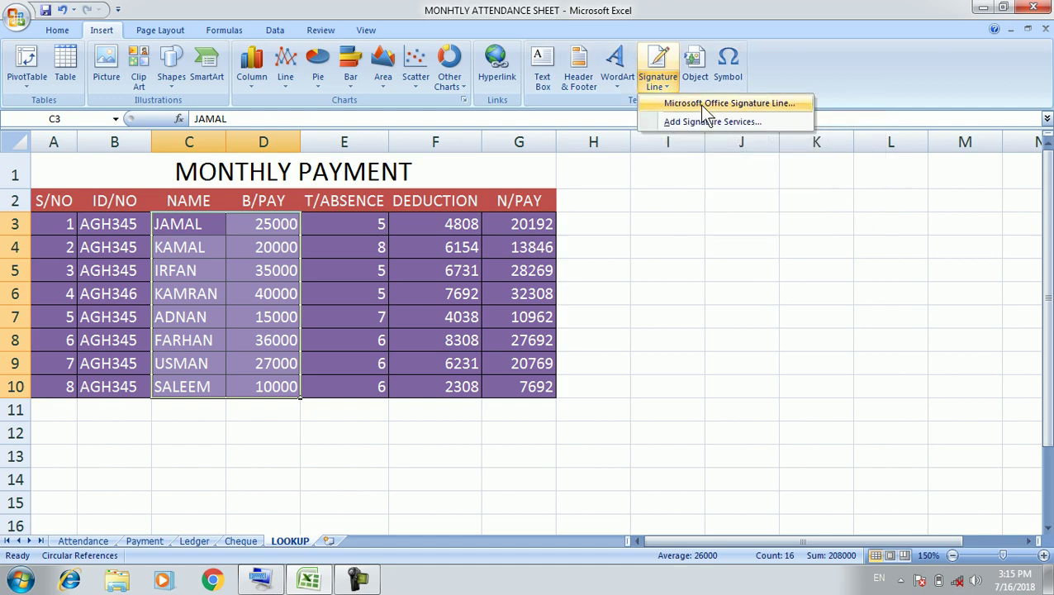
click(751, 104)
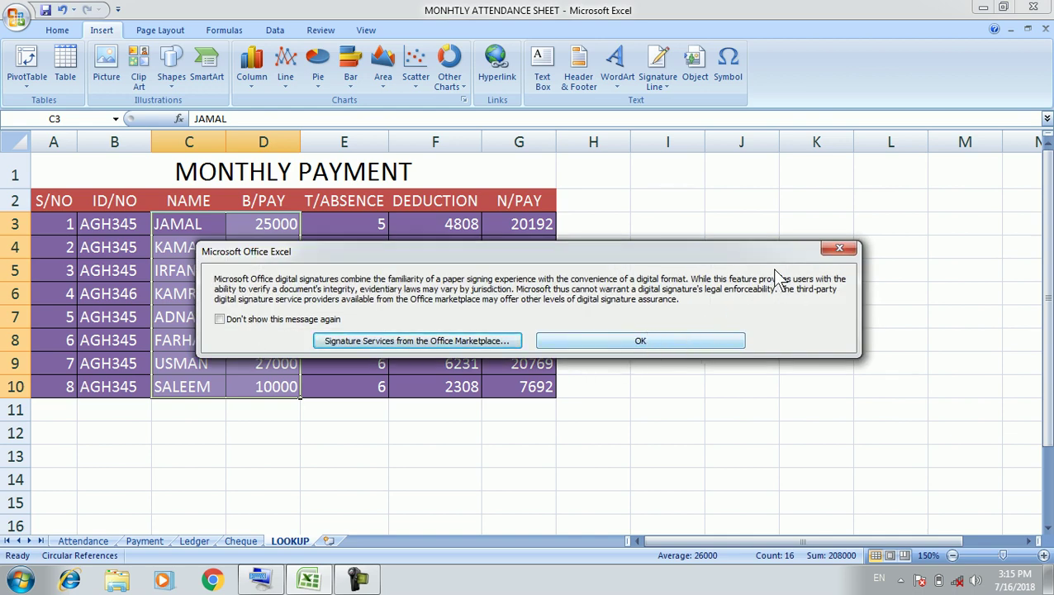
click(839, 251)
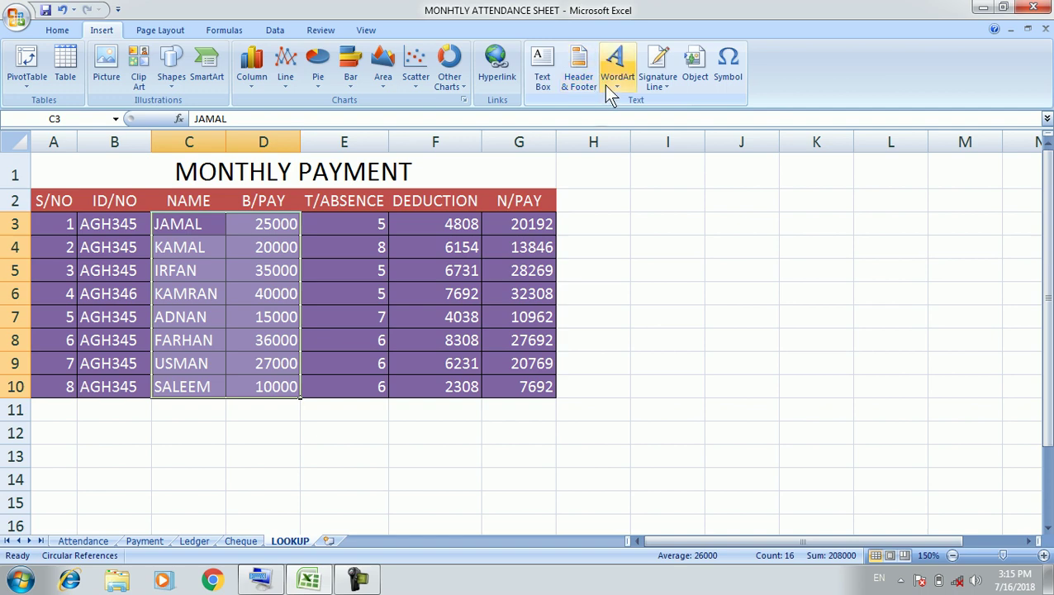
click(657, 82)
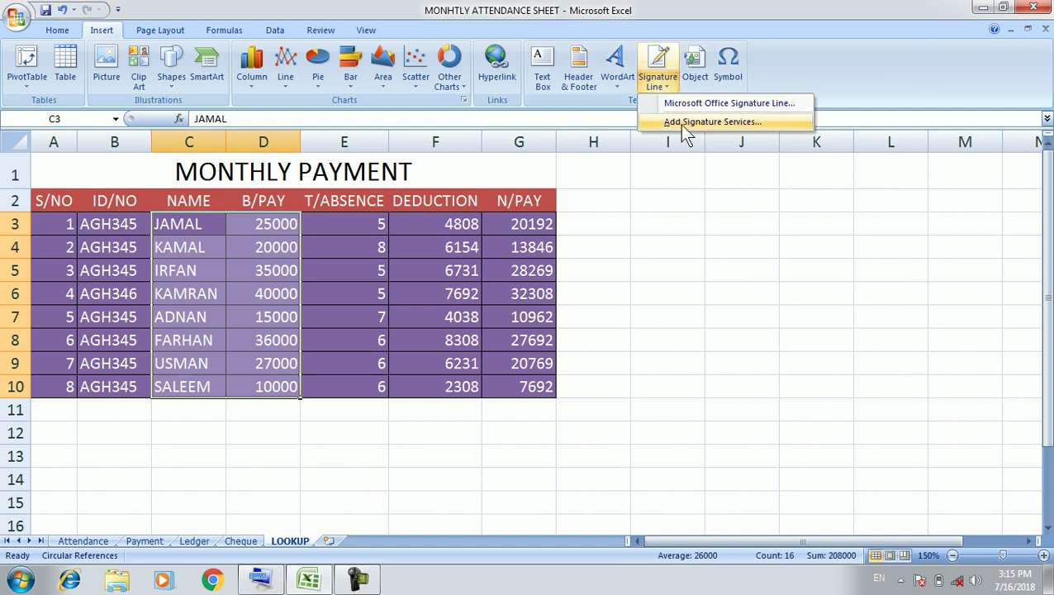
click(682, 124)
click(529, 330)
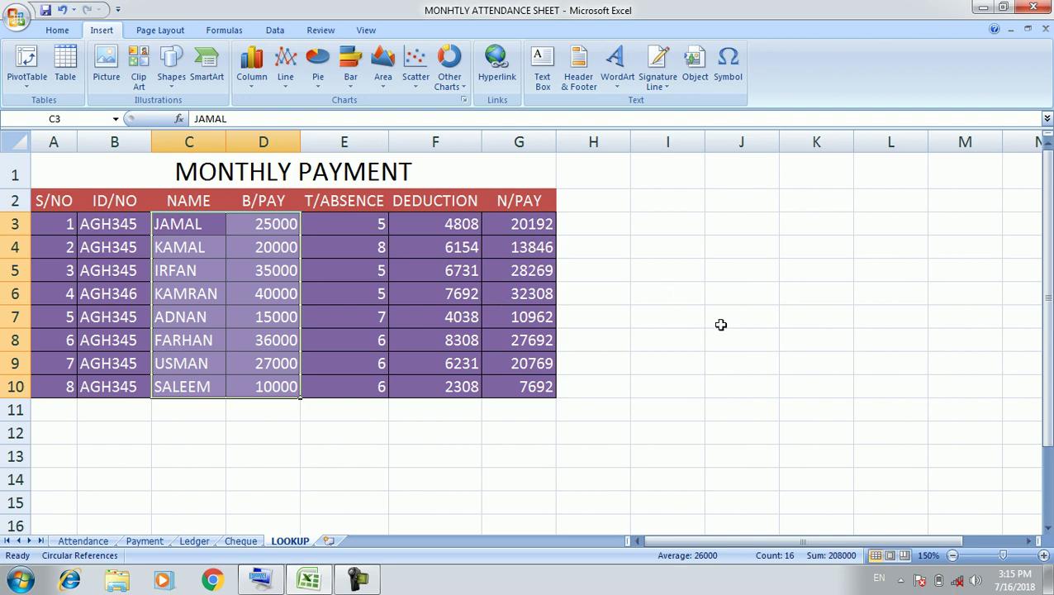
Step: Insert a Microsoft Office signature line with signer 'MS Excel Signature' and title 'Accountant'
click(658, 87)
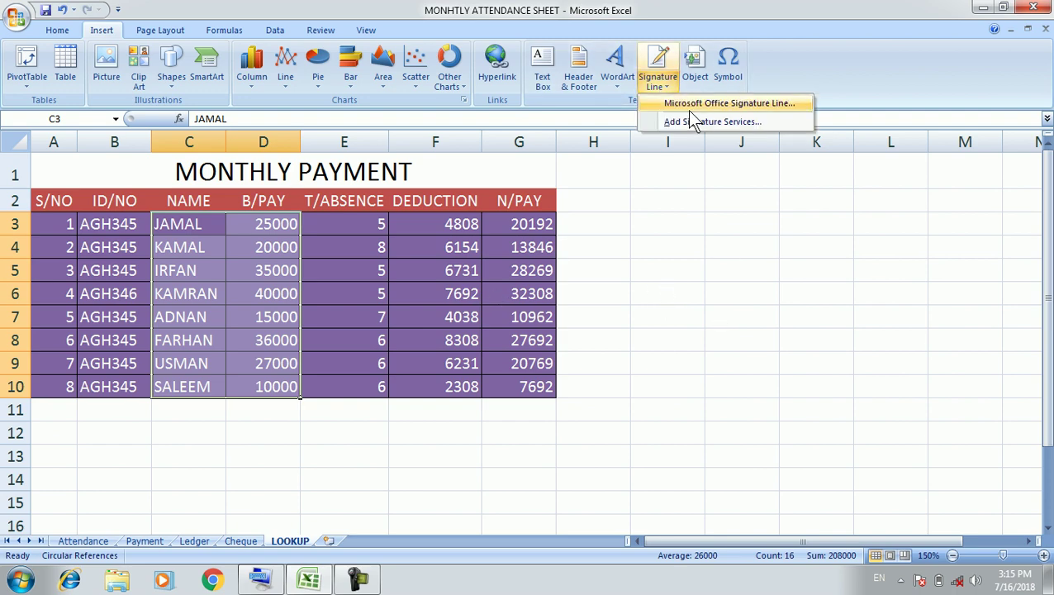
click(701, 108)
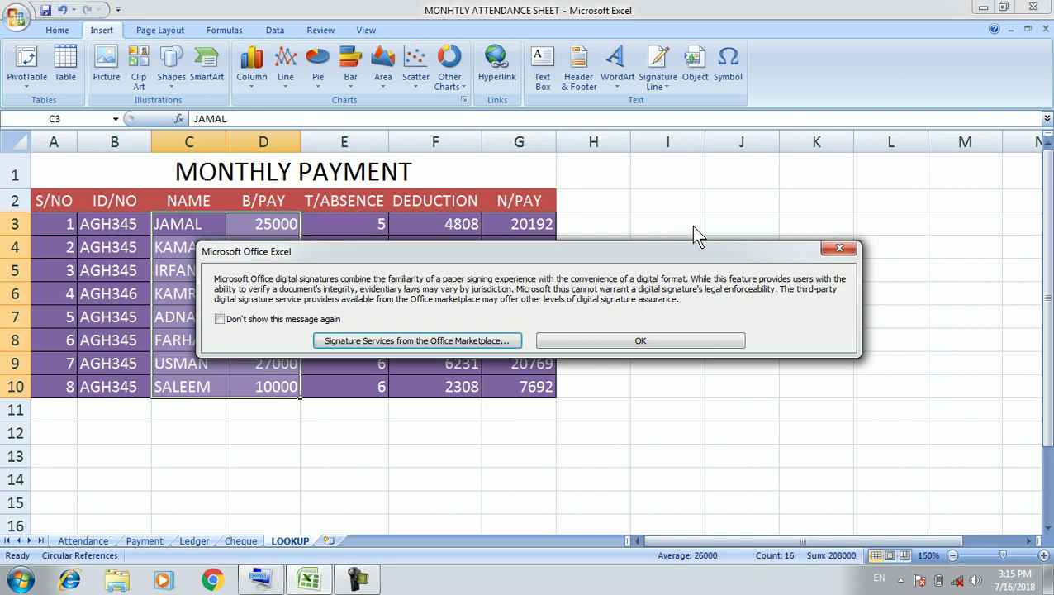
click(230, 320)
click(230, 319)
click(658, 347)
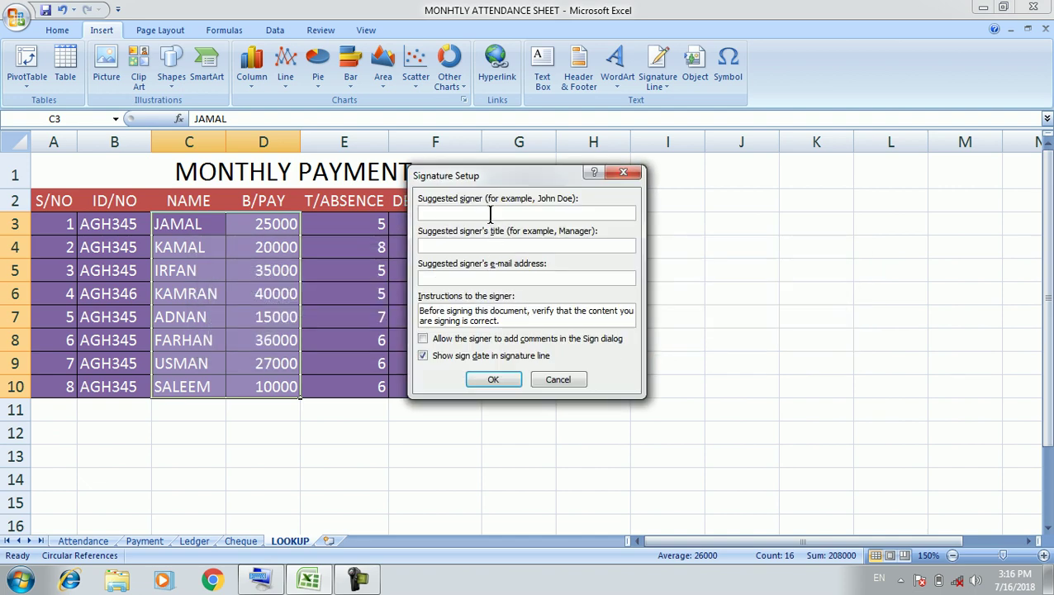
text(MS Excel Signature)
click(543, 247)
text(Accountant)
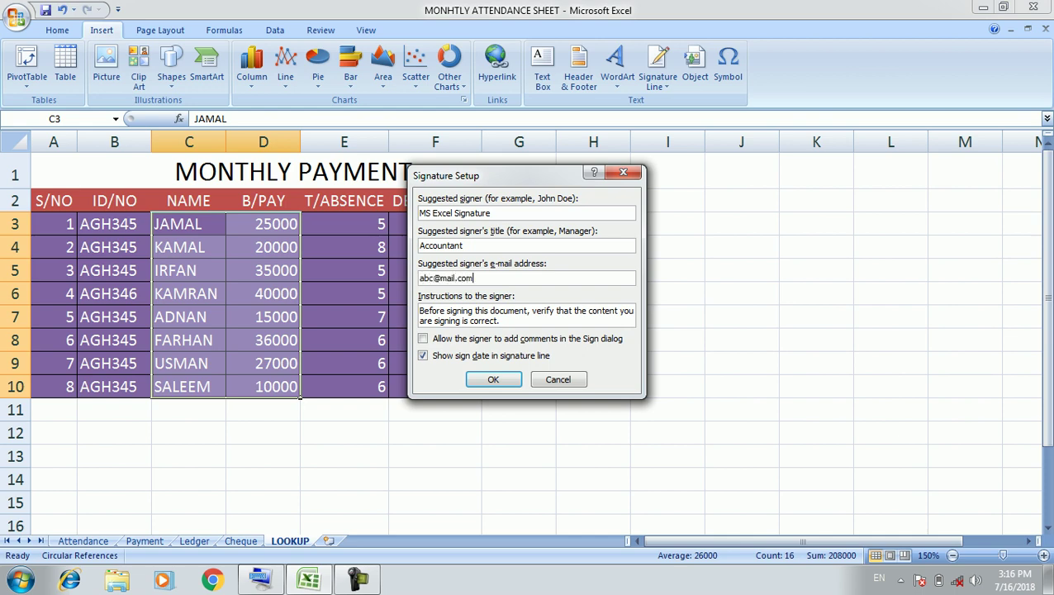
key(Tab)
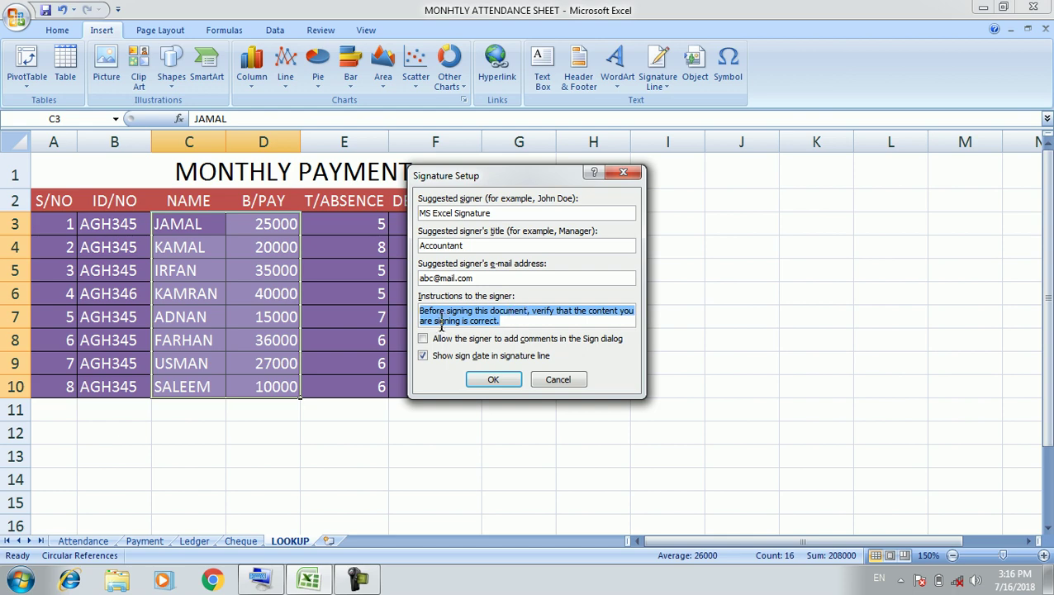
click(490, 380)
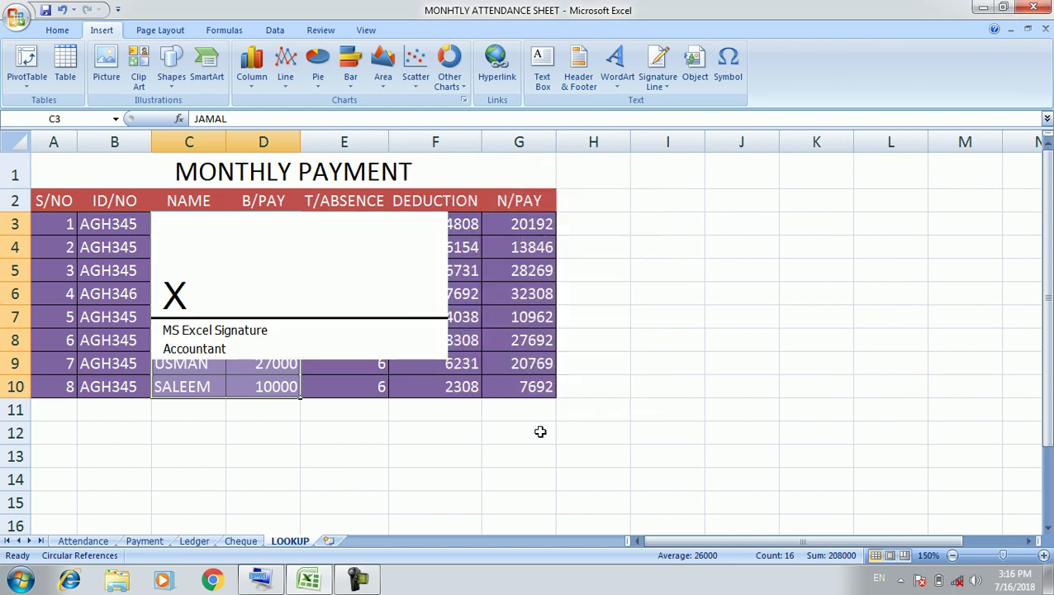
Step: Move the 'MS Excel Signature / Accountant' signature line below the MONTHLY PAYMENT table at column A, rows 11–17
click(306, 340)
drag(333, 399, 338, 420)
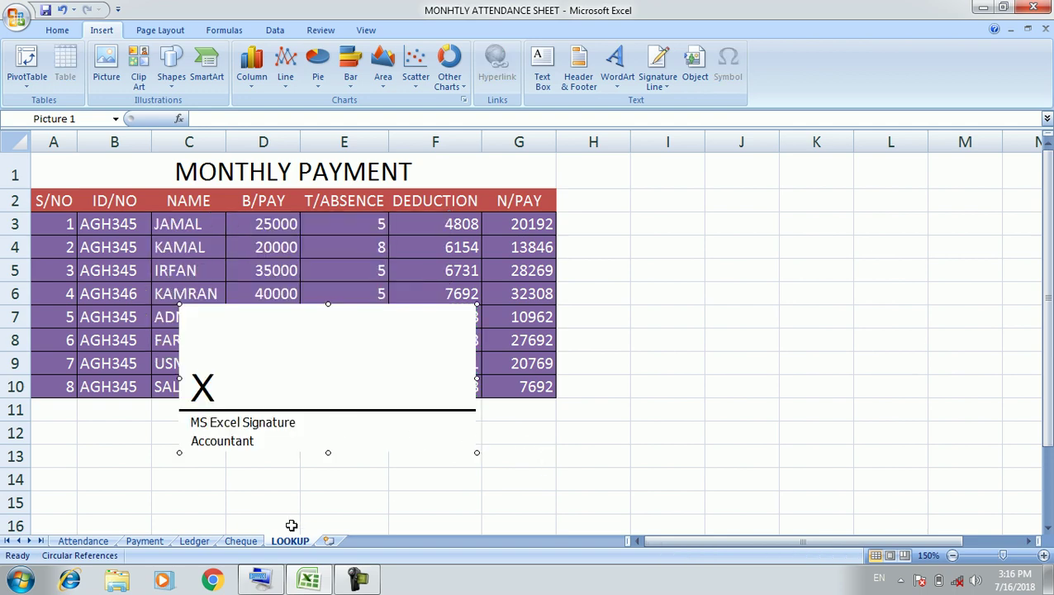
click(1047, 529)
scroll(386, 302, down, 2)
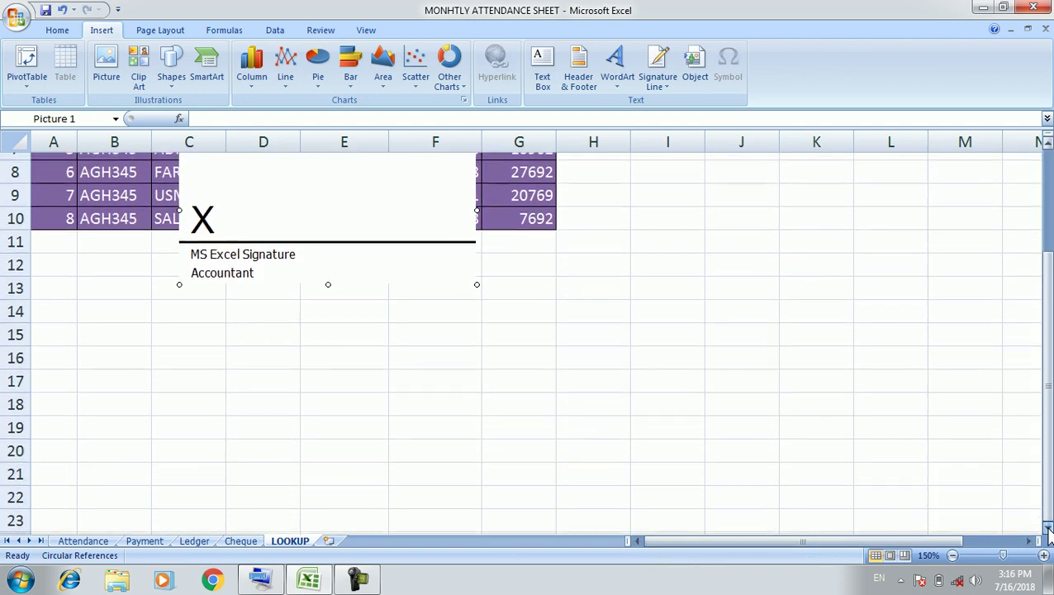
drag(362, 223, 218, 317)
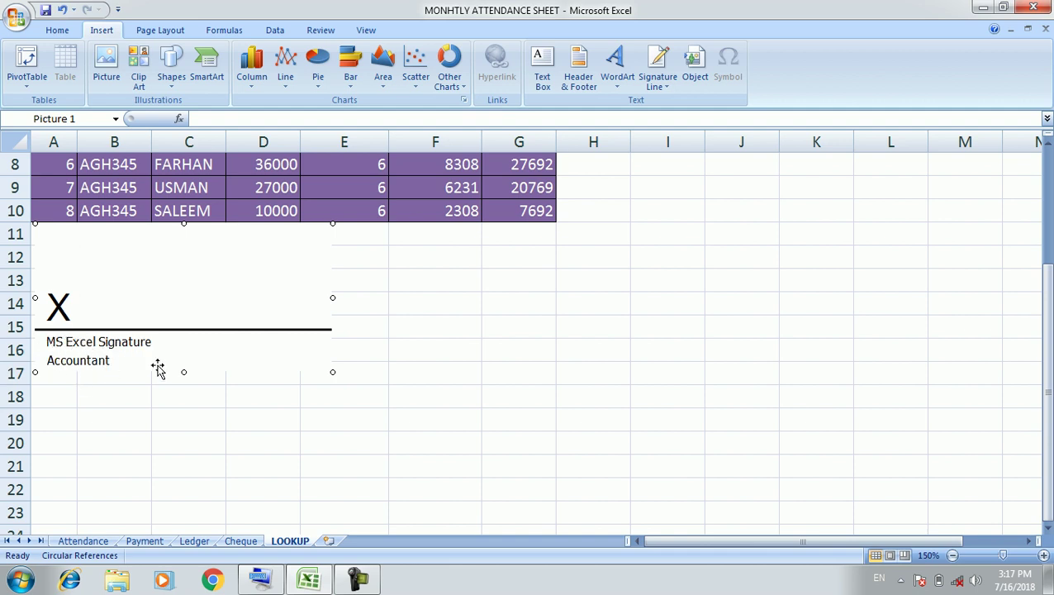
click(435, 376)
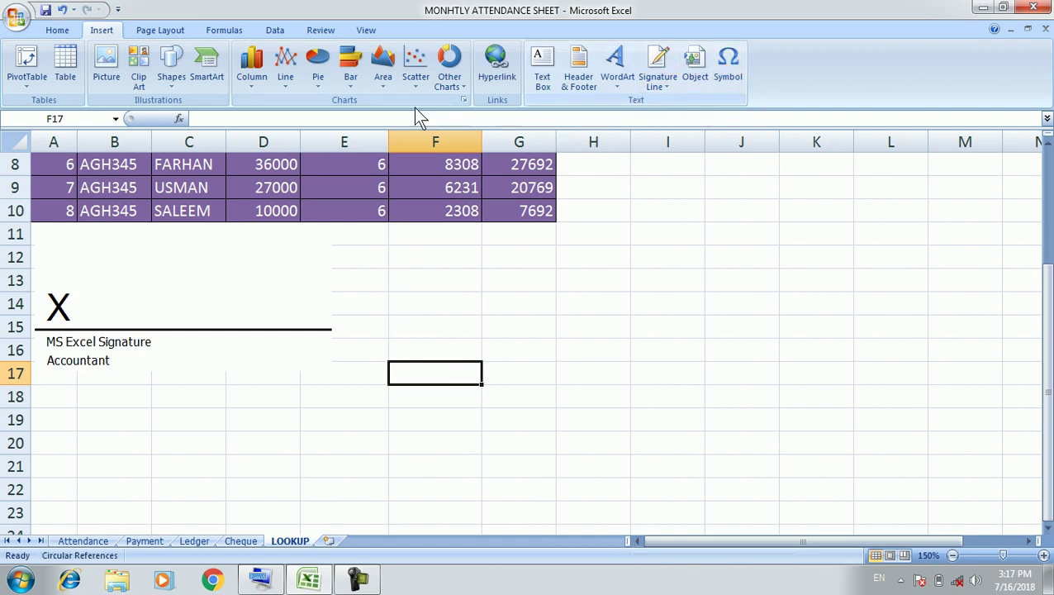
click(666, 86)
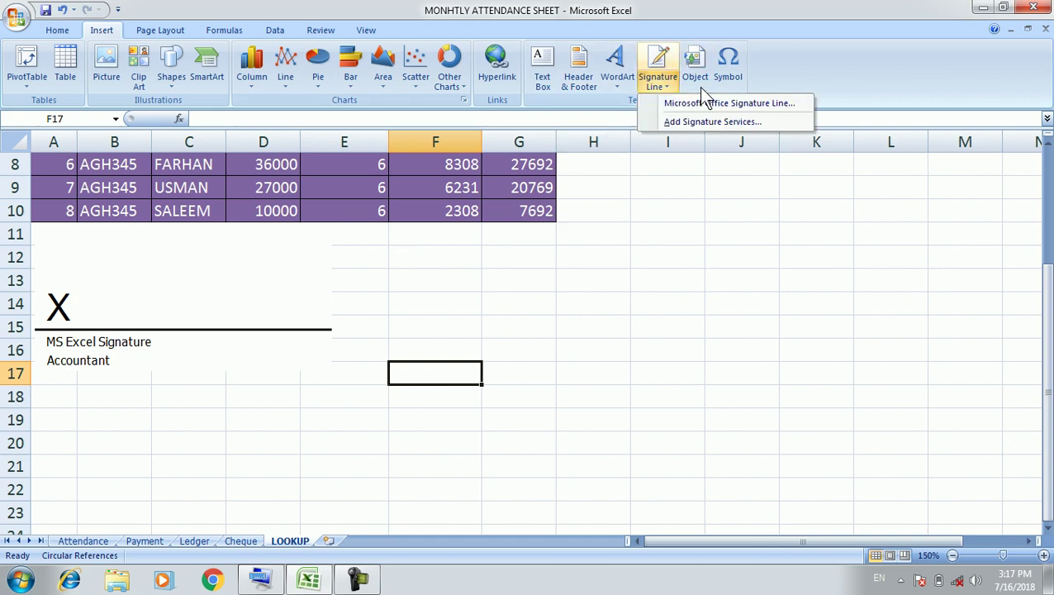
click(695, 62)
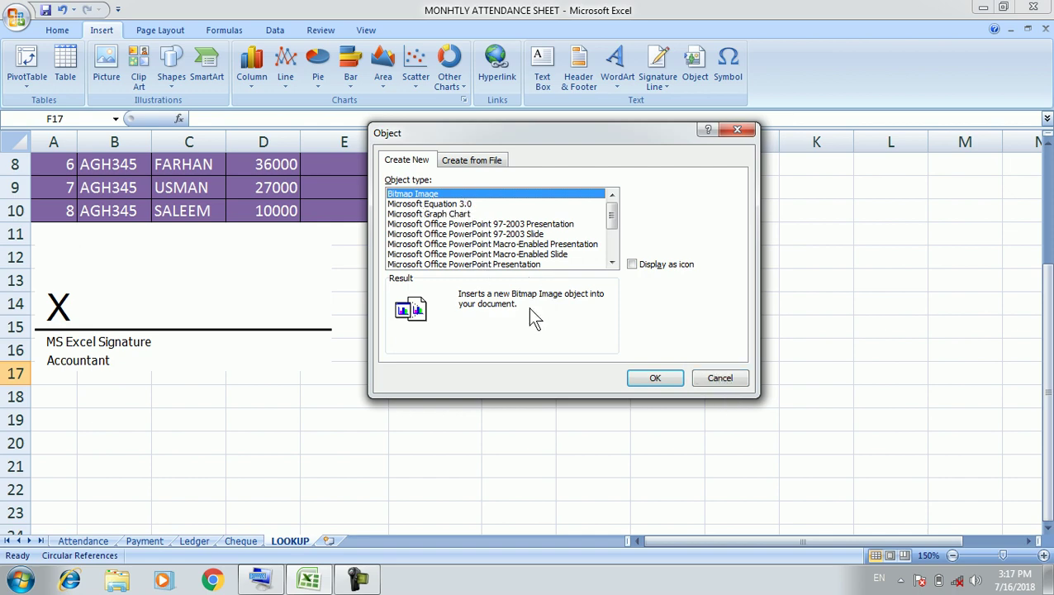
click(654, 377)
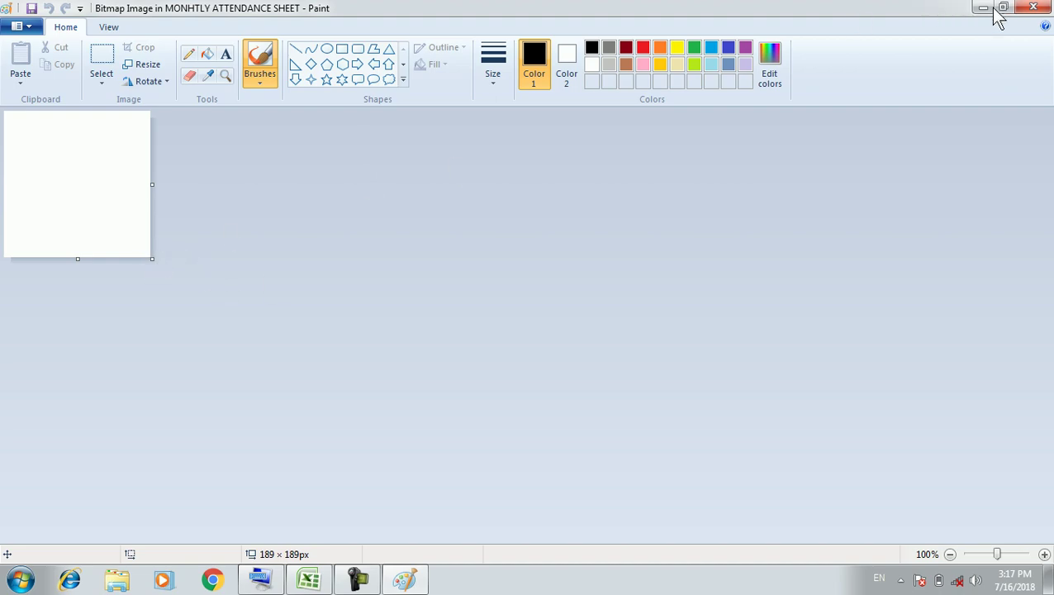
click(1033, 8)
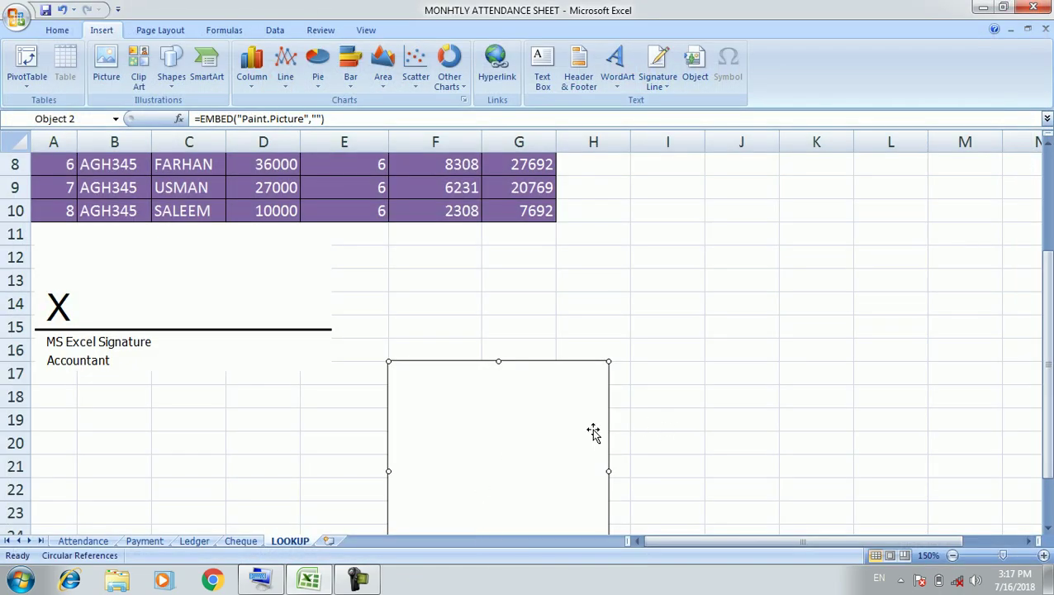
key(Delete)
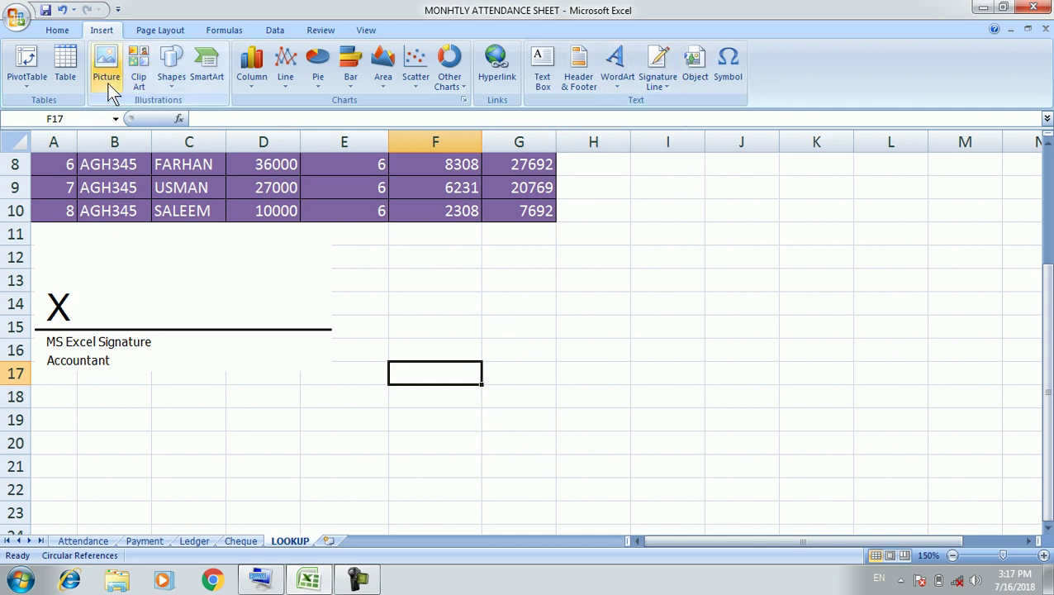
click(693, 73)
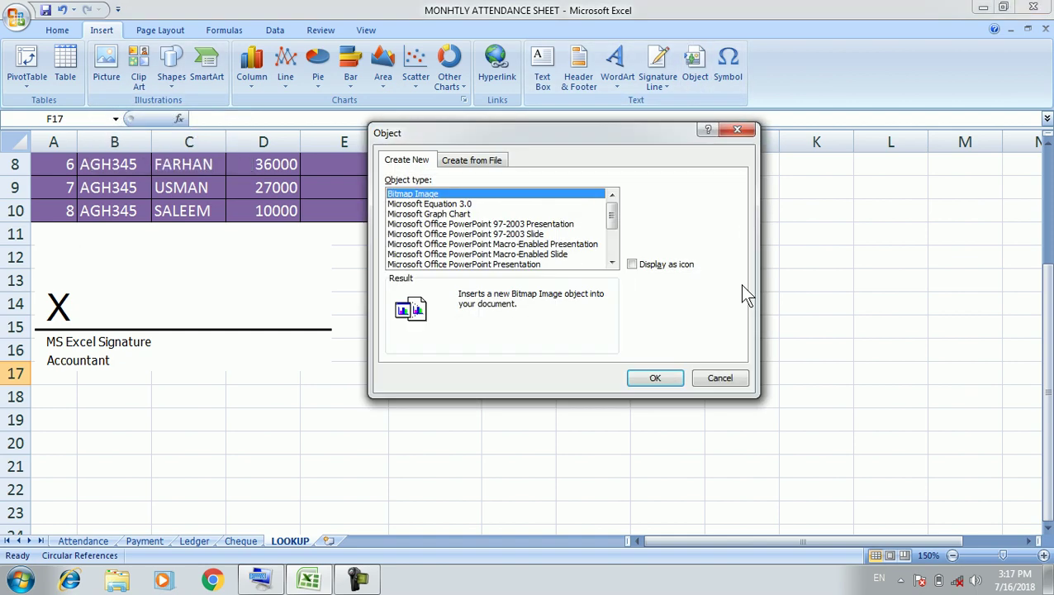
click(612, 263)
click(417, 204)
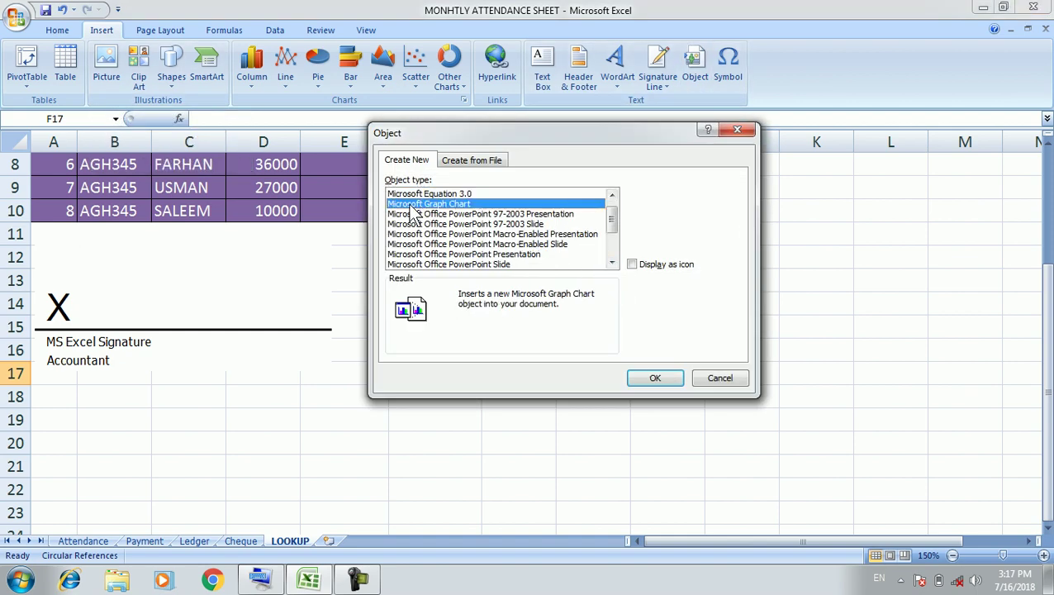
click(465, 214)
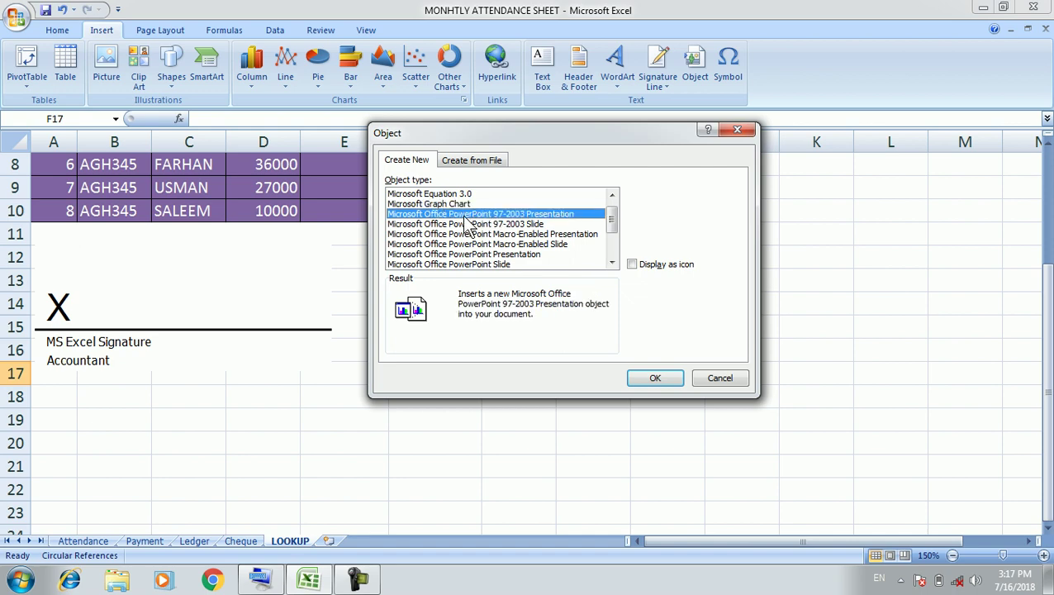
click(507, 224)
click(512, 255)
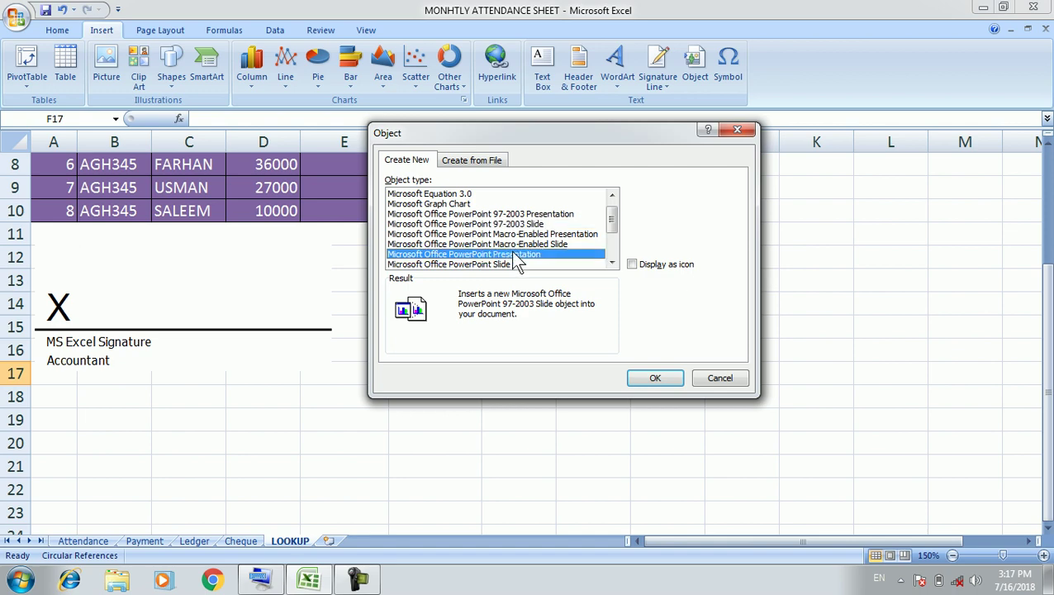
scroll(514, 257, down, 1)
scroll(516, 259, down, 1)
click(472, 223)
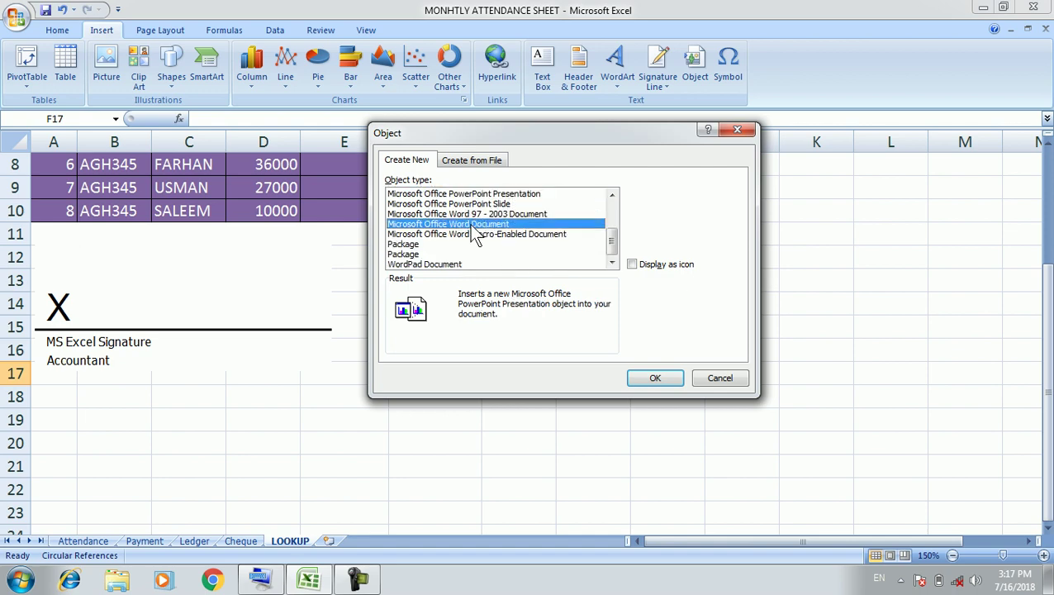
click(417, 255)
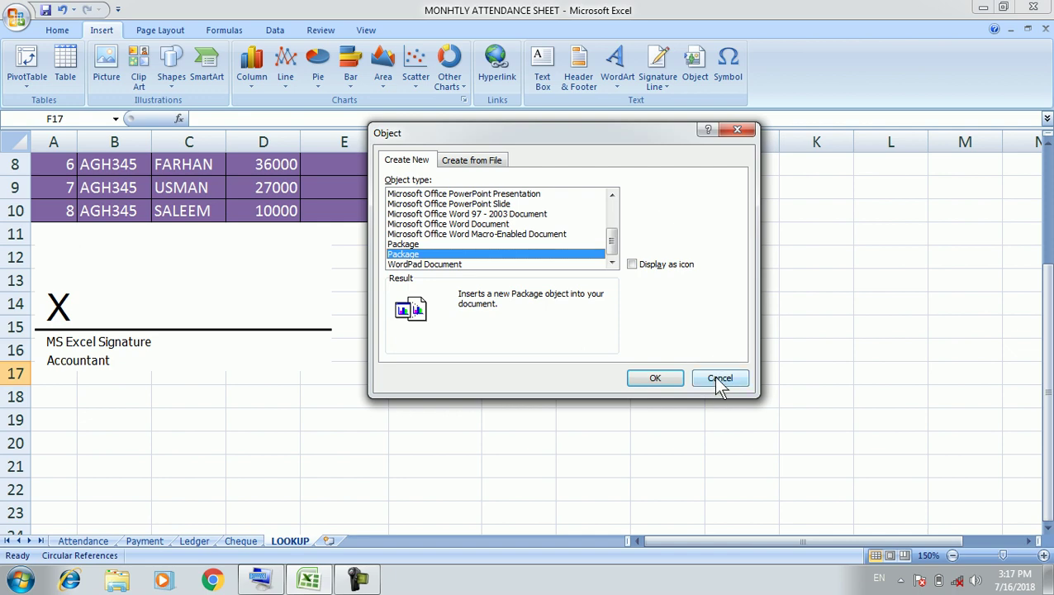
click(479, 160)
click(422, 163)
click(479, 160)
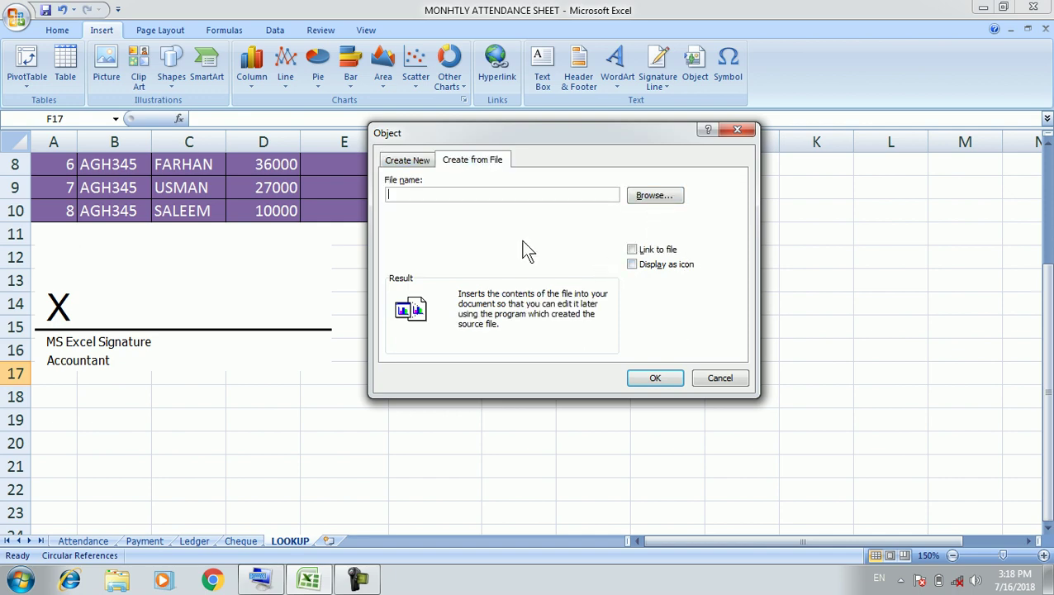
click(417, 164)
drag(462, 132, 683, 78)
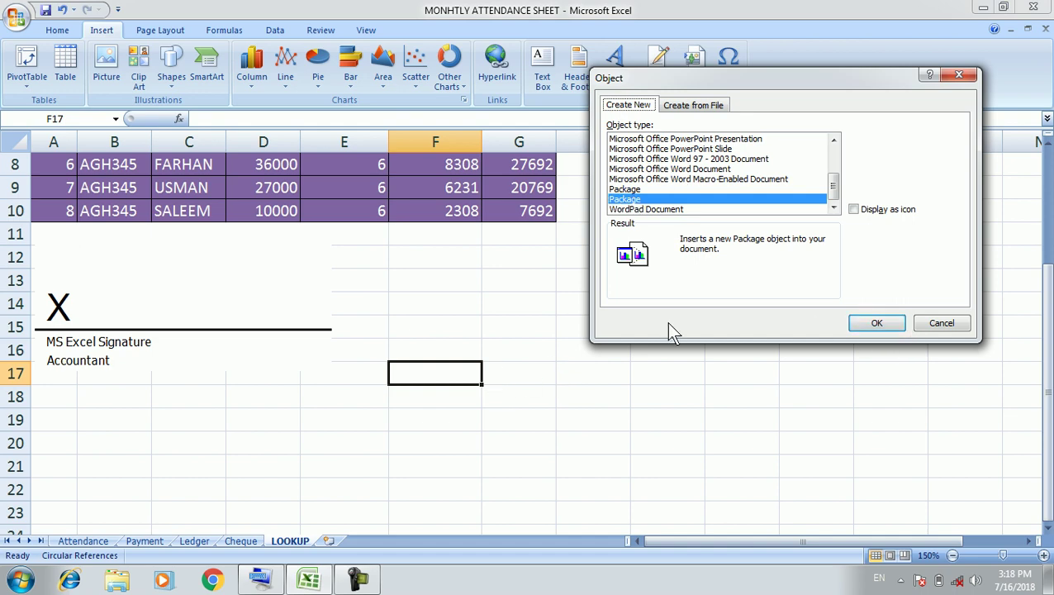
click(937, 327)
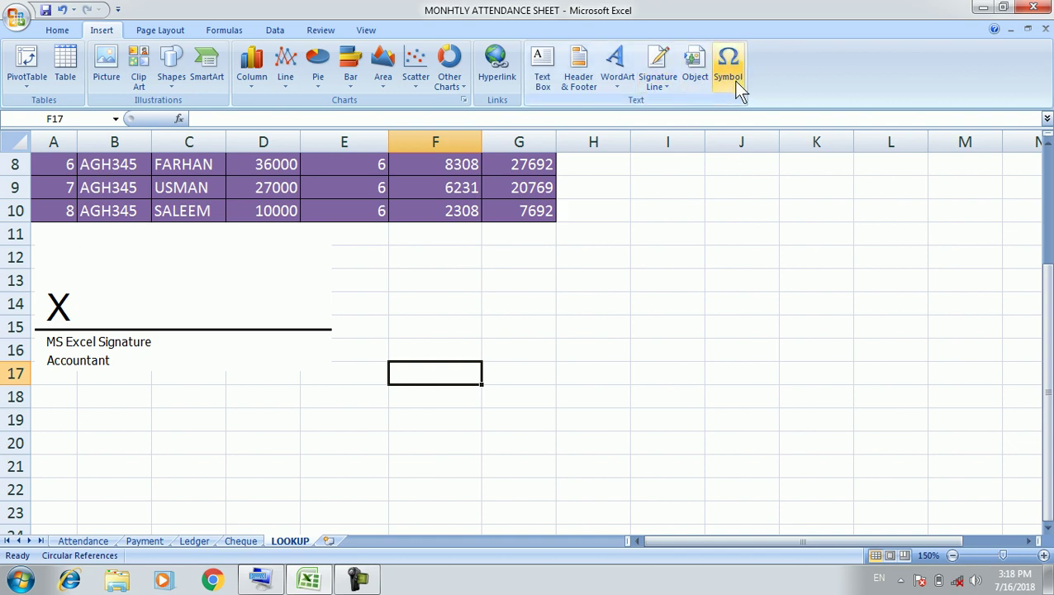
click(732, 80)
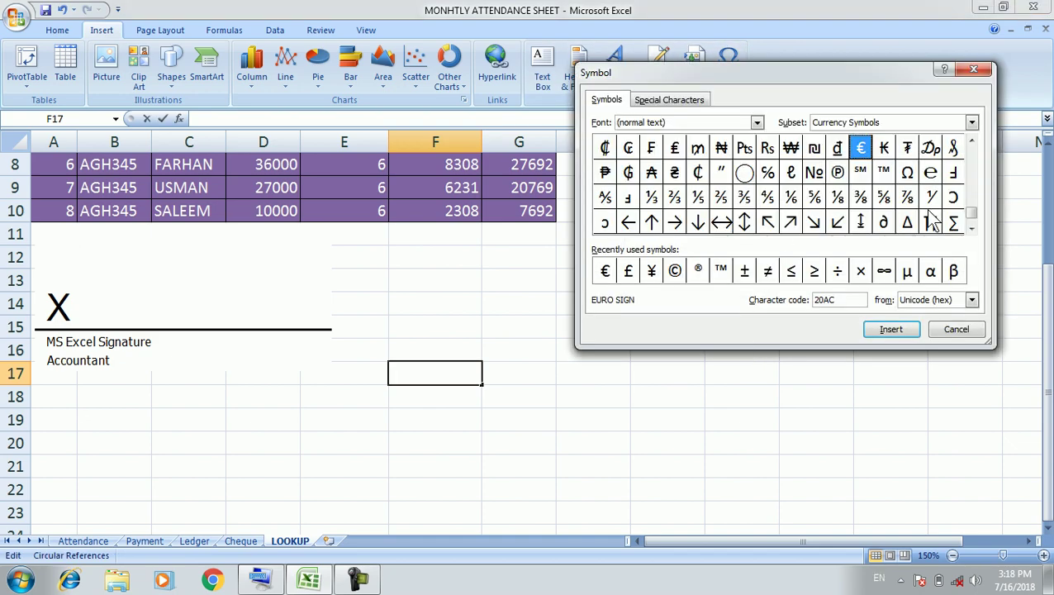
click(969, 229)
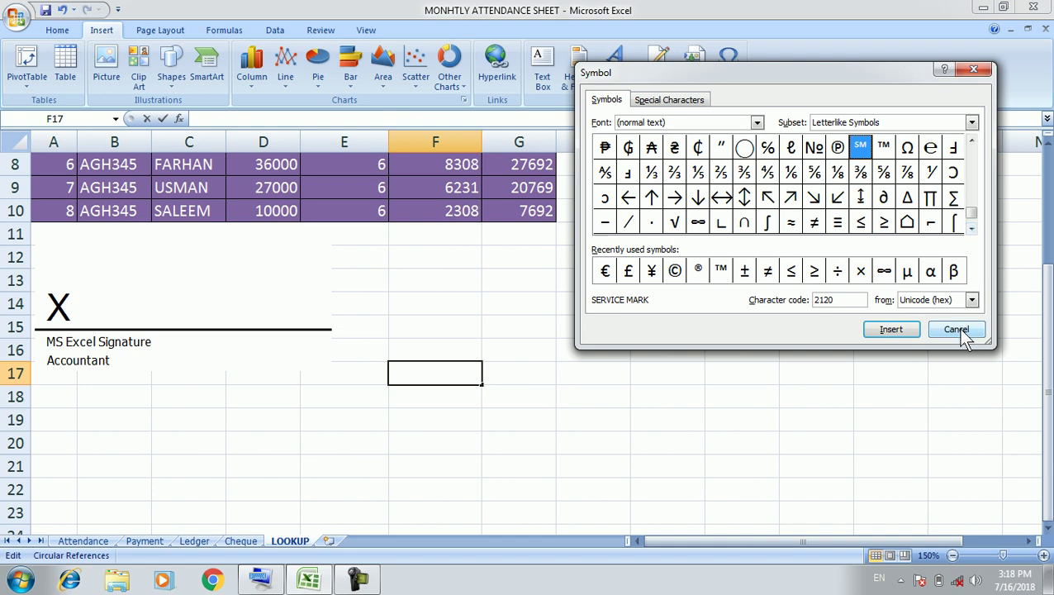
click(756, 122)
click(744, 295)
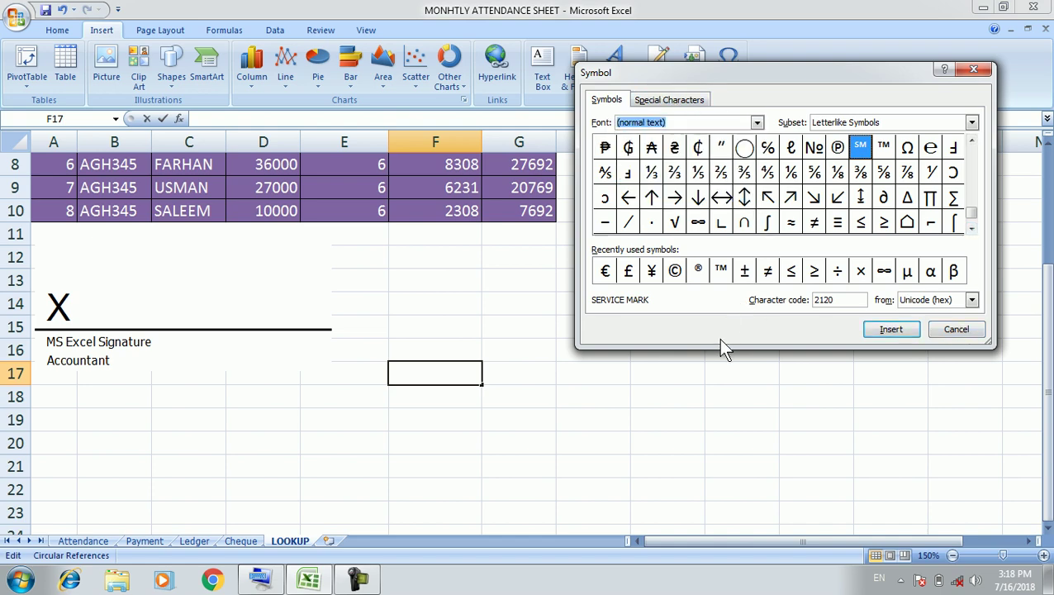
click(955, 330)
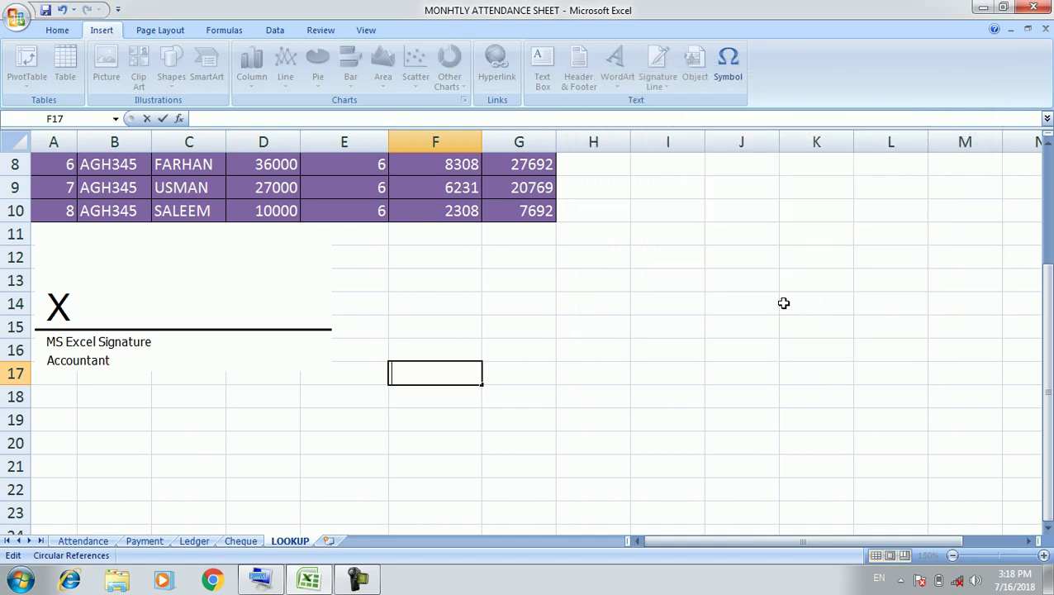
click(503, 341)
click(517, 326)
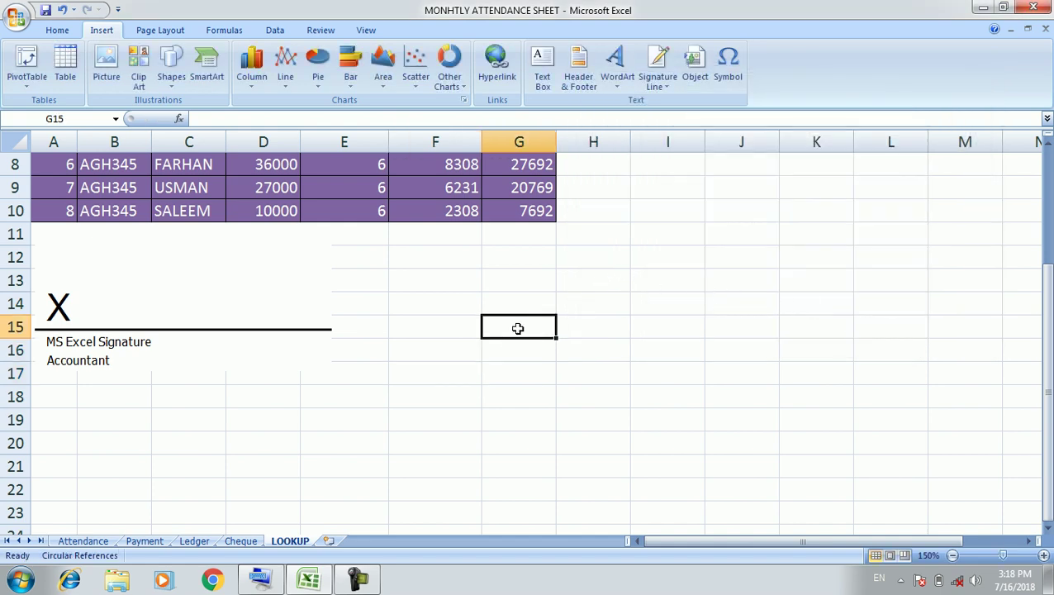
key(ctrl+s)
scroll(287, 376, up, 3)
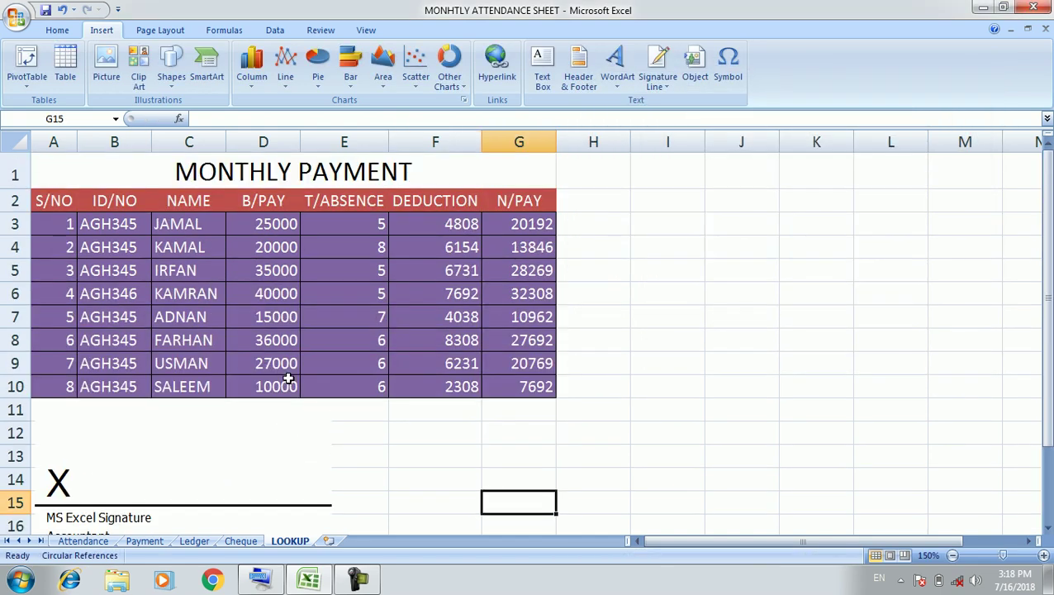
click(672, 291)
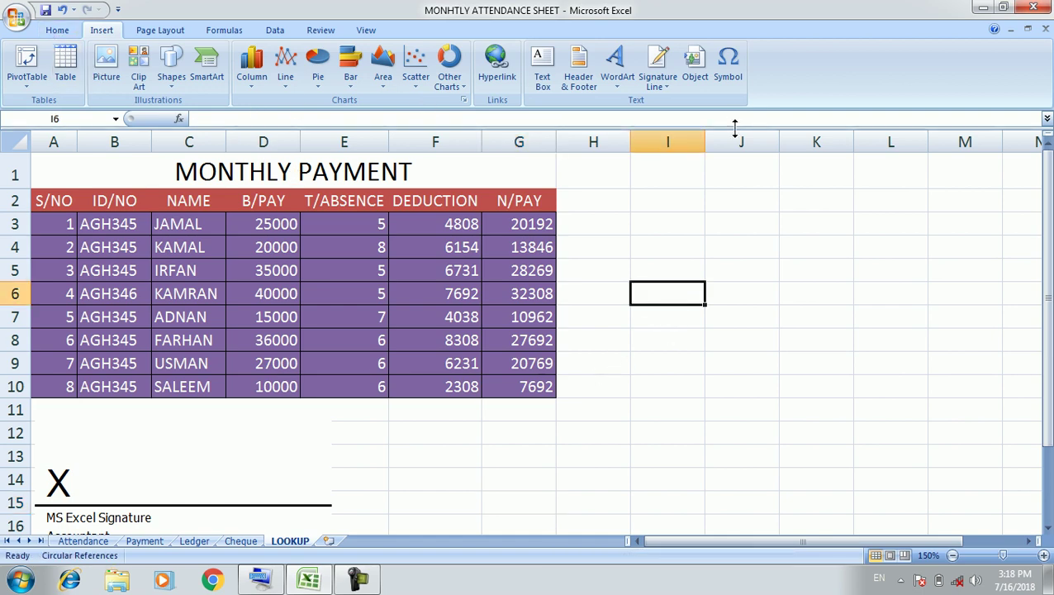
click(174, 33)
click(106, 29)
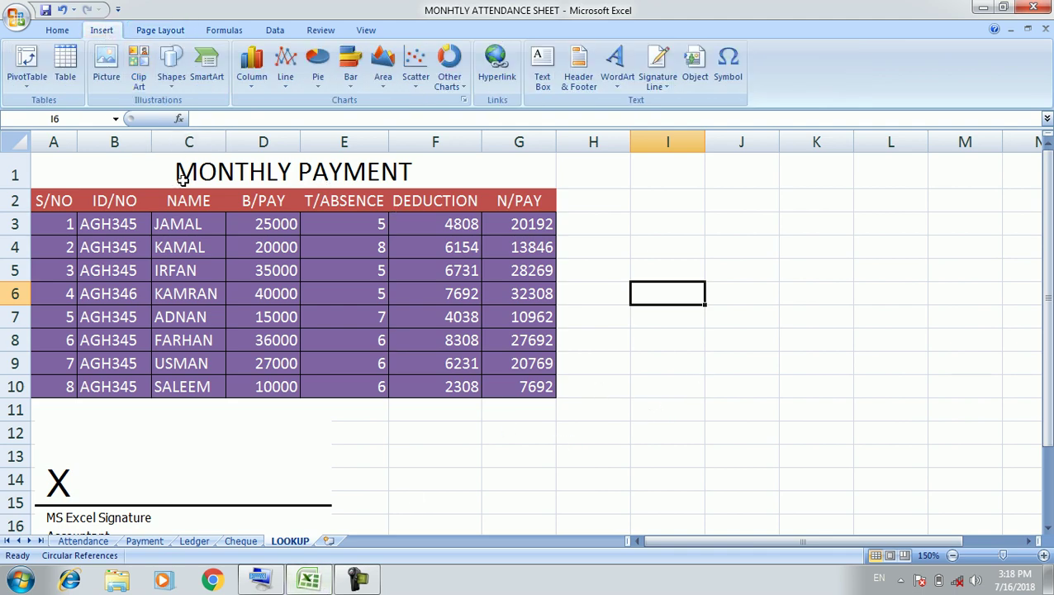
click(357, 582)
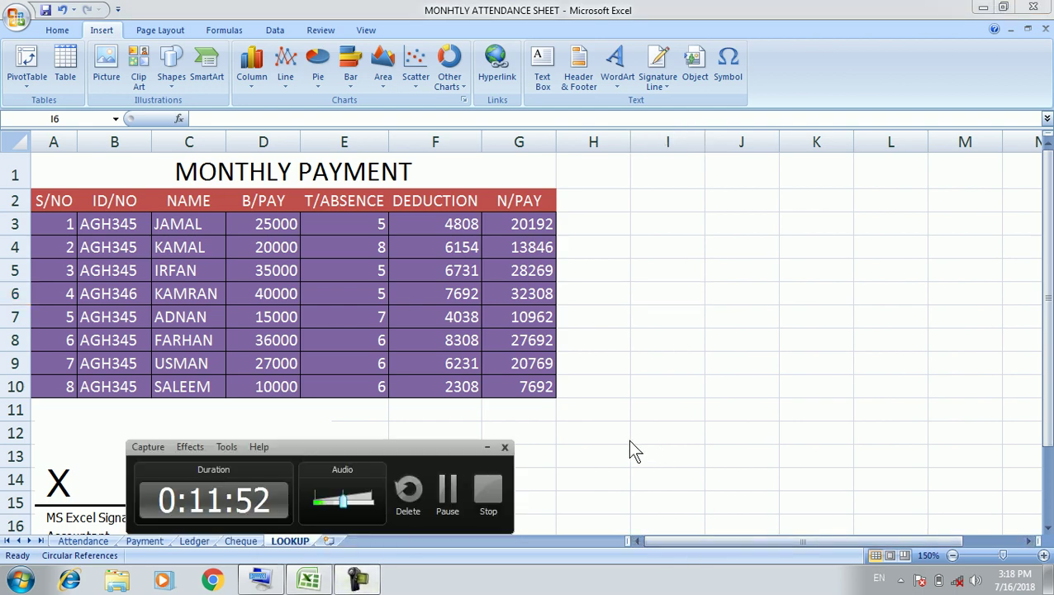